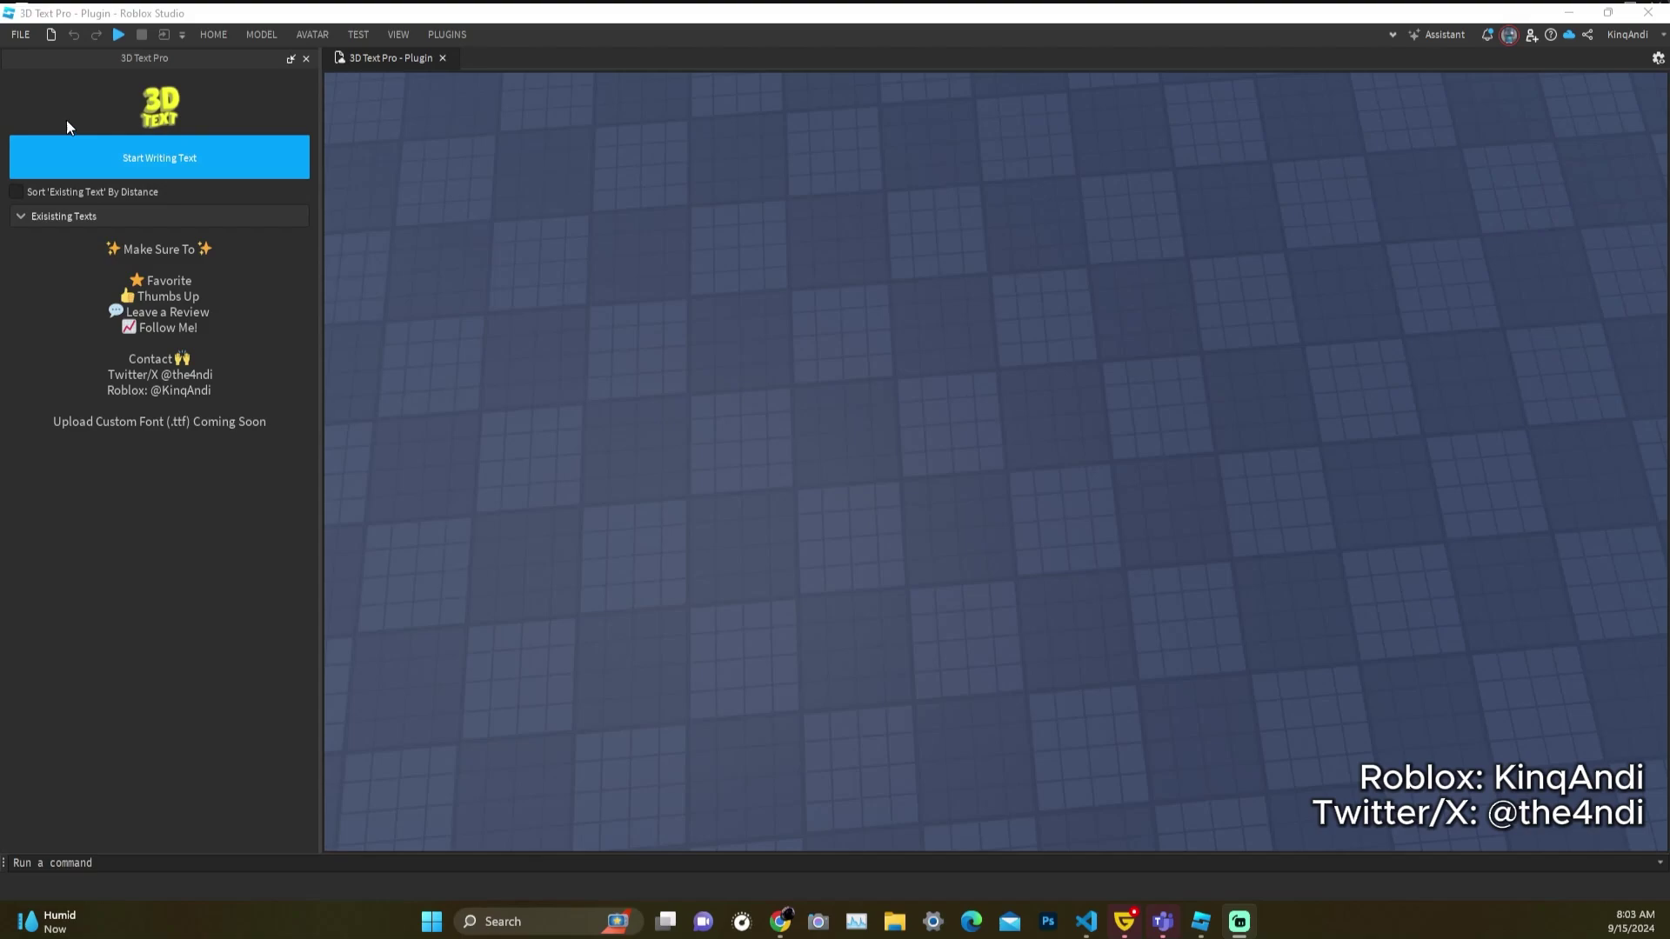
- Start a new 3D text and place it on the baseplate near the middle of the view
left_click(128, 154)
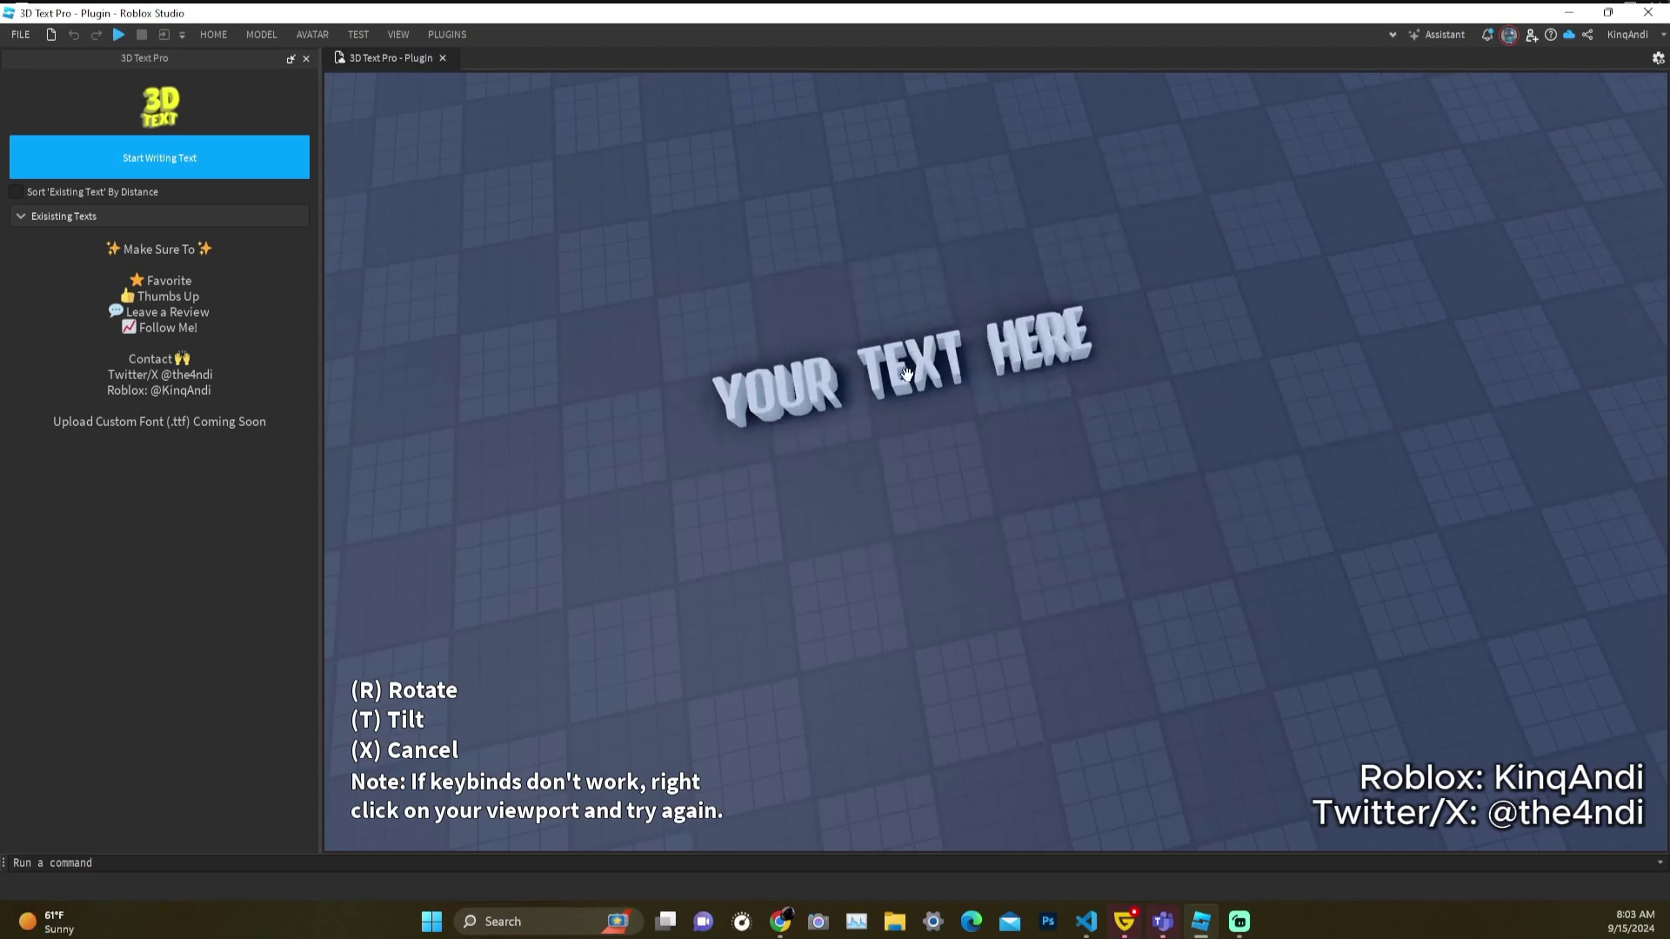
left_click(905, 375)
left_click(859, 371)
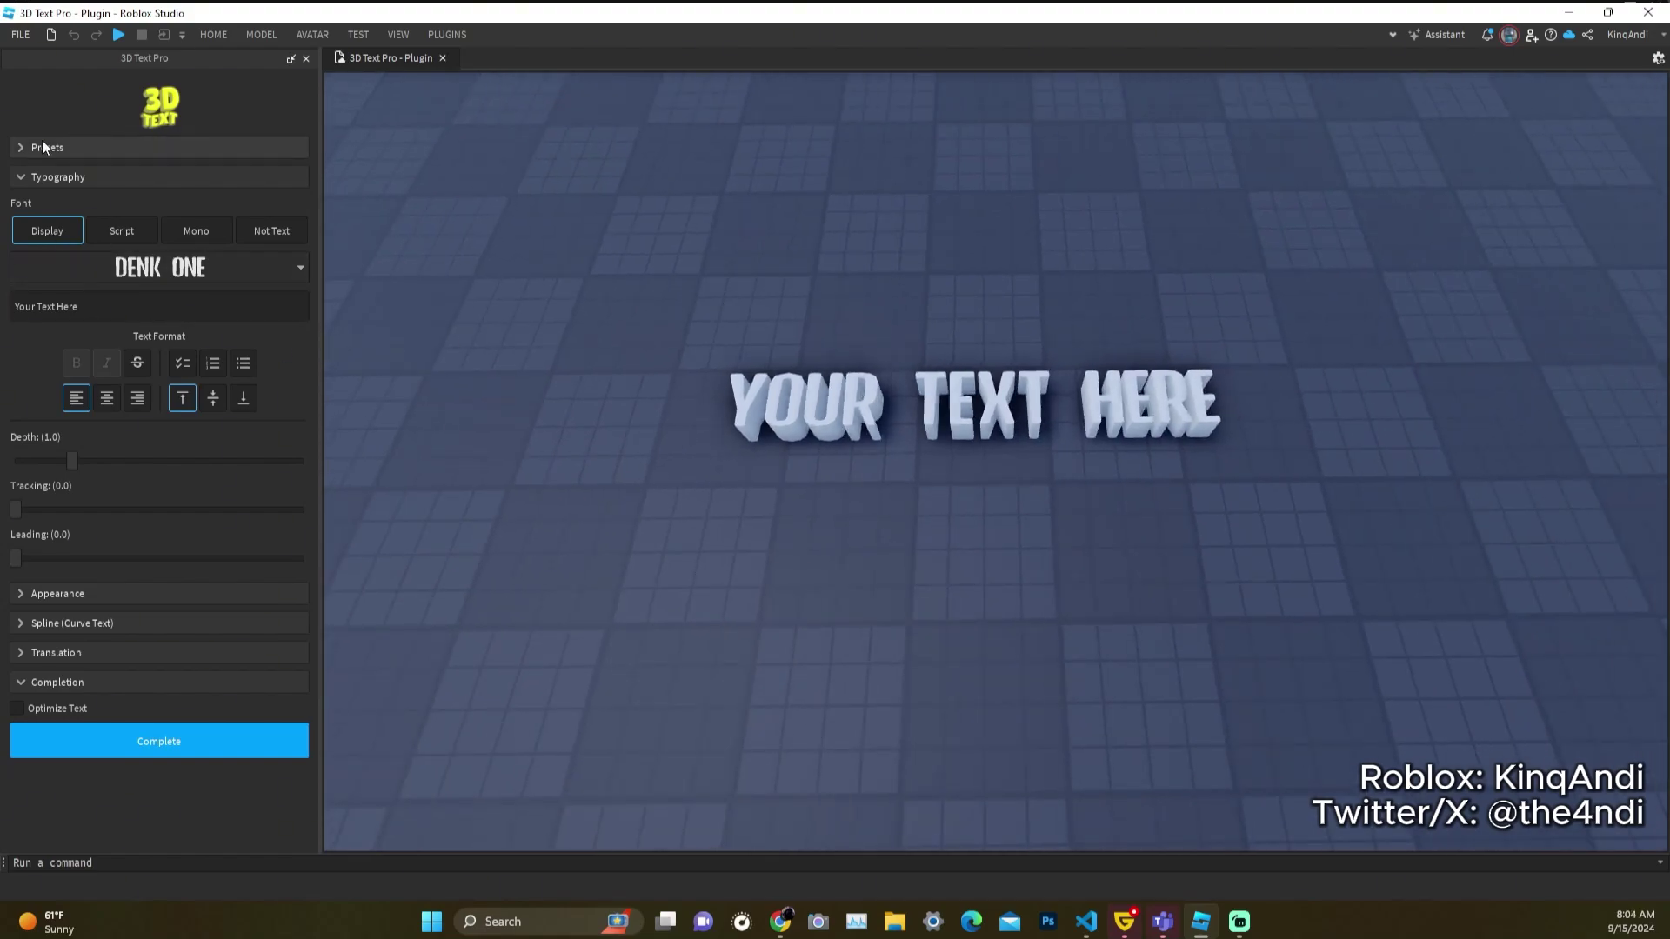
- Replace the placeholder text with two lines reading "Hey guys" and "How is it going?"
left_click(121, 305)
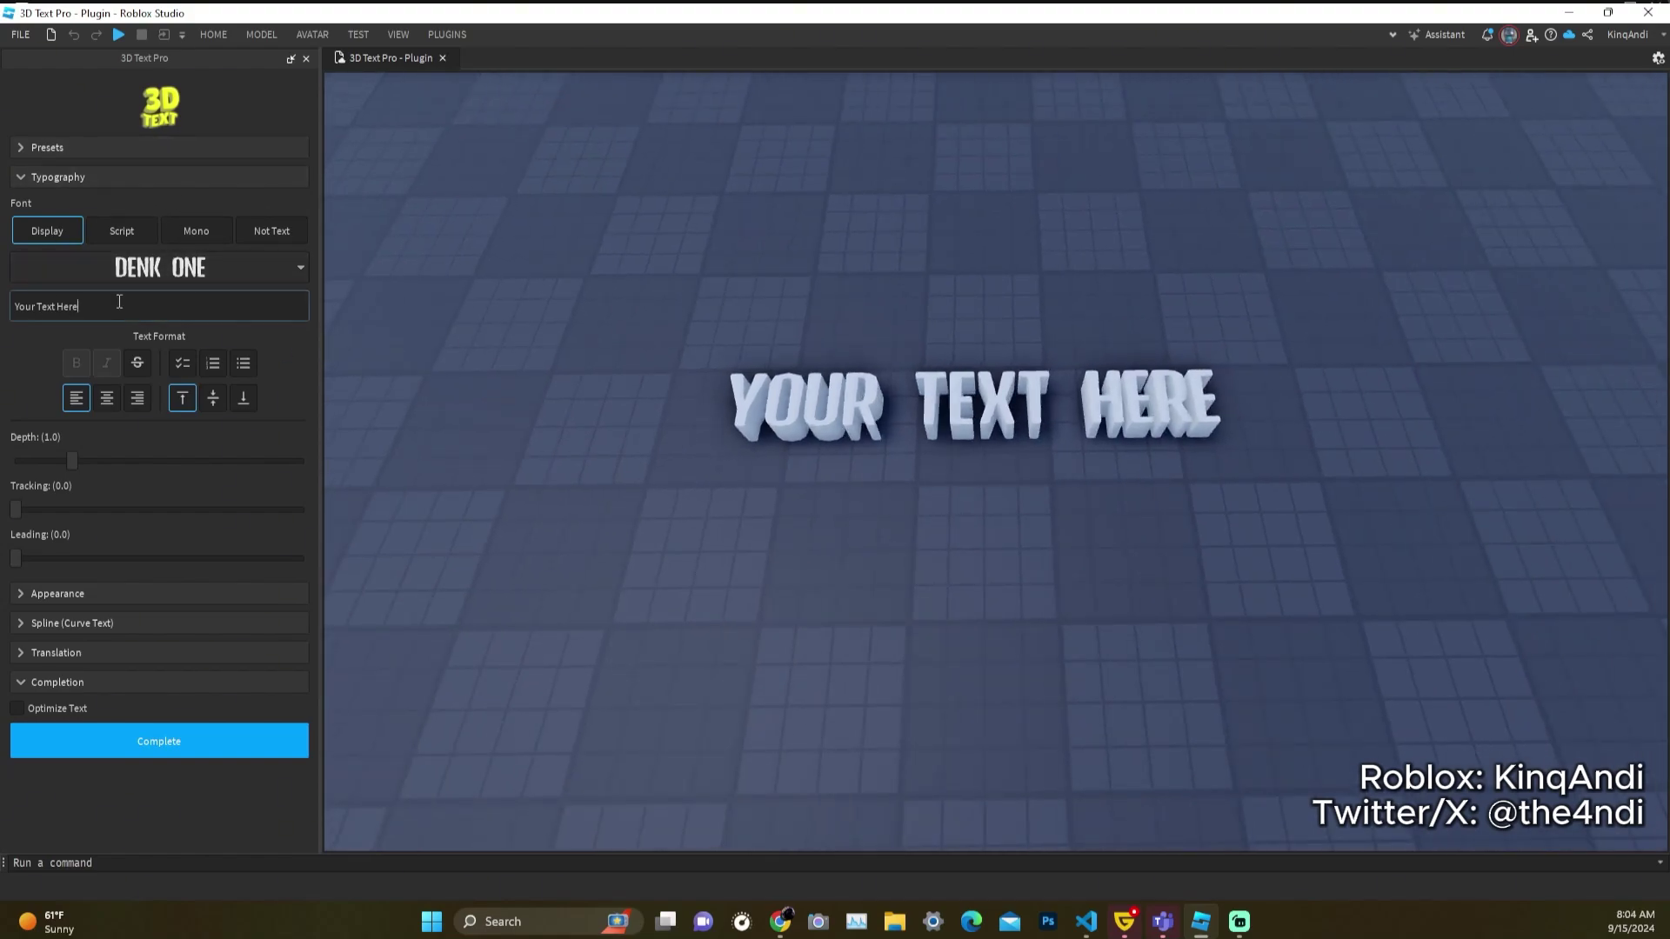
type("Hey guys")
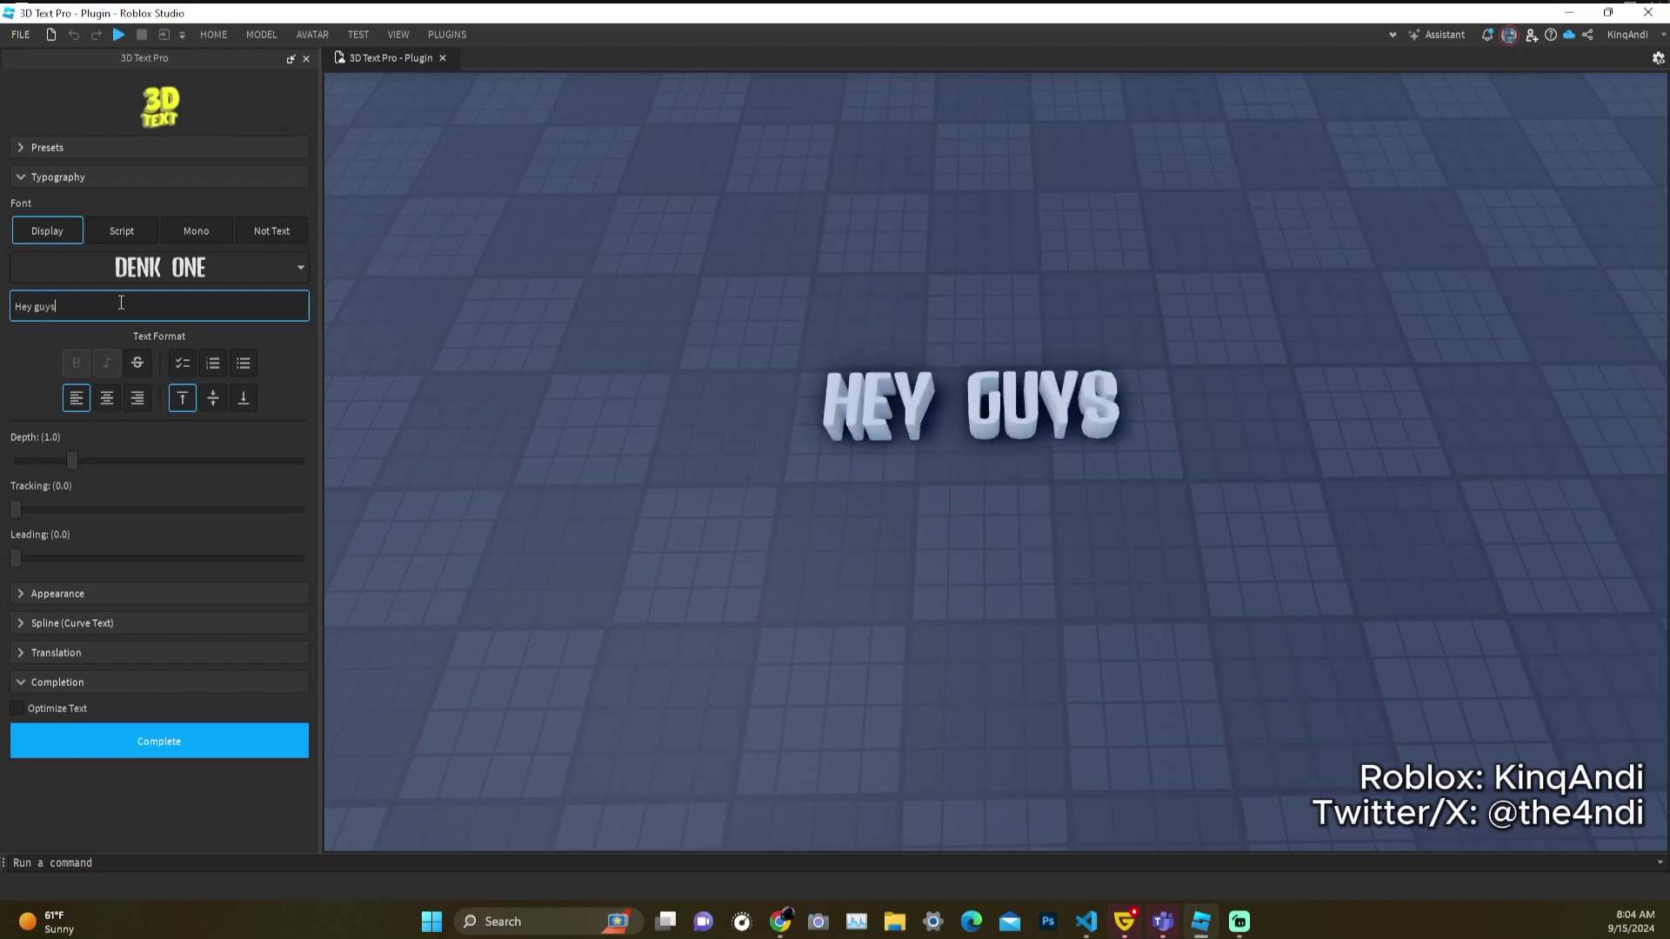
key("Return")
type("How is it going?")
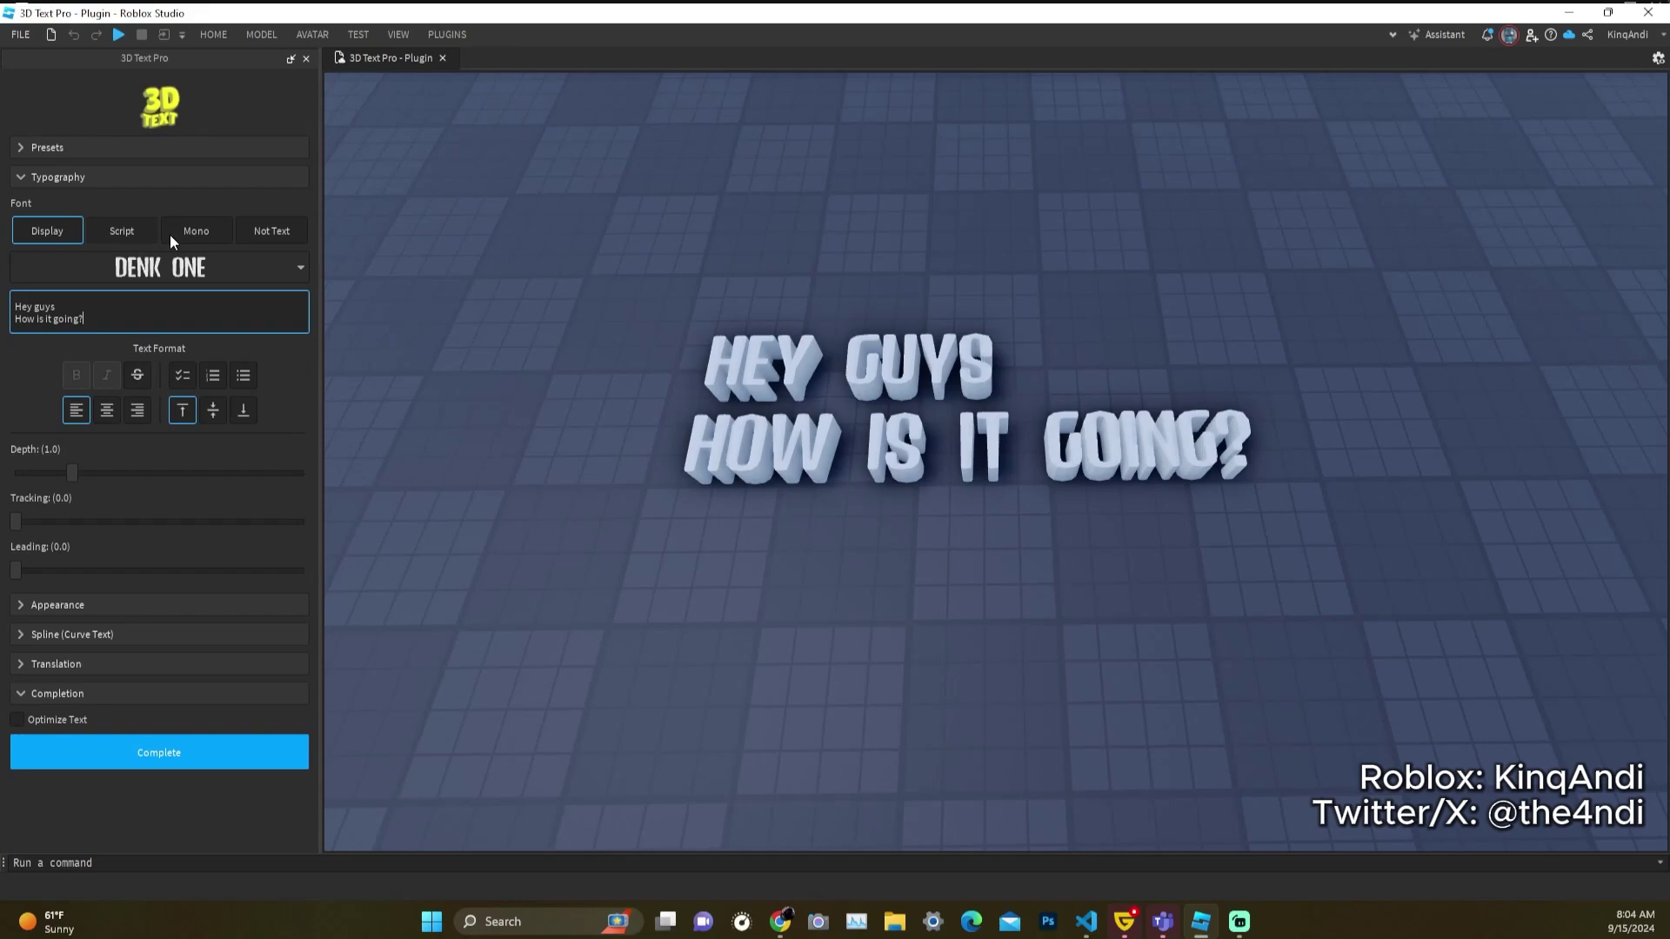
- Change the text's font to Sedgwick Ave from the Script category
left_click(127, 233)
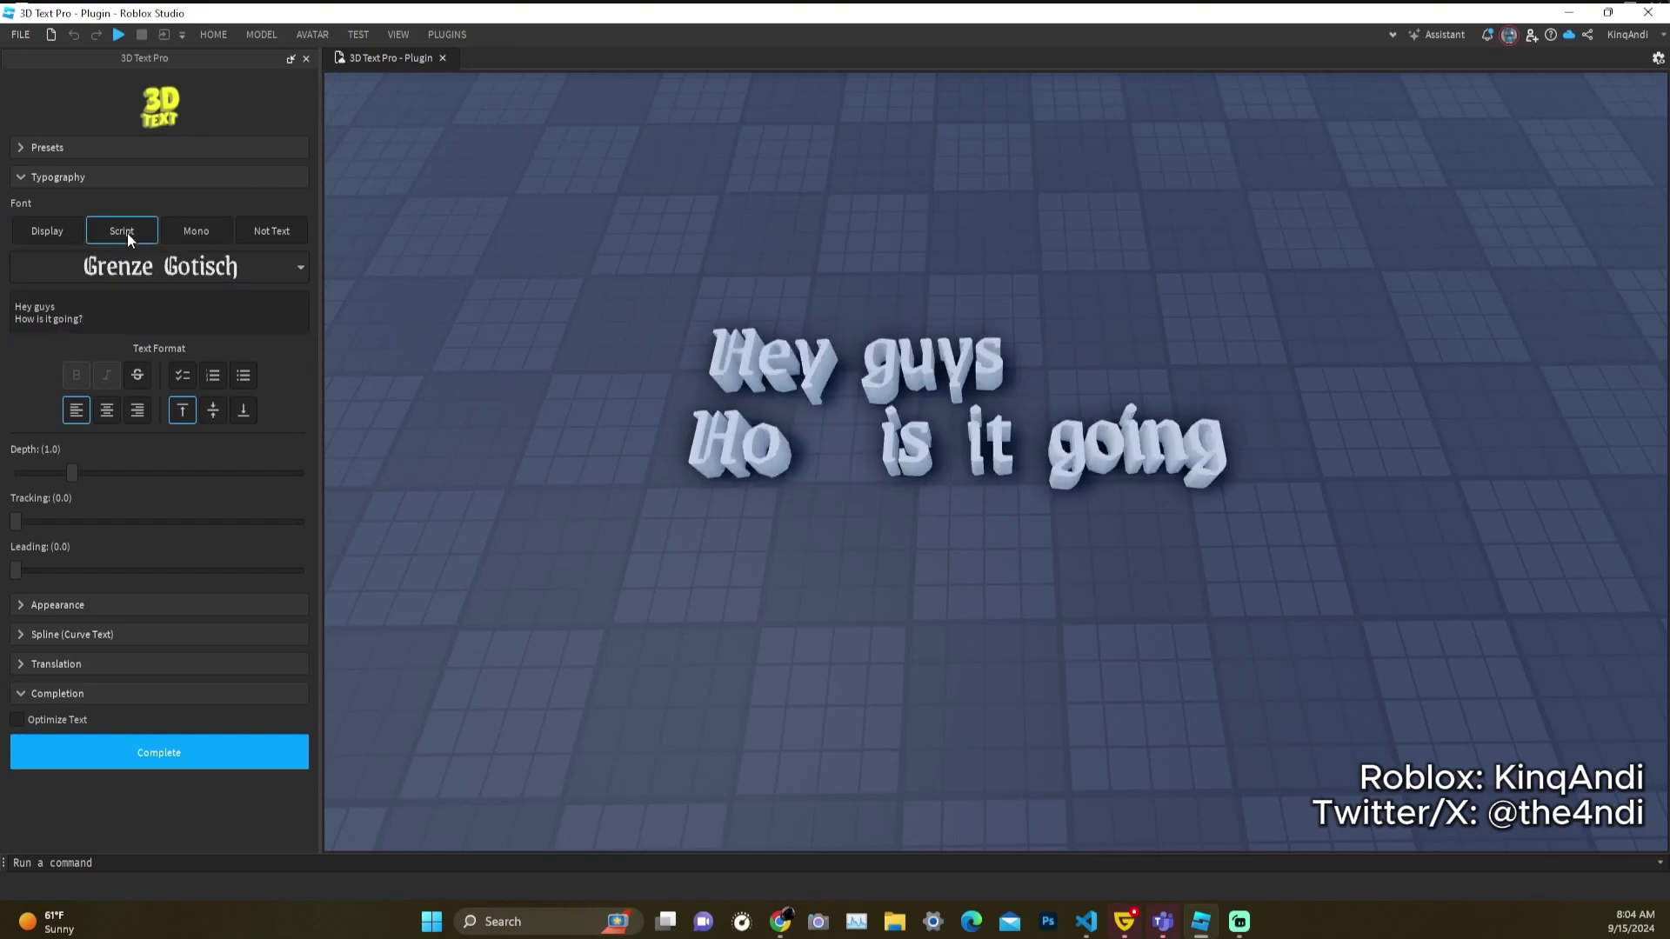
left_click(139, 268)
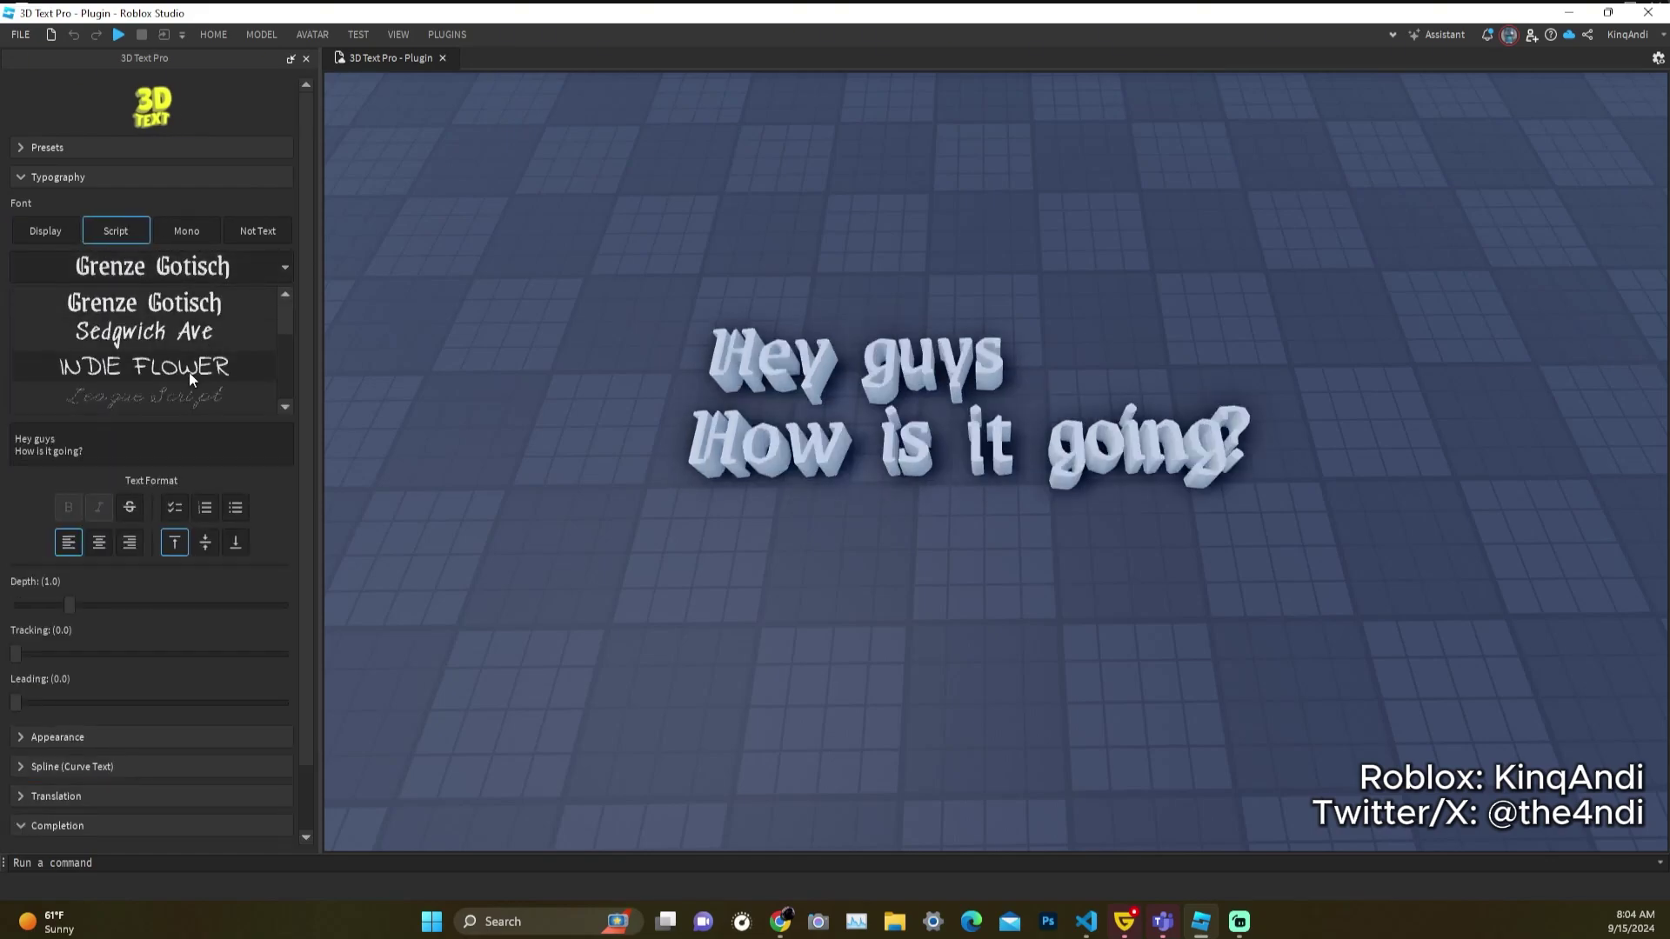
left_click(164, 336)
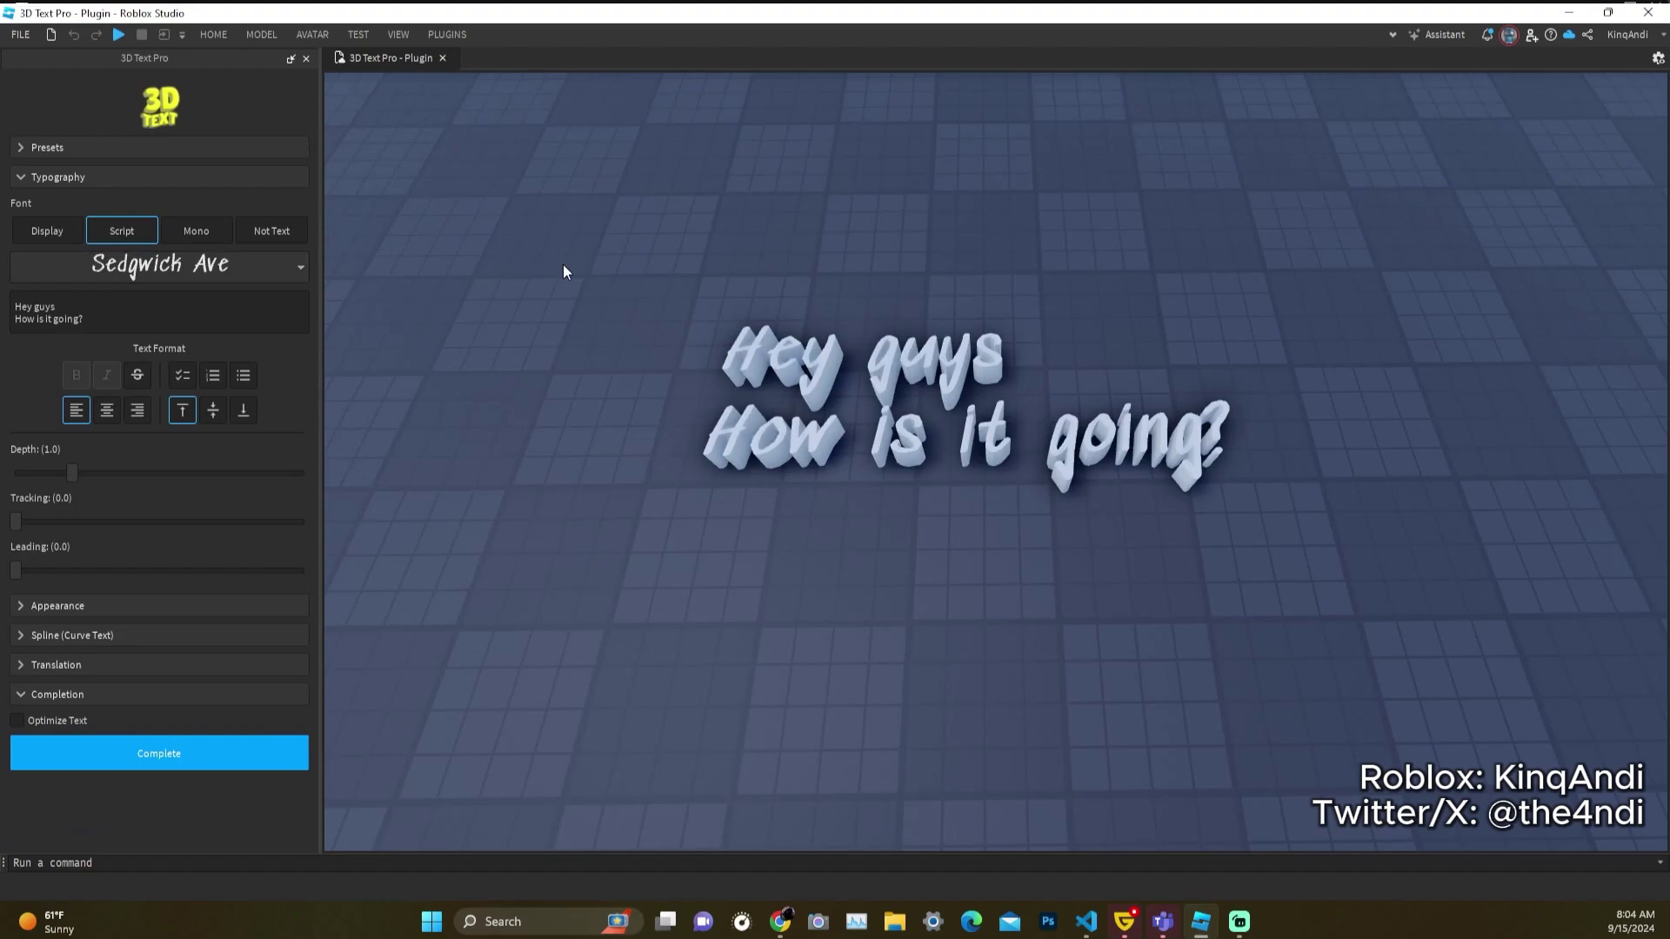
right_click_drag(730, 285, 730, 285)
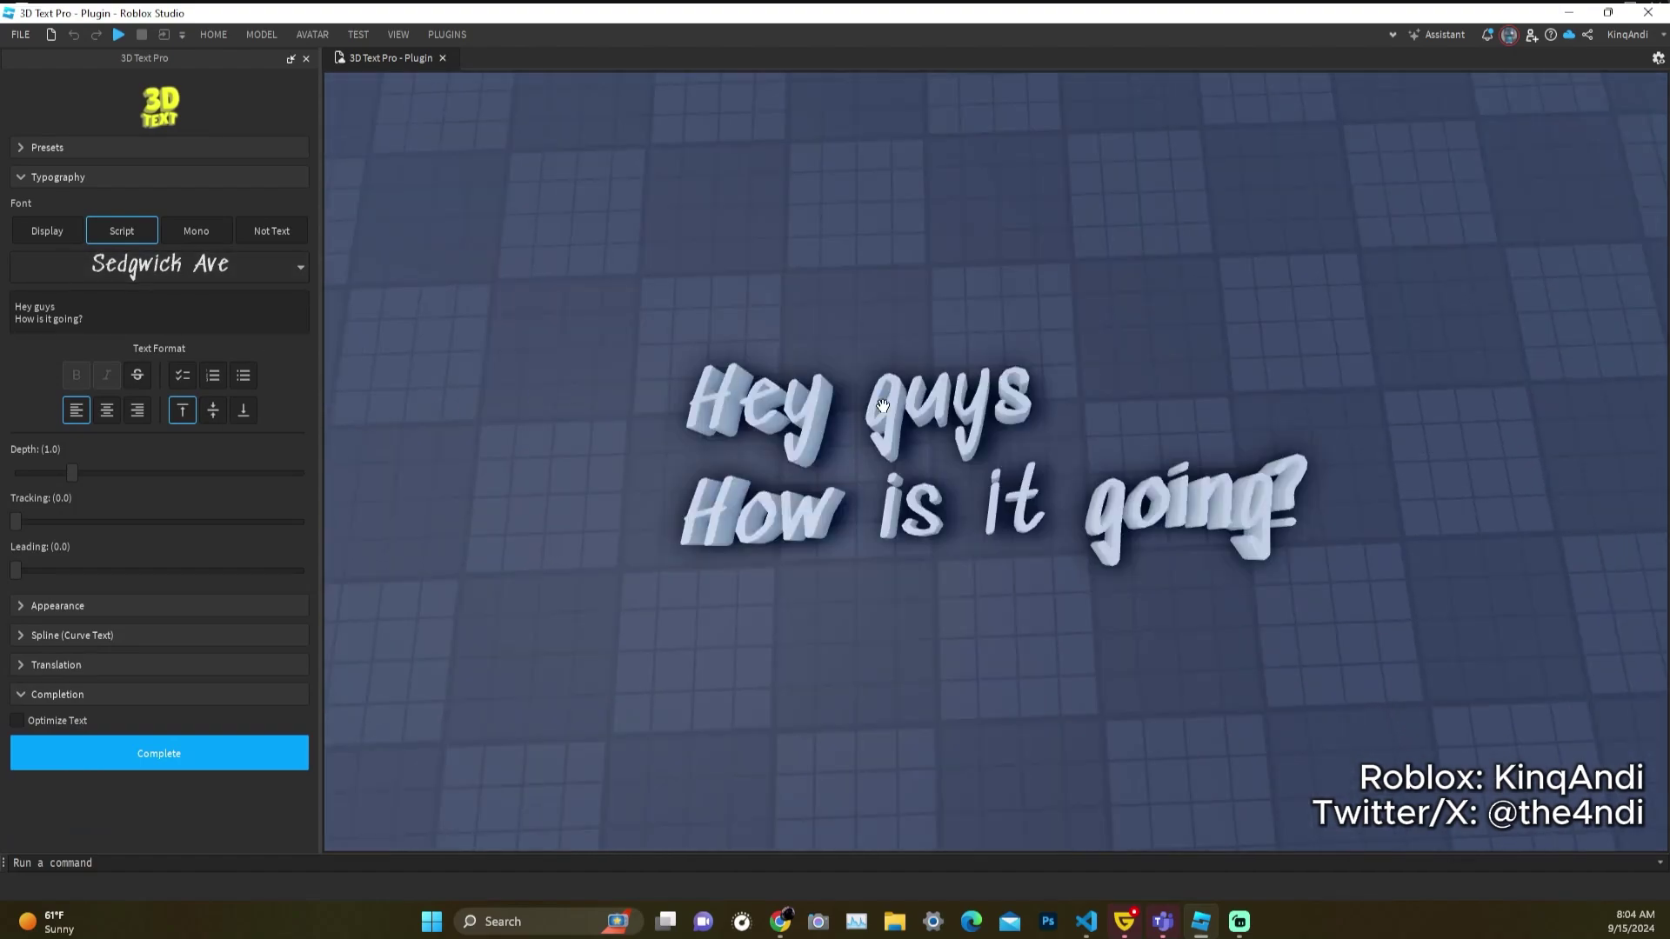
- Try the centre, right and left alignments on the two lines and settle on centre alignment
left_click(113, 410)
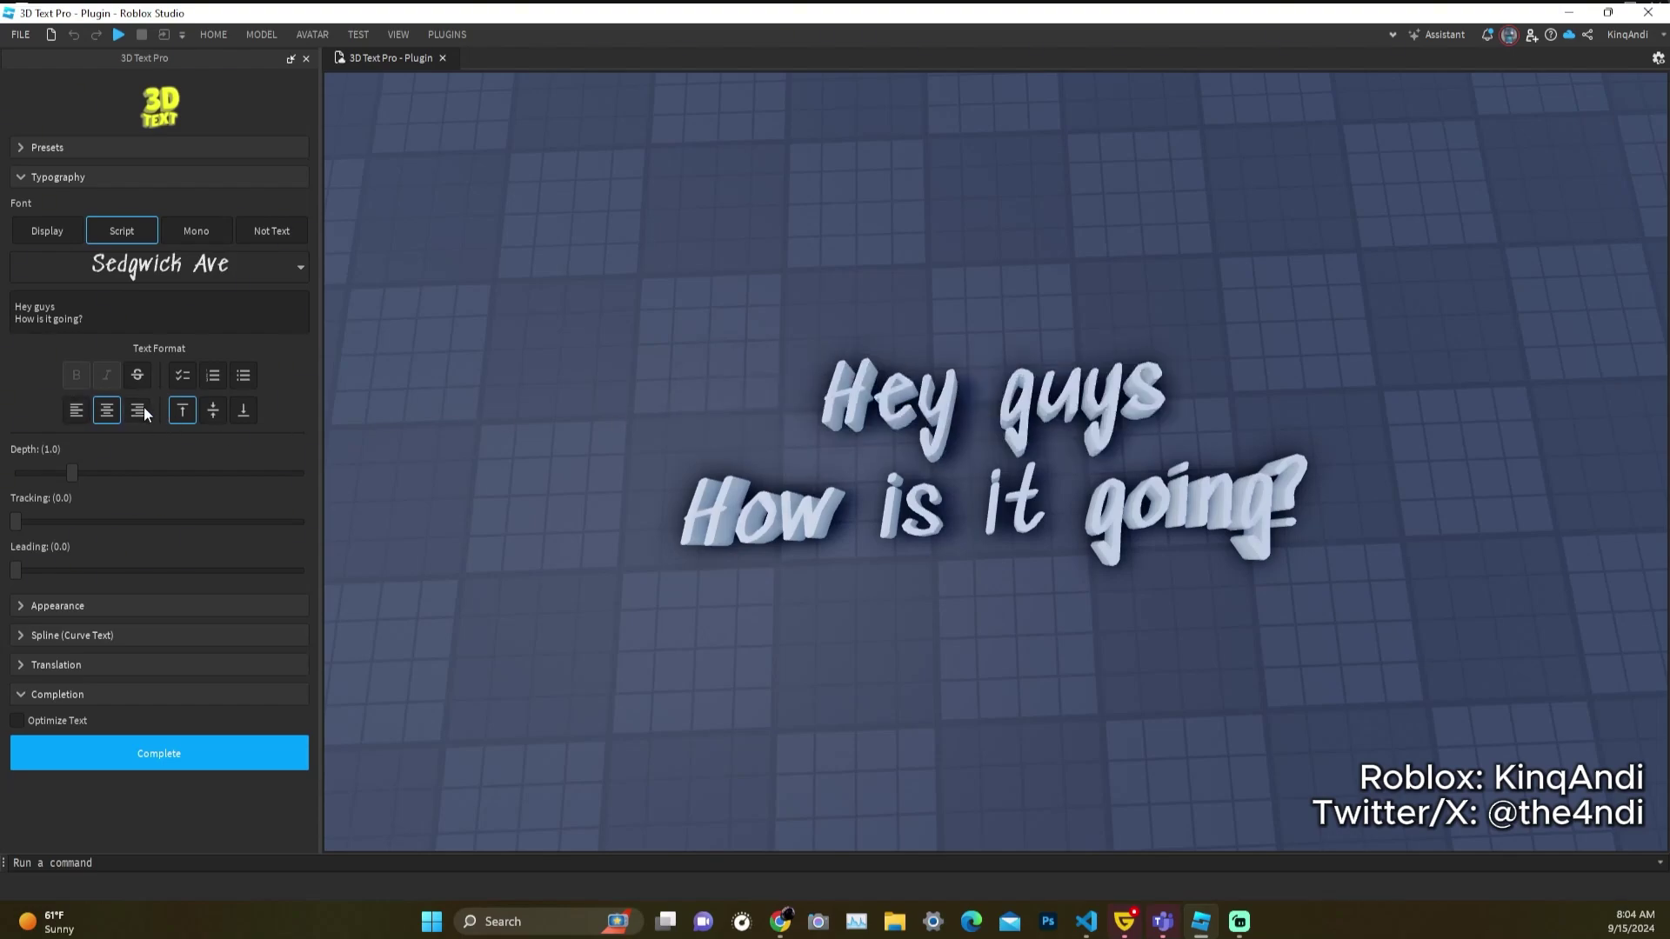
left_click(141, 410)
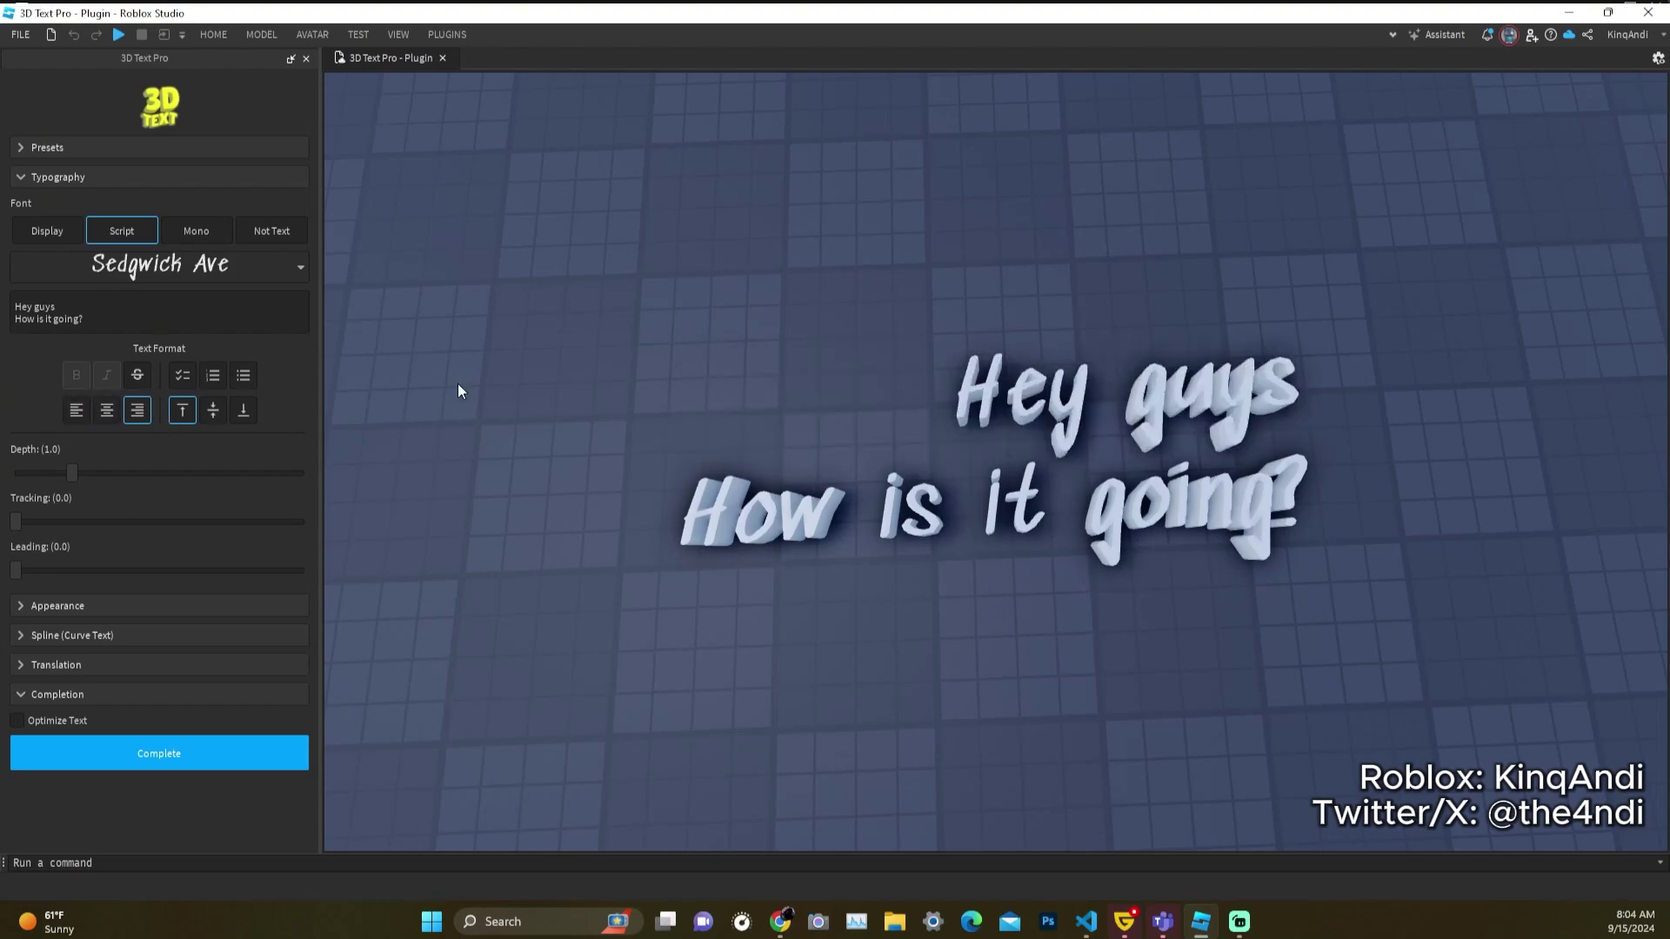
left_click(76, 409)
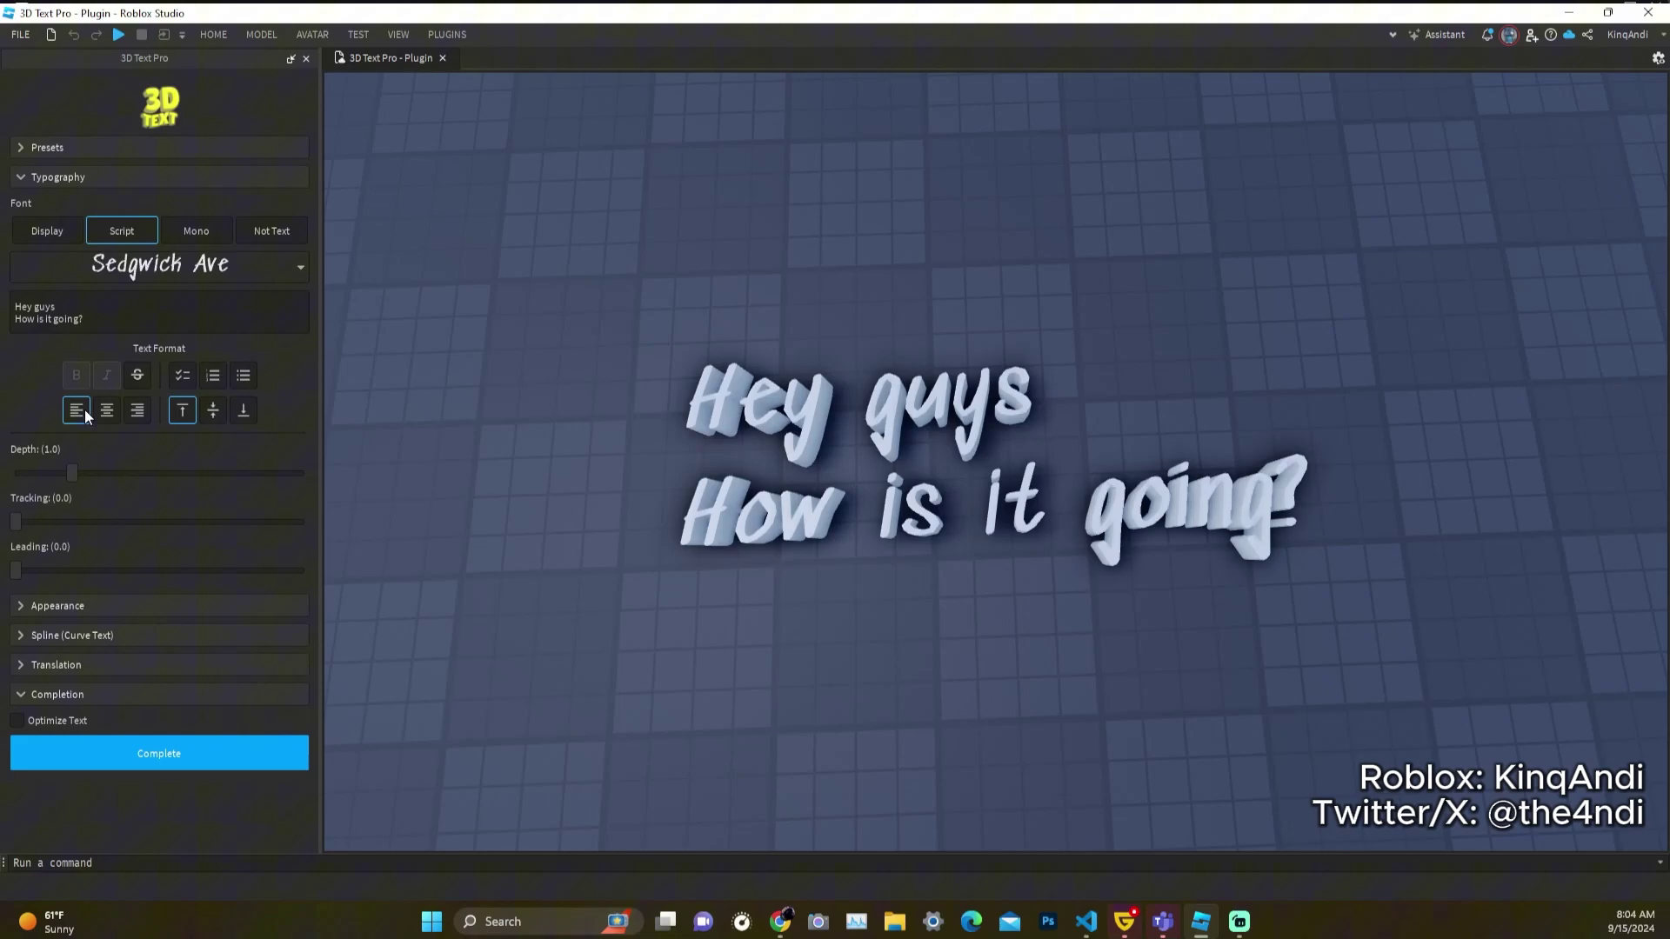
left_click(102, 409)
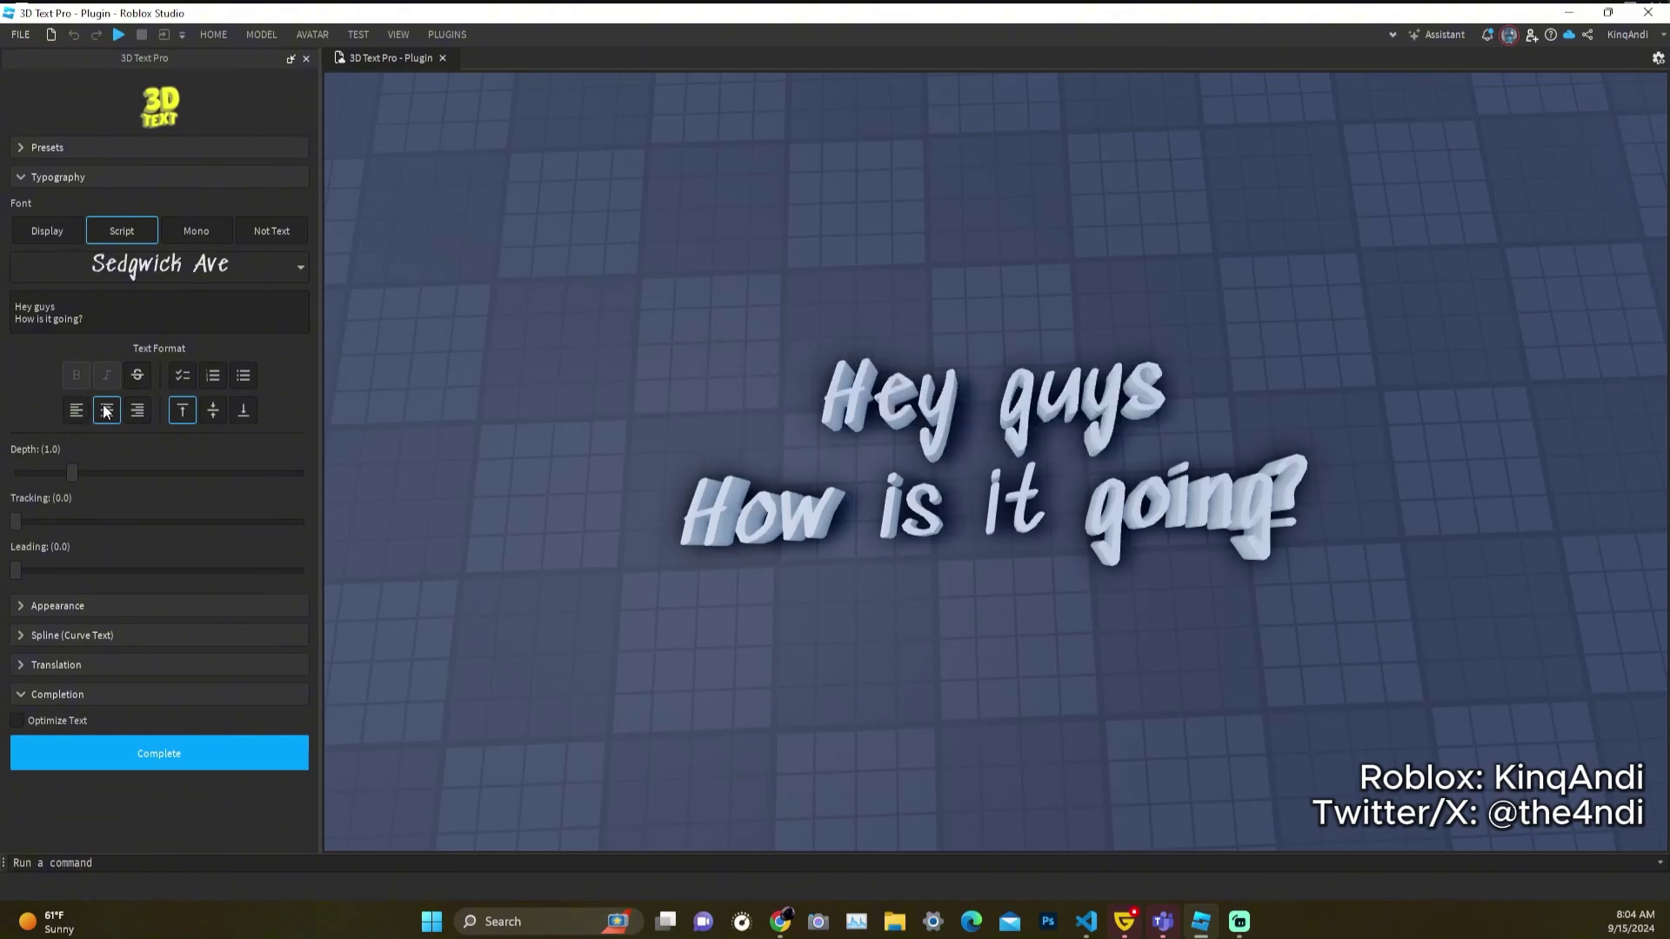
- Try strikethrough and the checklist, numbered and bulleted list formats on the text, switching each one off again
left_click(138, 375)
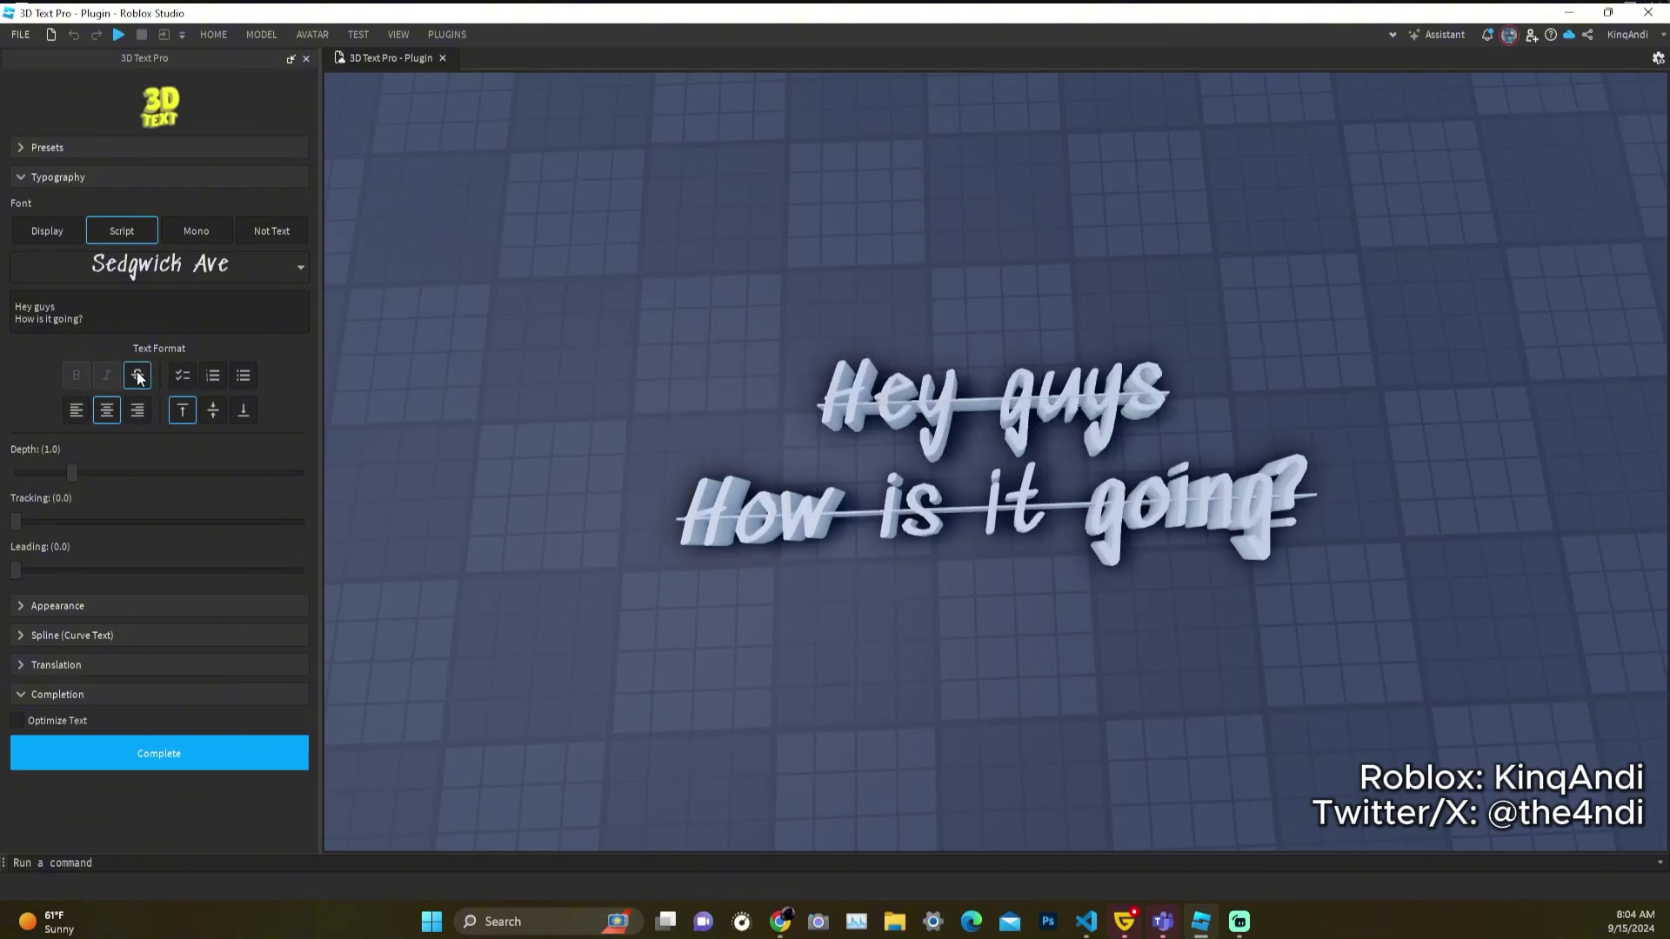
left_click(137, 375)
left_click(174, 375)
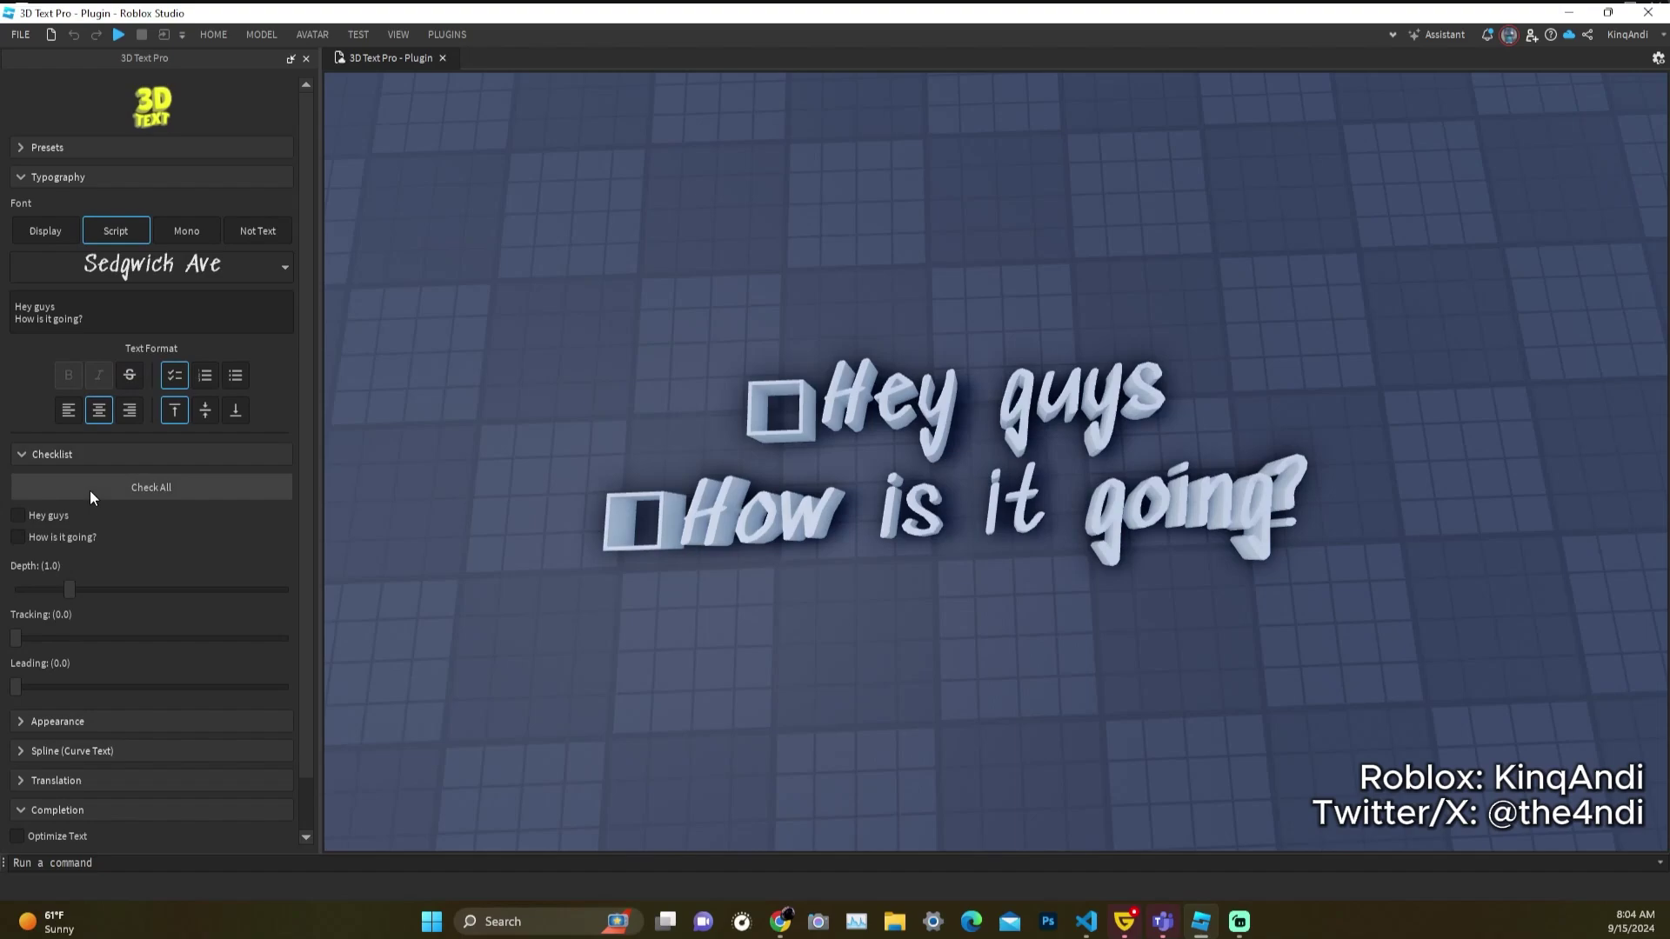
left_click(201, 374)
left_click(245, 376)
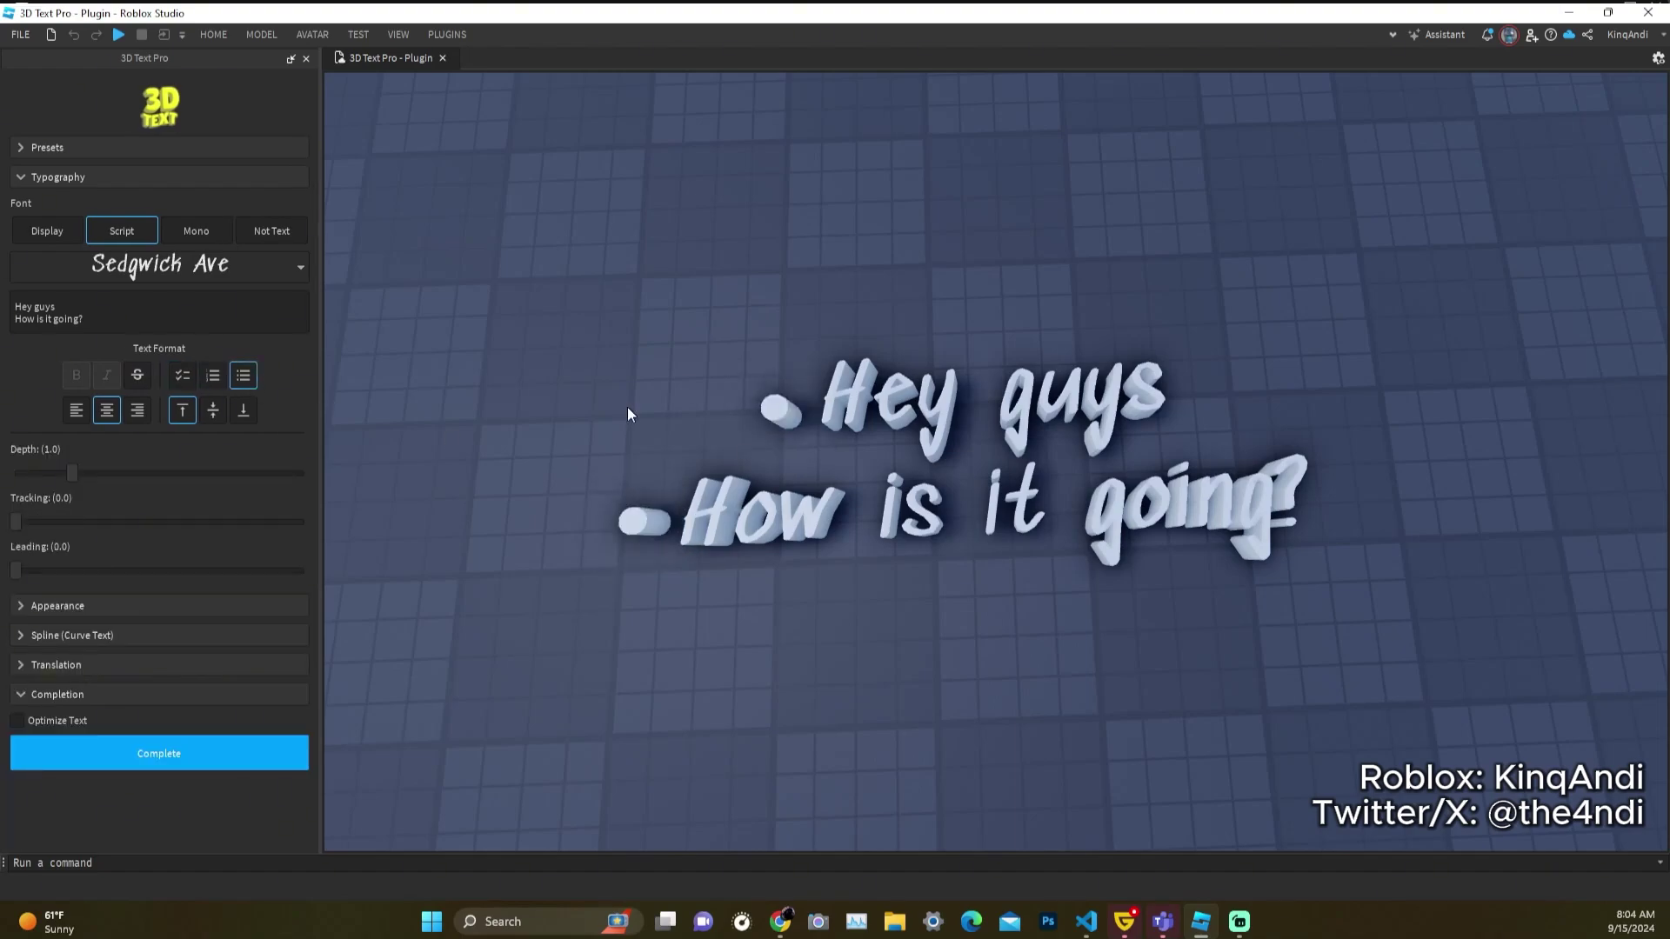
left_click(245, 375)
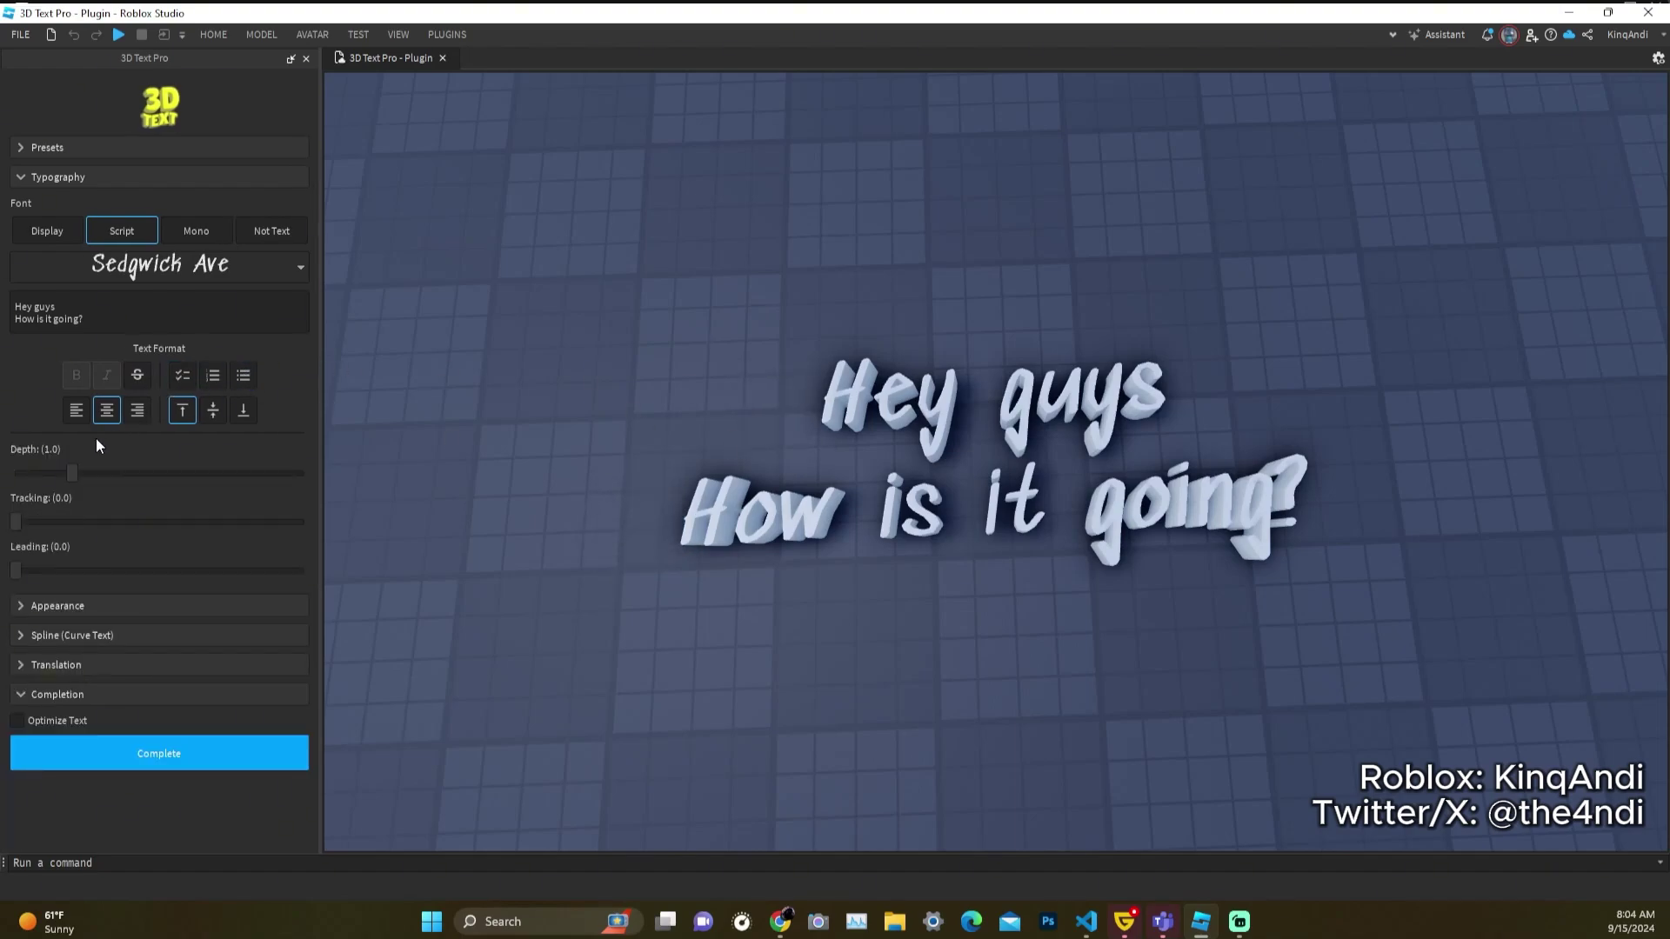
- Try out the depth and spacing settings, leaving depth at 1.0 and tracking and leading at 0.0
mouse_move(71, 473)
left_mouse_down()
mouse_move(160, 475)
mouse_move(35, 474)
mouse_move(104, 477)
mouse_move(40, 476)
mouse_move(60, 467)
left_mouse_up()
left_click(72, 472)
left_click_drag(15, 522, 37, 561)
- Recolour the text green in its appearance settings after trying the shades #A4ABFF and #9FD2FF, keeping the SmoothPlastic material
left_click(44, 607)
scroll(113, 513, "down", 3)
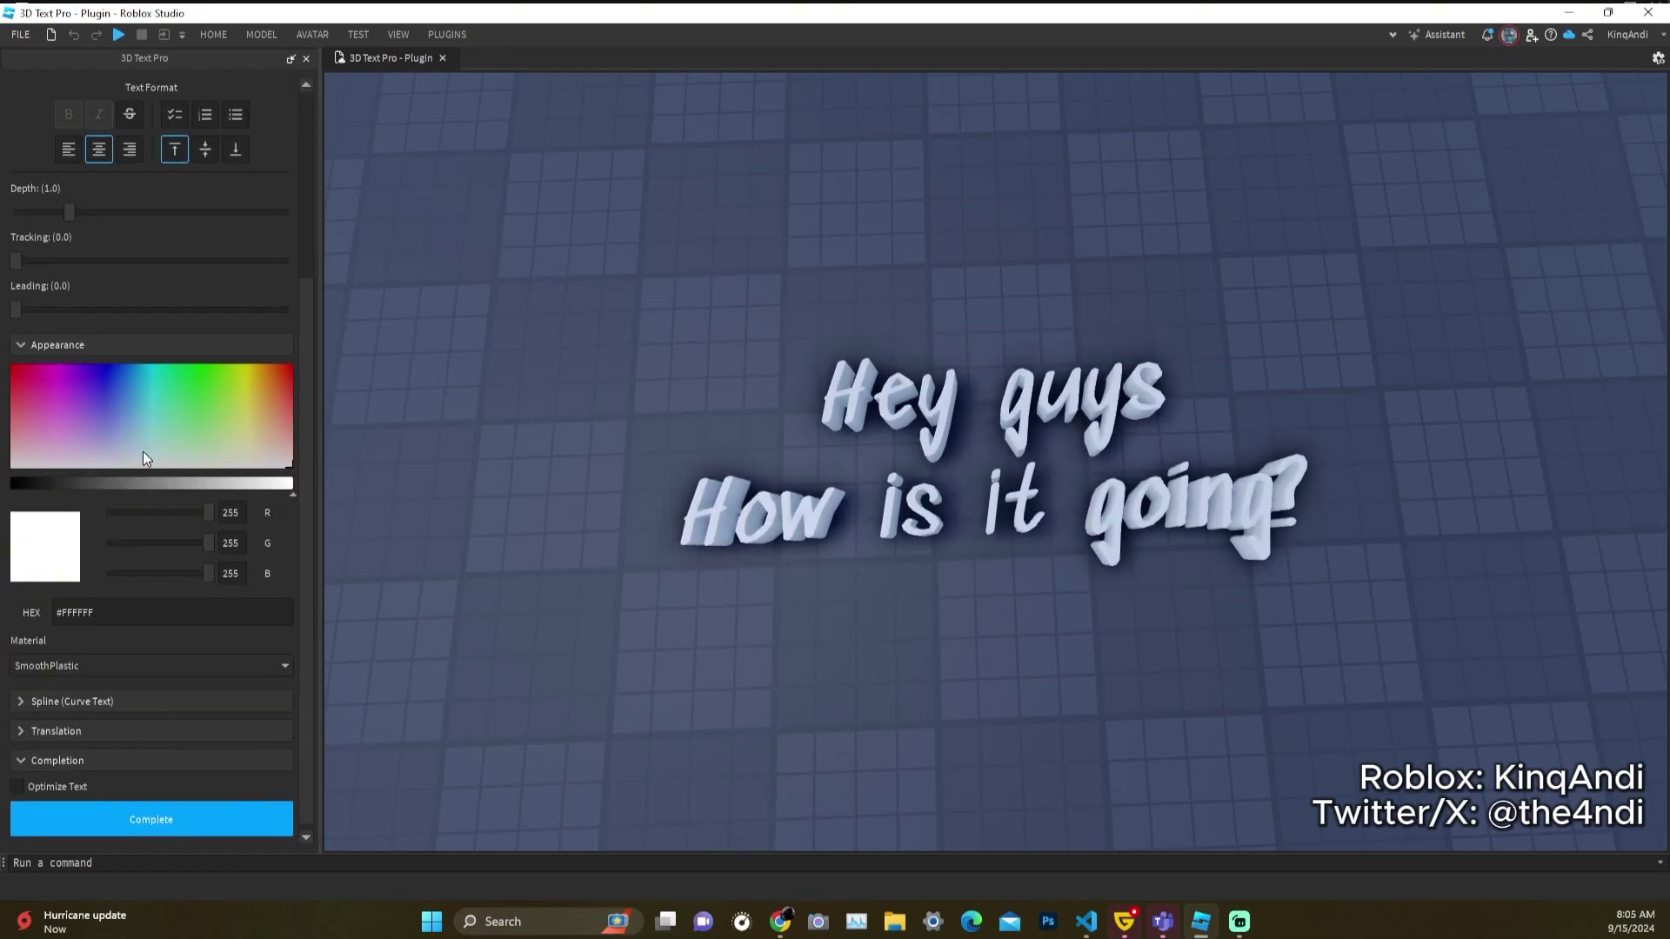
left_click_drag(236, 434, 109, 431)
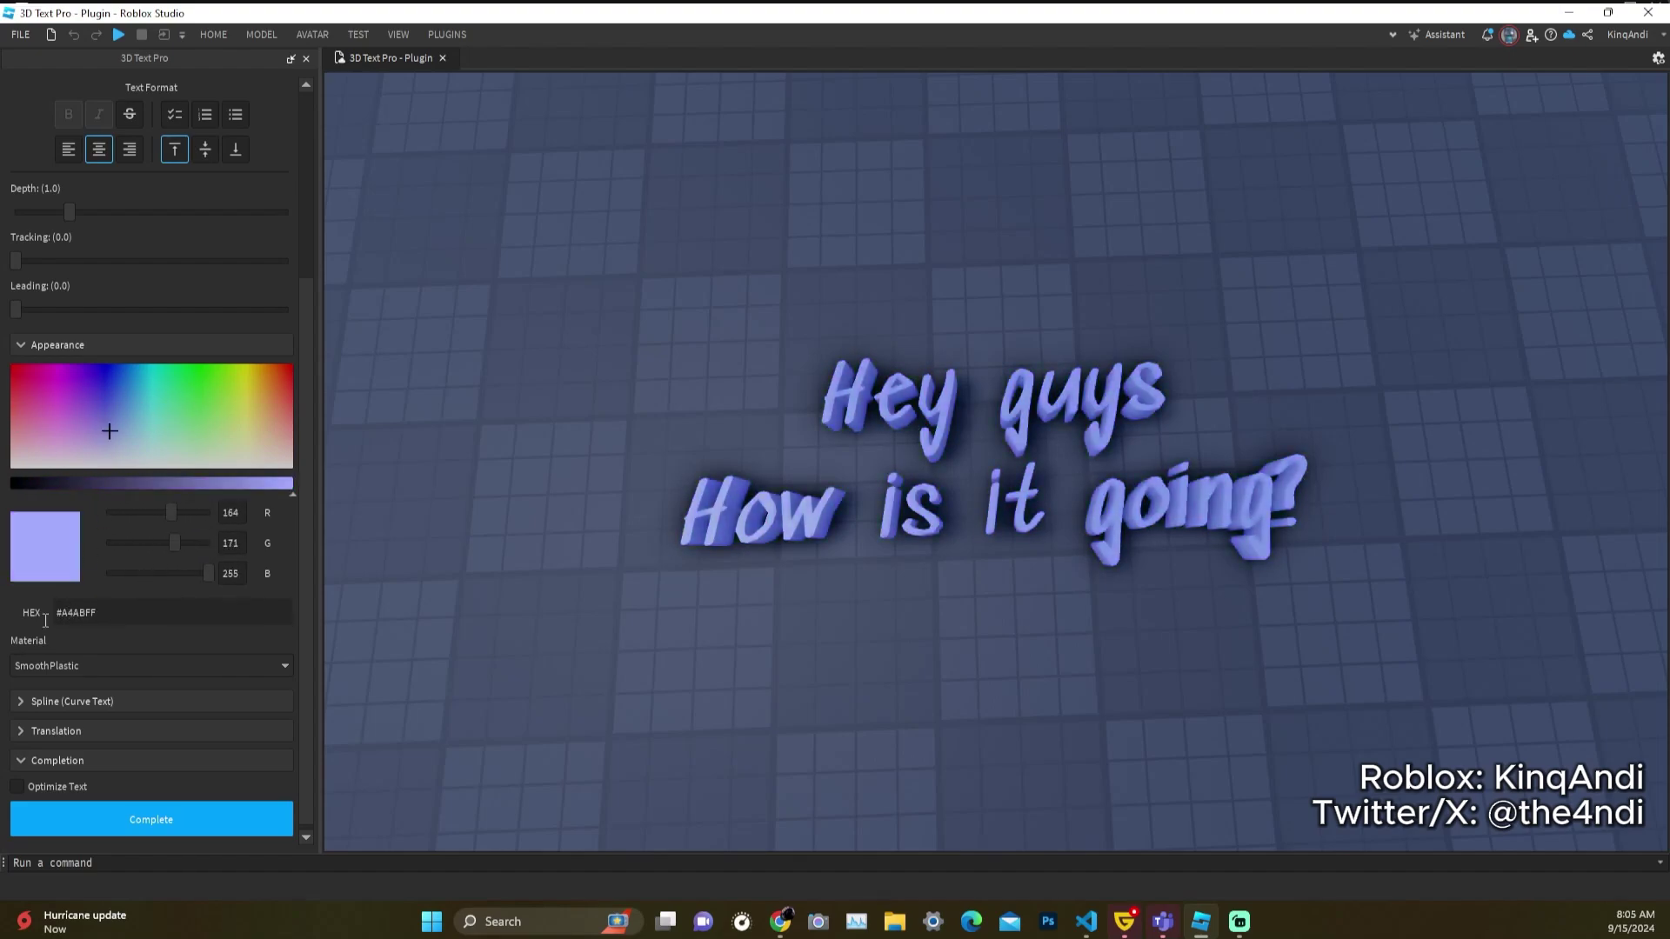
left_click_drag(68, 613, 114, 618)
left_click(229, 543)
mouse_move(135, 421)
left_mouse_down()
mouse_move(78, 414)
mouse_move(159, 440)
mouse_move(131, 429)
left_mouse_up()
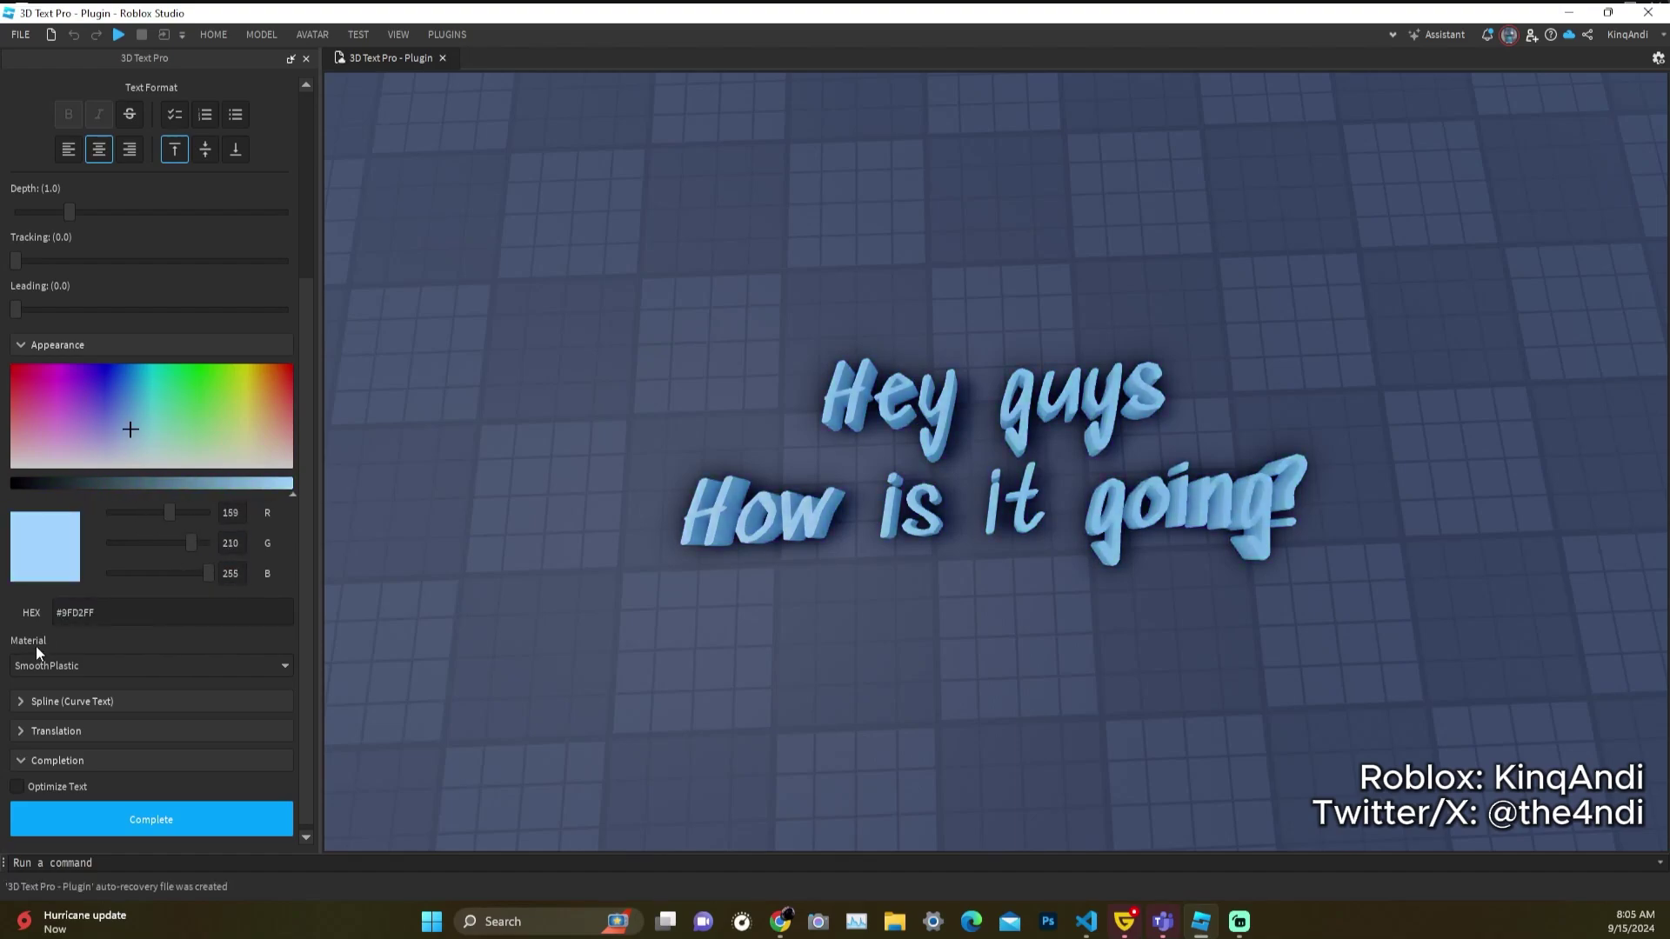
left_click(87, 665)
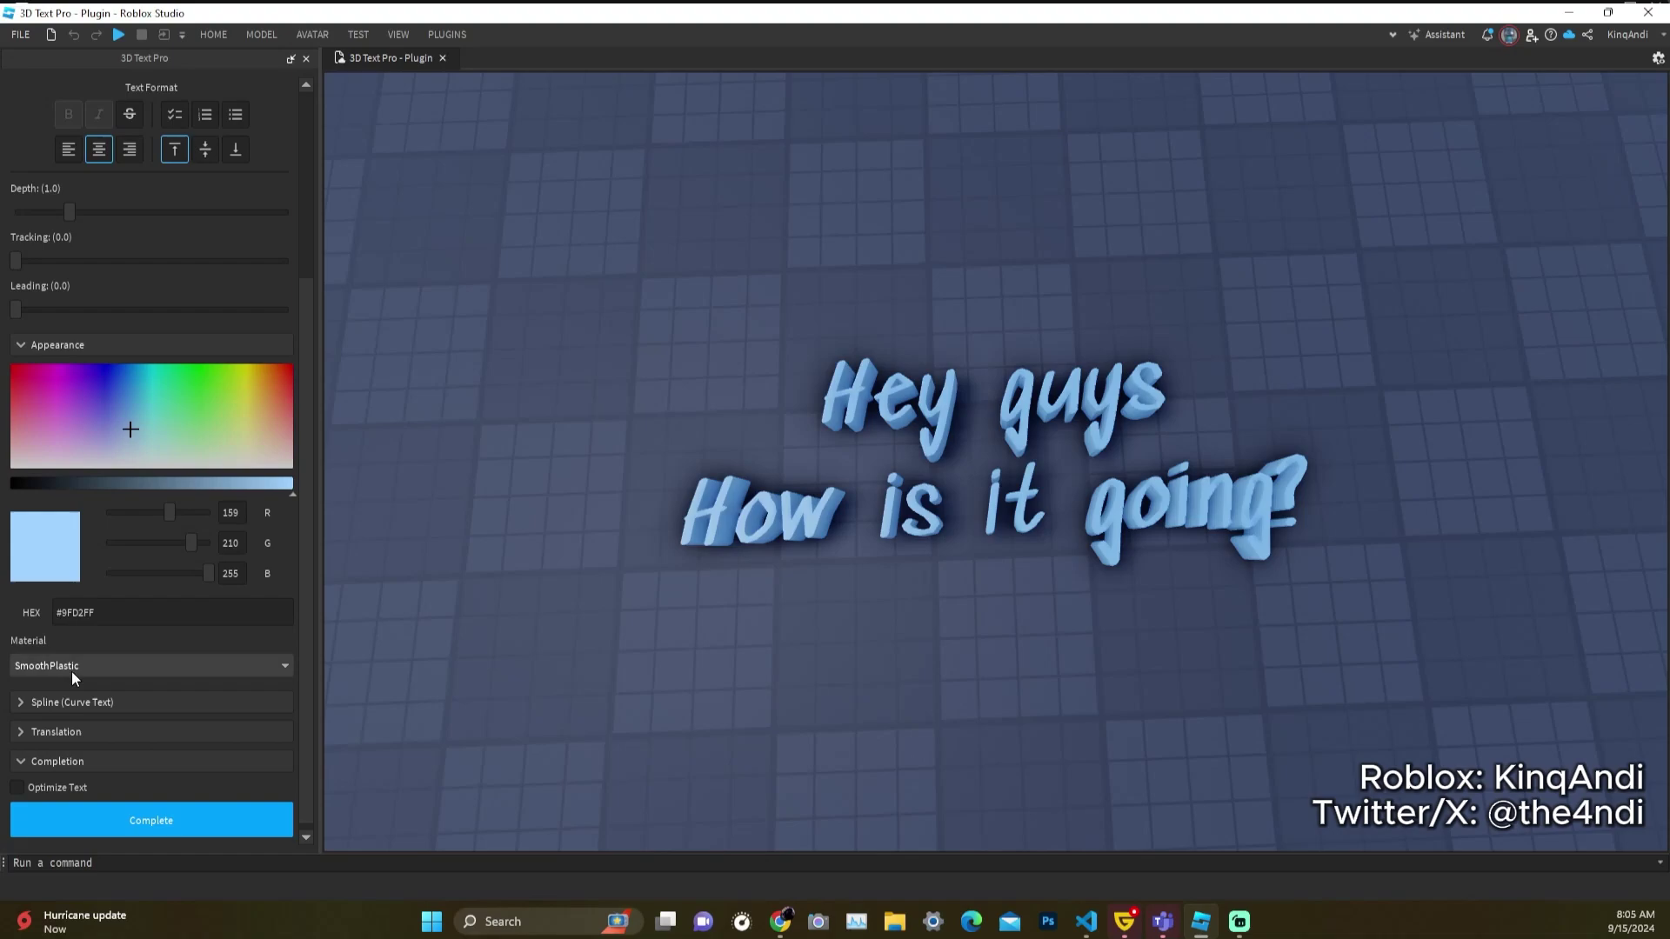
left_click_drag(139, 440, 198, 418)
left_click(85, 346)
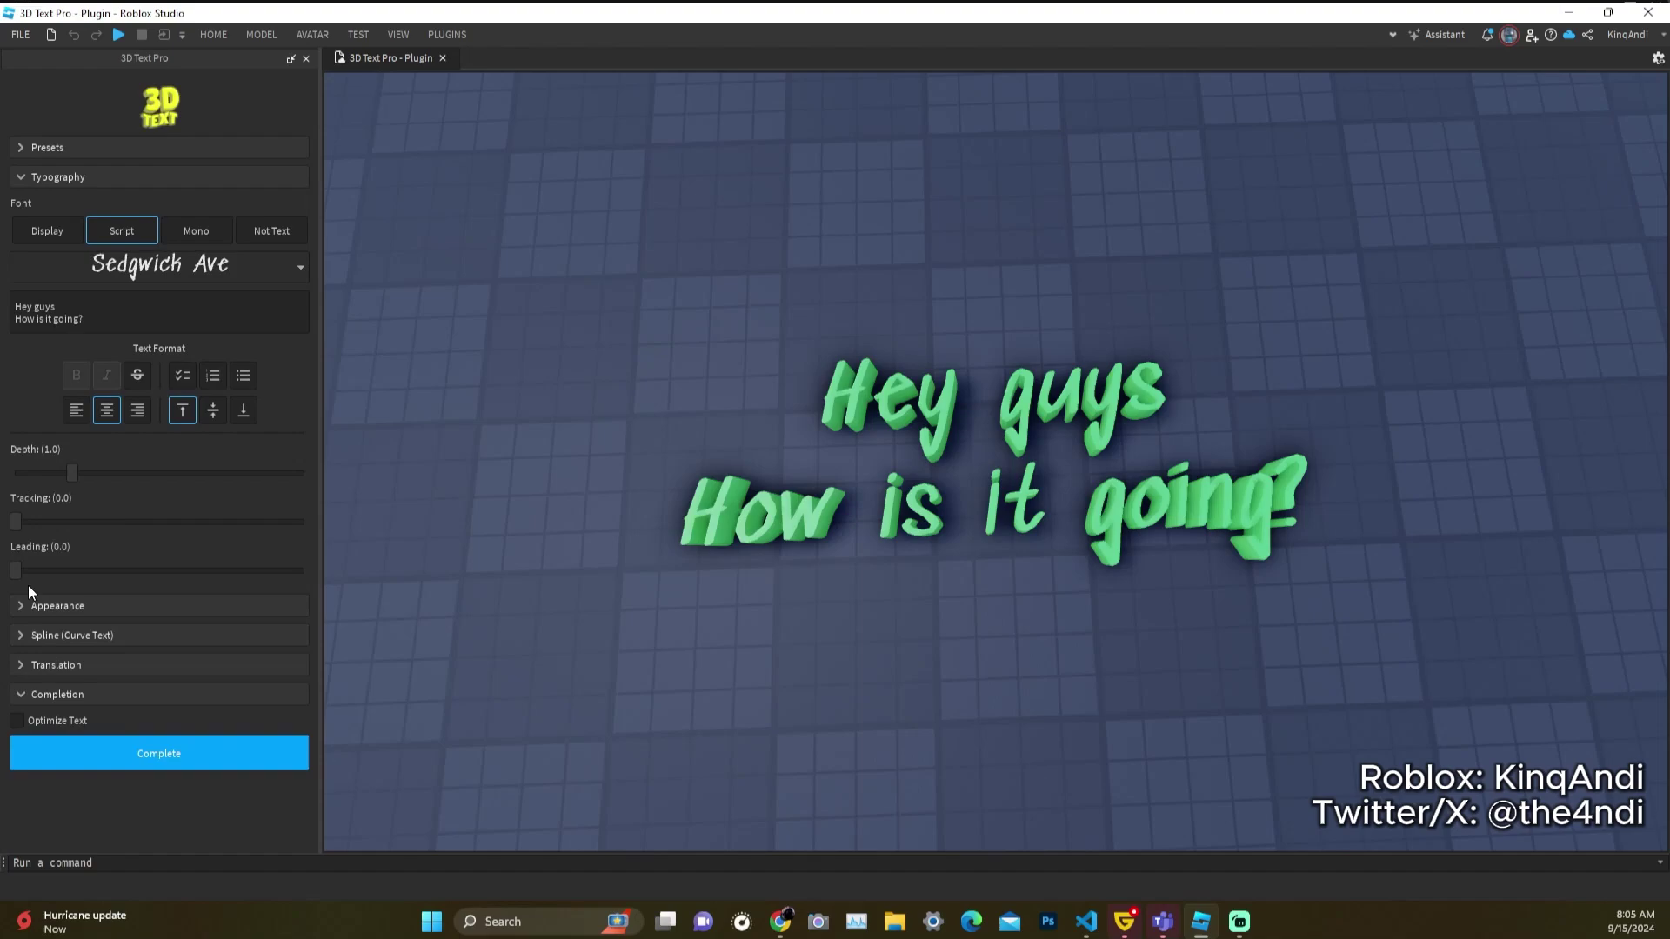
- Add spline nodes to the text so it can be curved
left_click(95, 635)
scroll(75, 583, "down", 2)
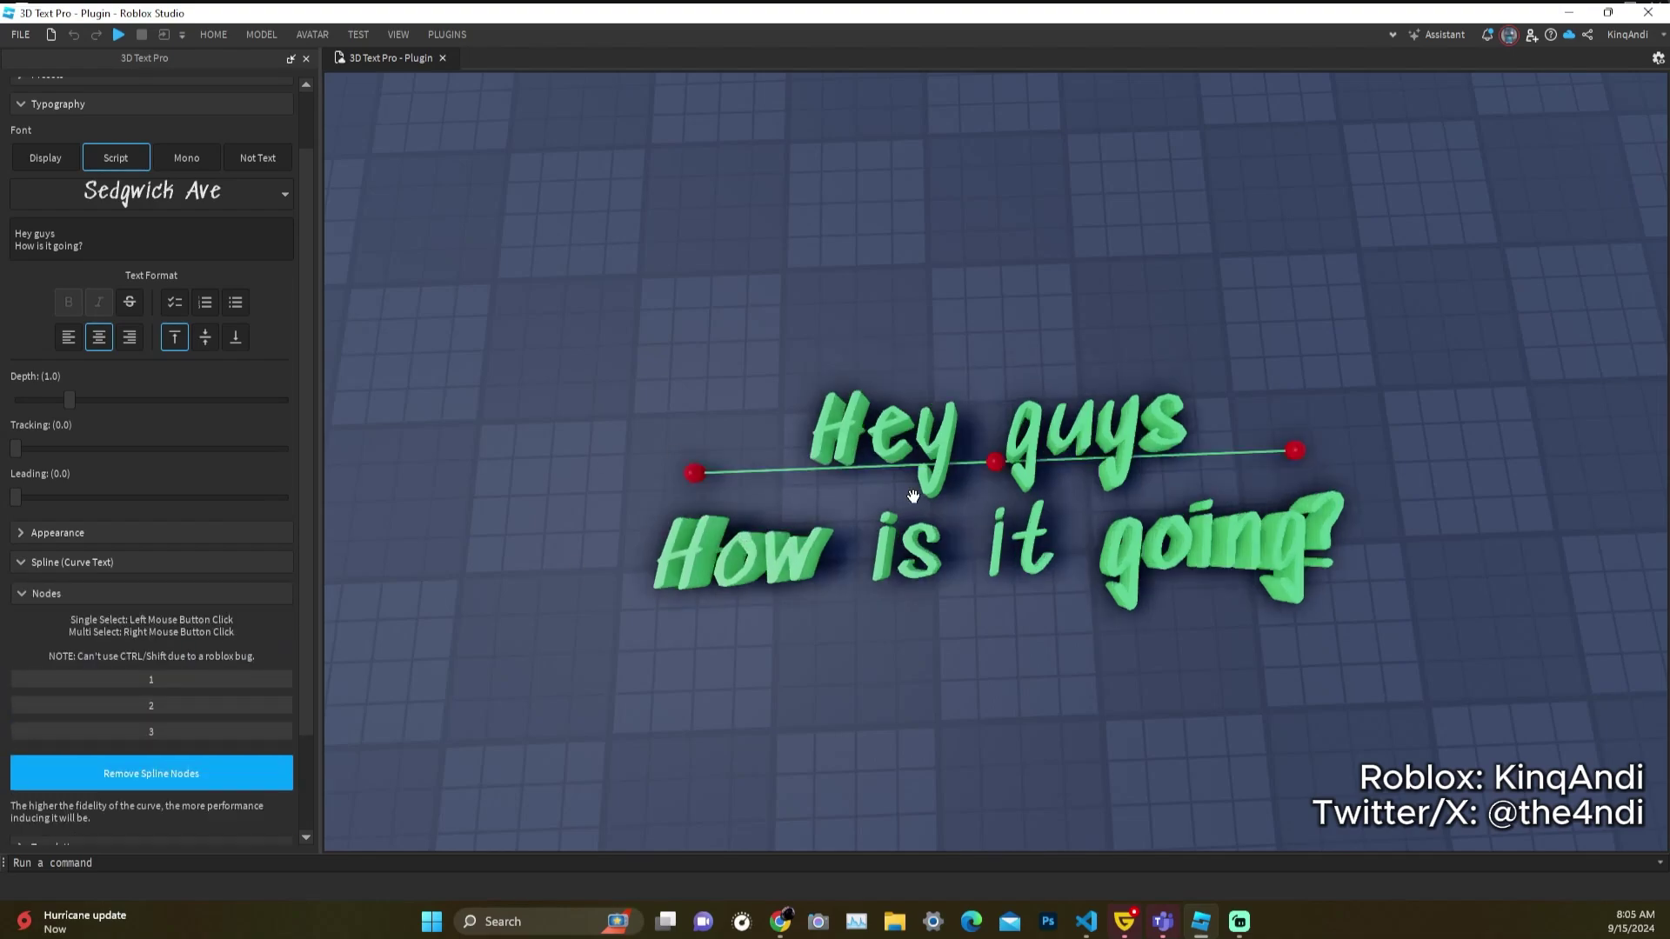
- Select middle spline node 2 and move it by -6.2 along its green axis to arch the text upward
left_click(176, 705)
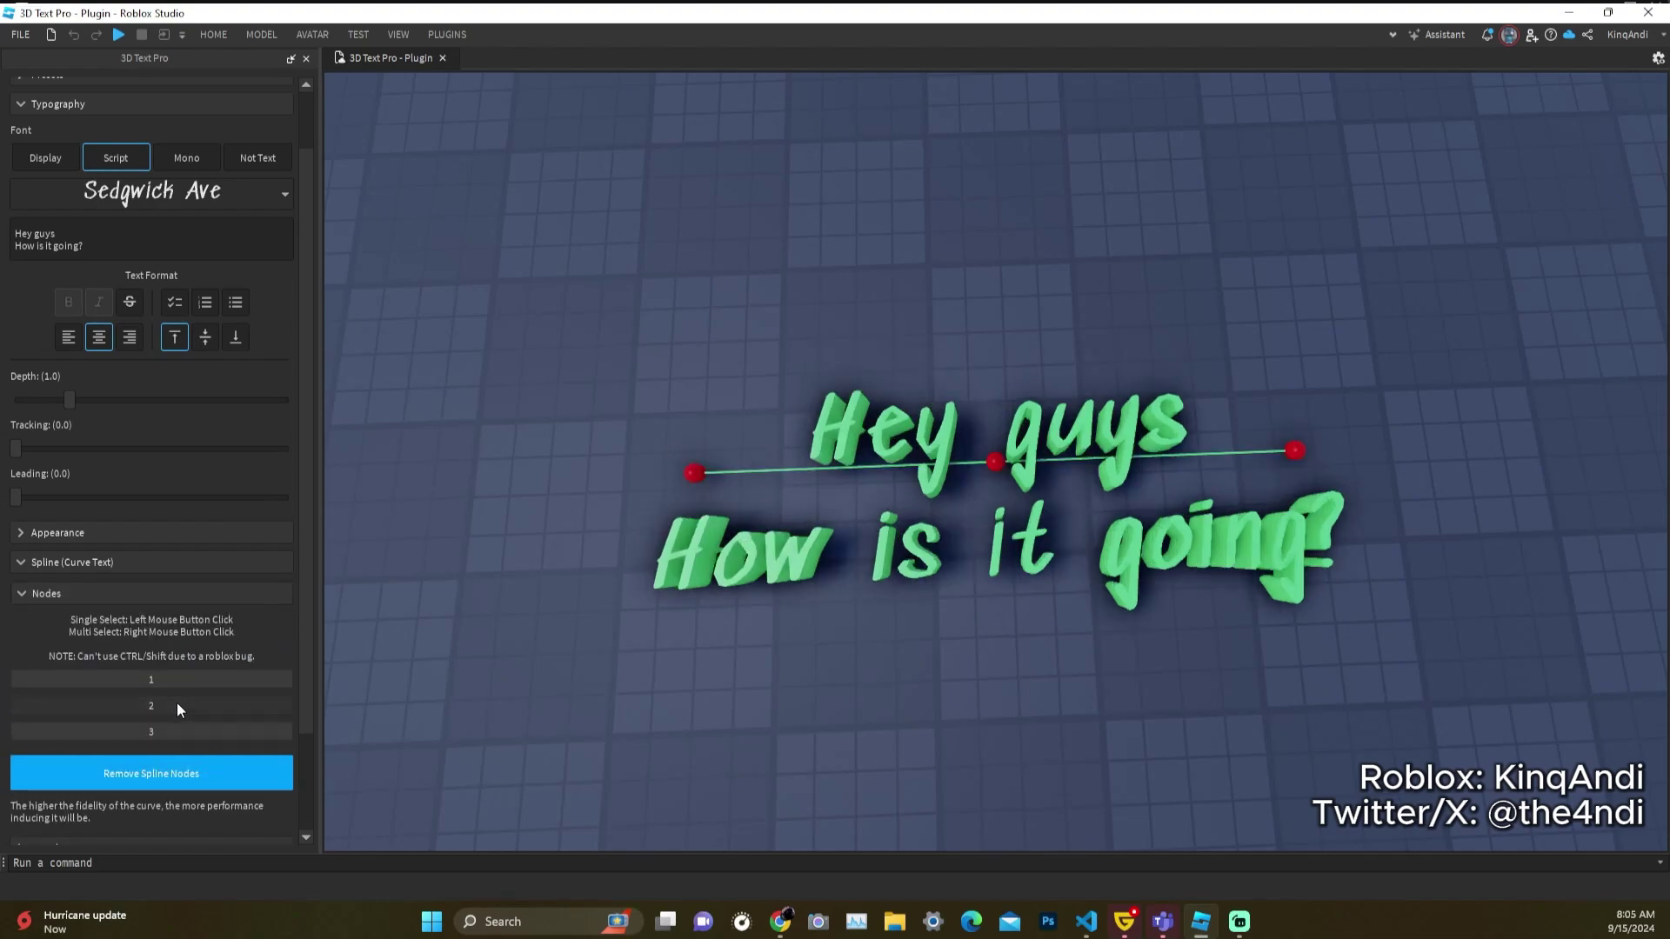
left_click(158, 683)
left_click(169, 707)
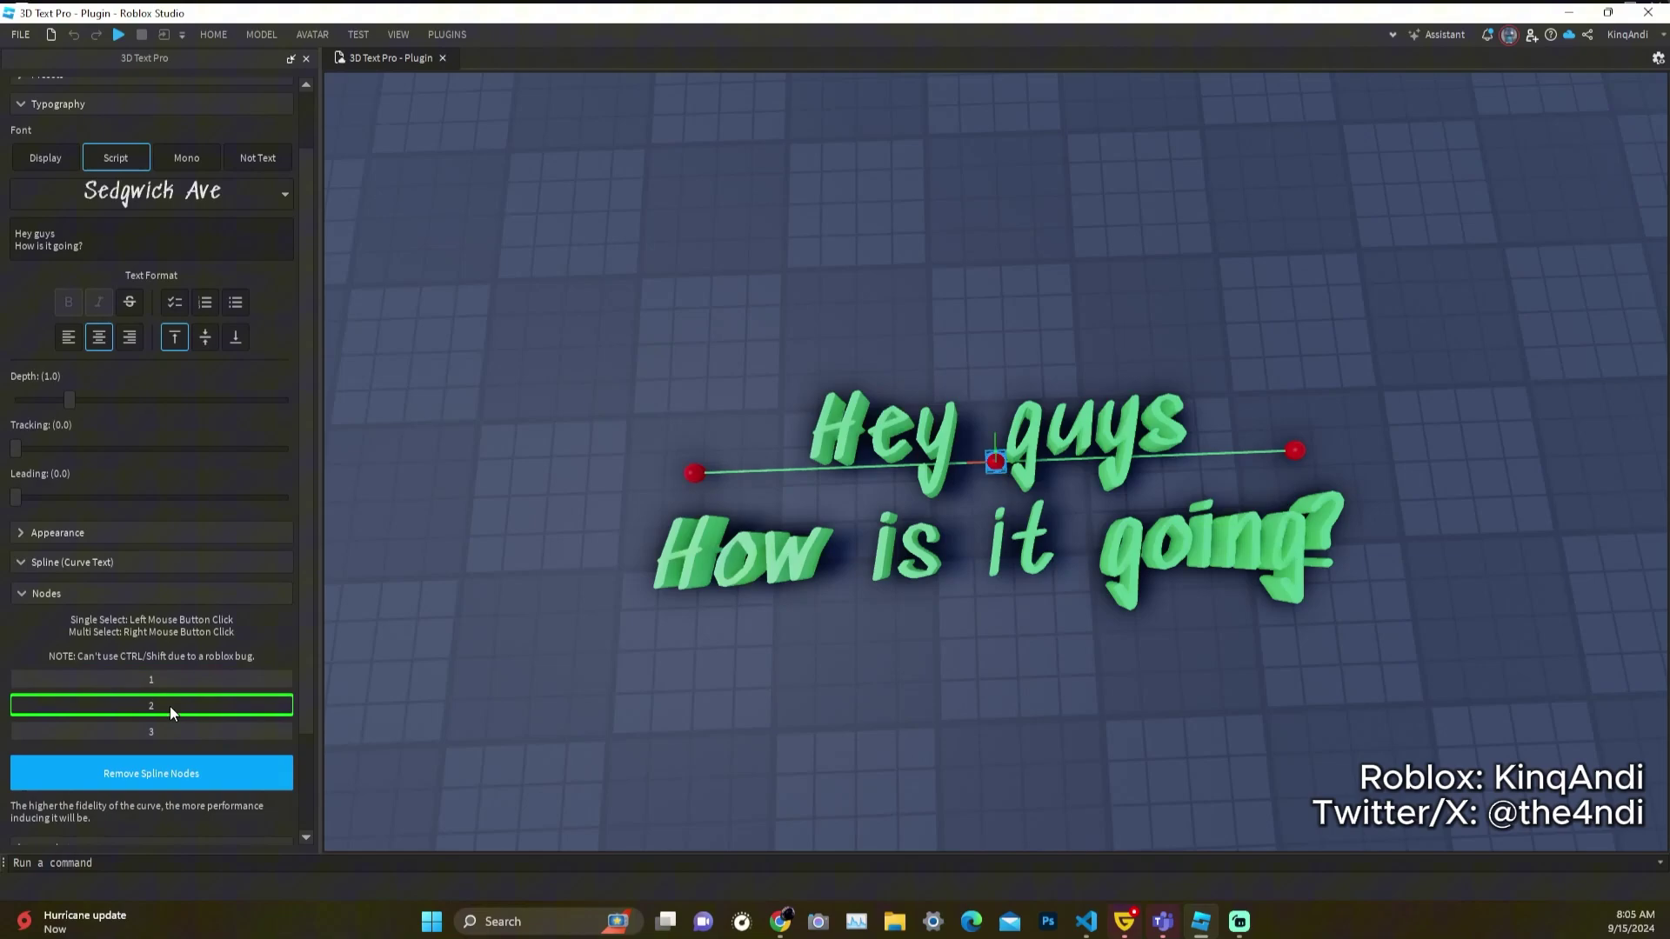
left_click(174, 728)
left_click(174, 706)
left_click(171, 672)
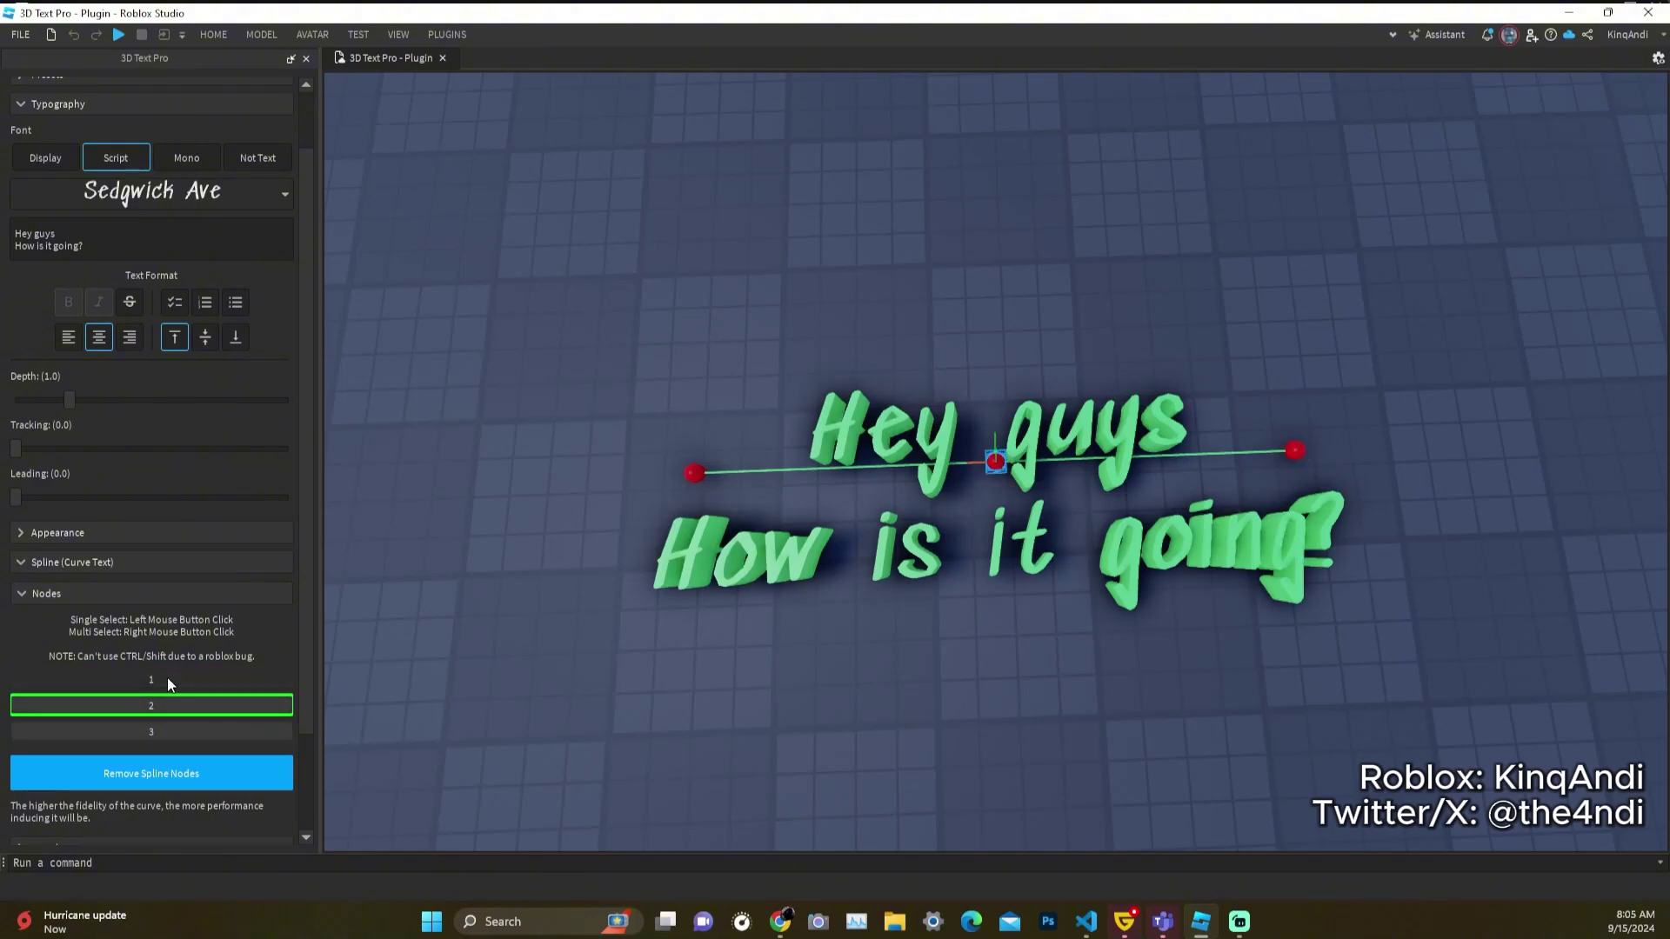
left_click(177, 705)
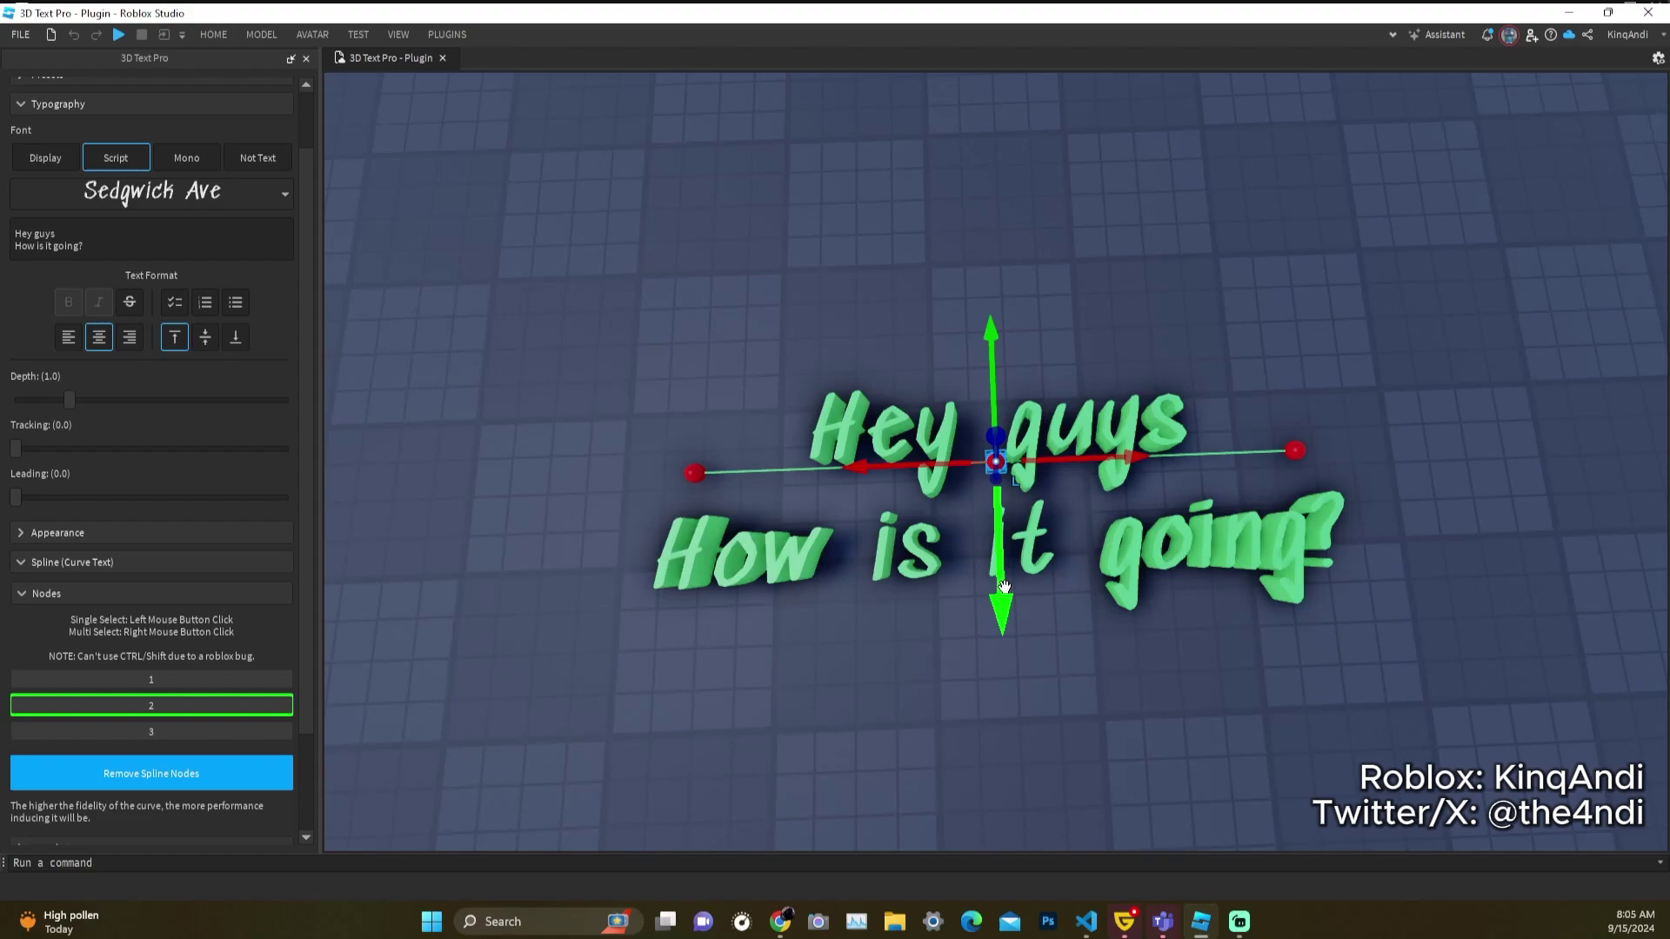
left_click_drag(1005, 581, 969, 360)
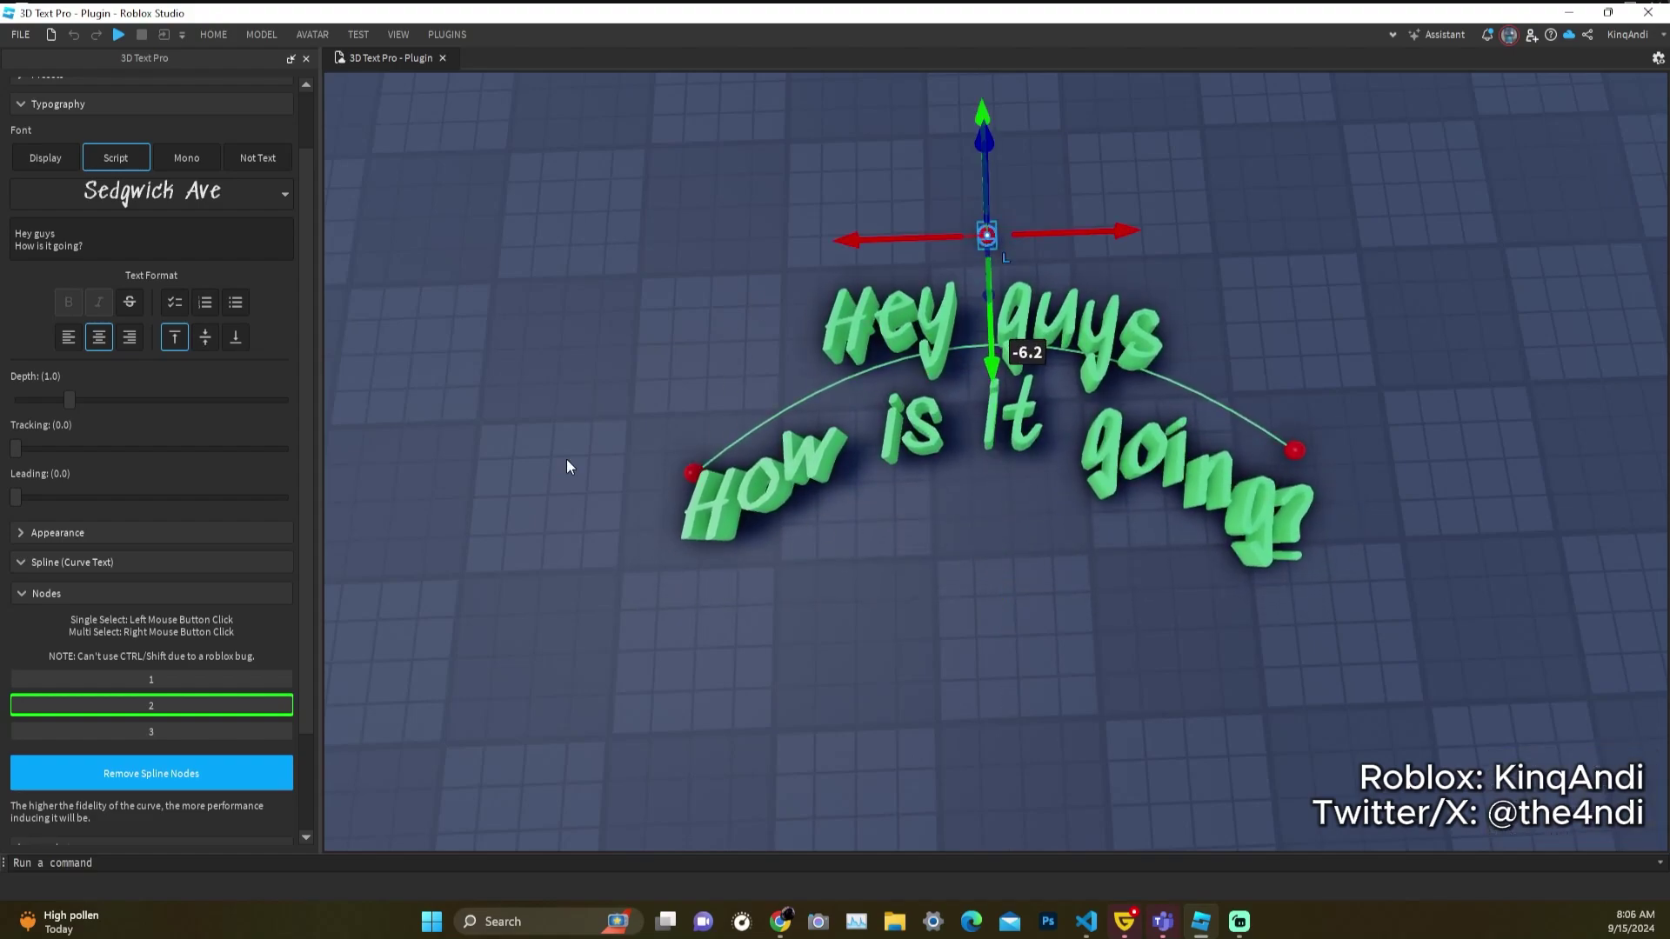
- Rotate spline node 1 at the start of the curve to tilt the beginning of the text
left_click(200, 681)
key("ctrl+2")
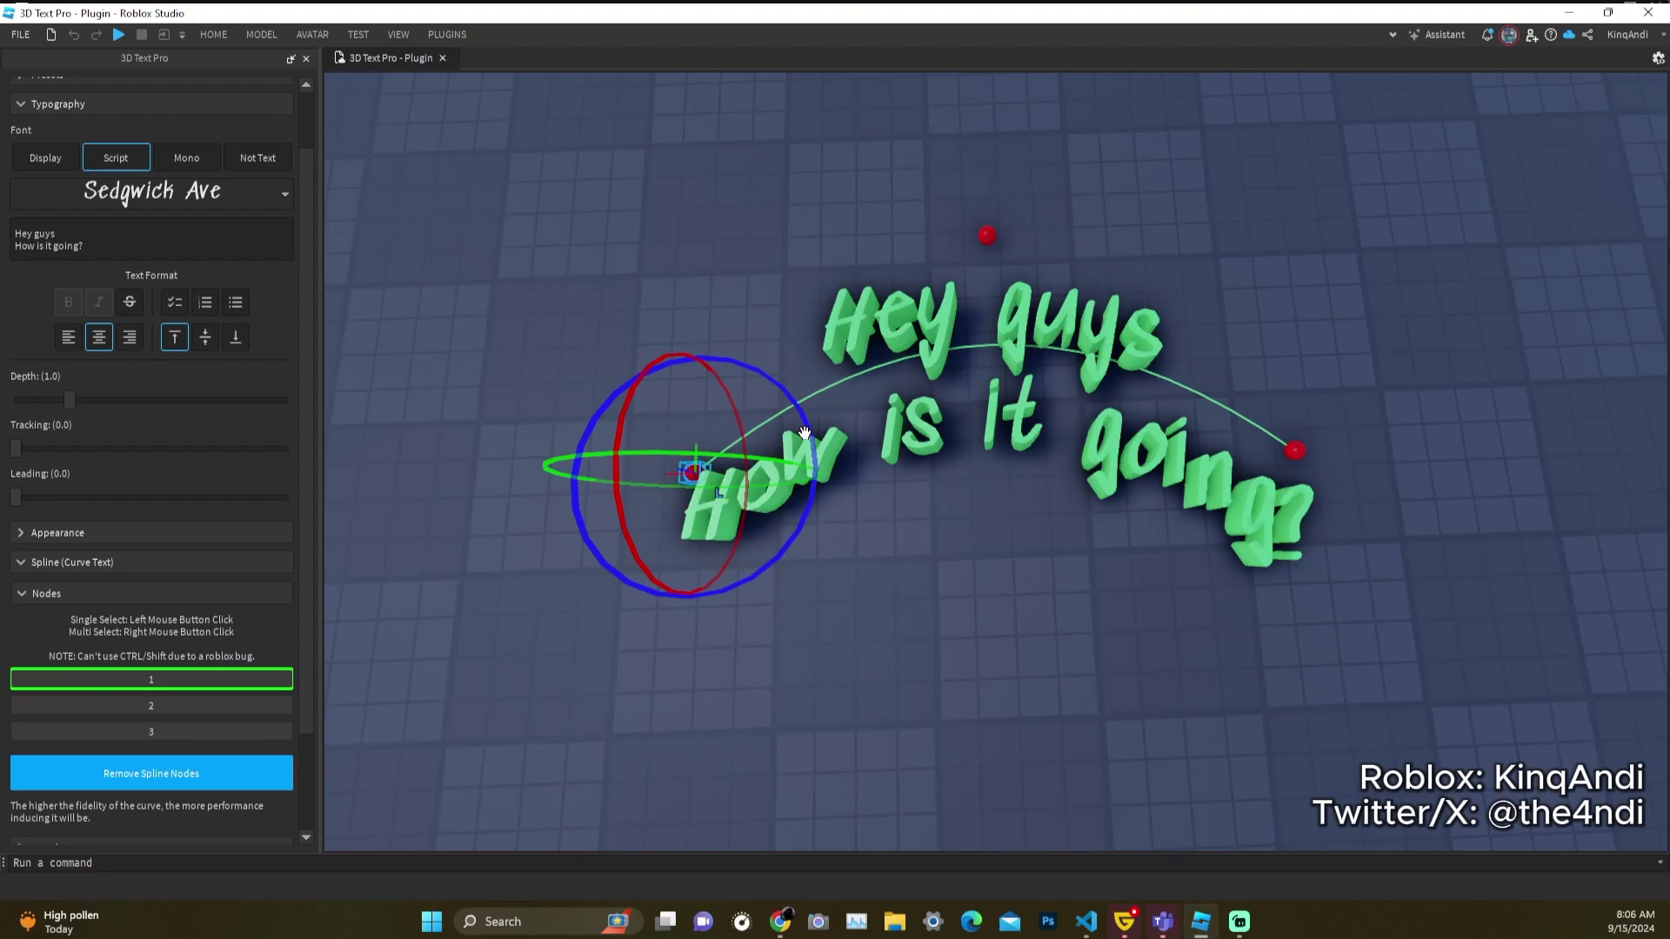
key("f")
scroll(805, 442, "down", 5)
left_click_drag(931, 389, 861, 301)
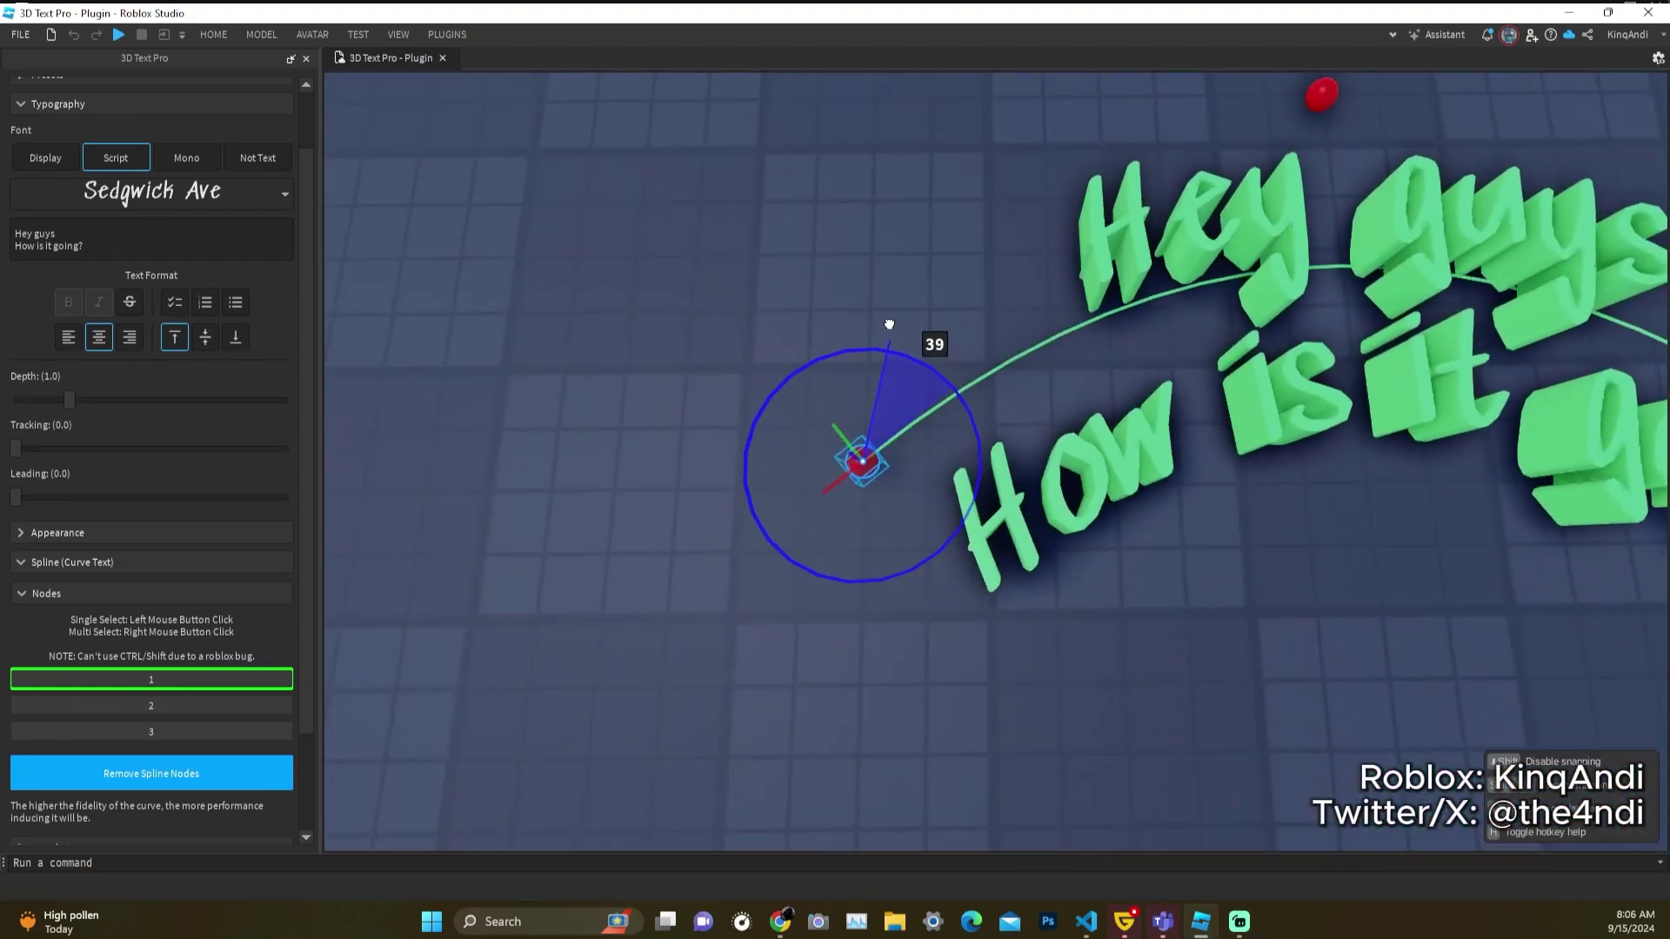
right_click_drag(861, 301, 913, 348)
- Rotate spline node 3 at the far end of the curve to tilt the end of the text
left_click(191, 733)
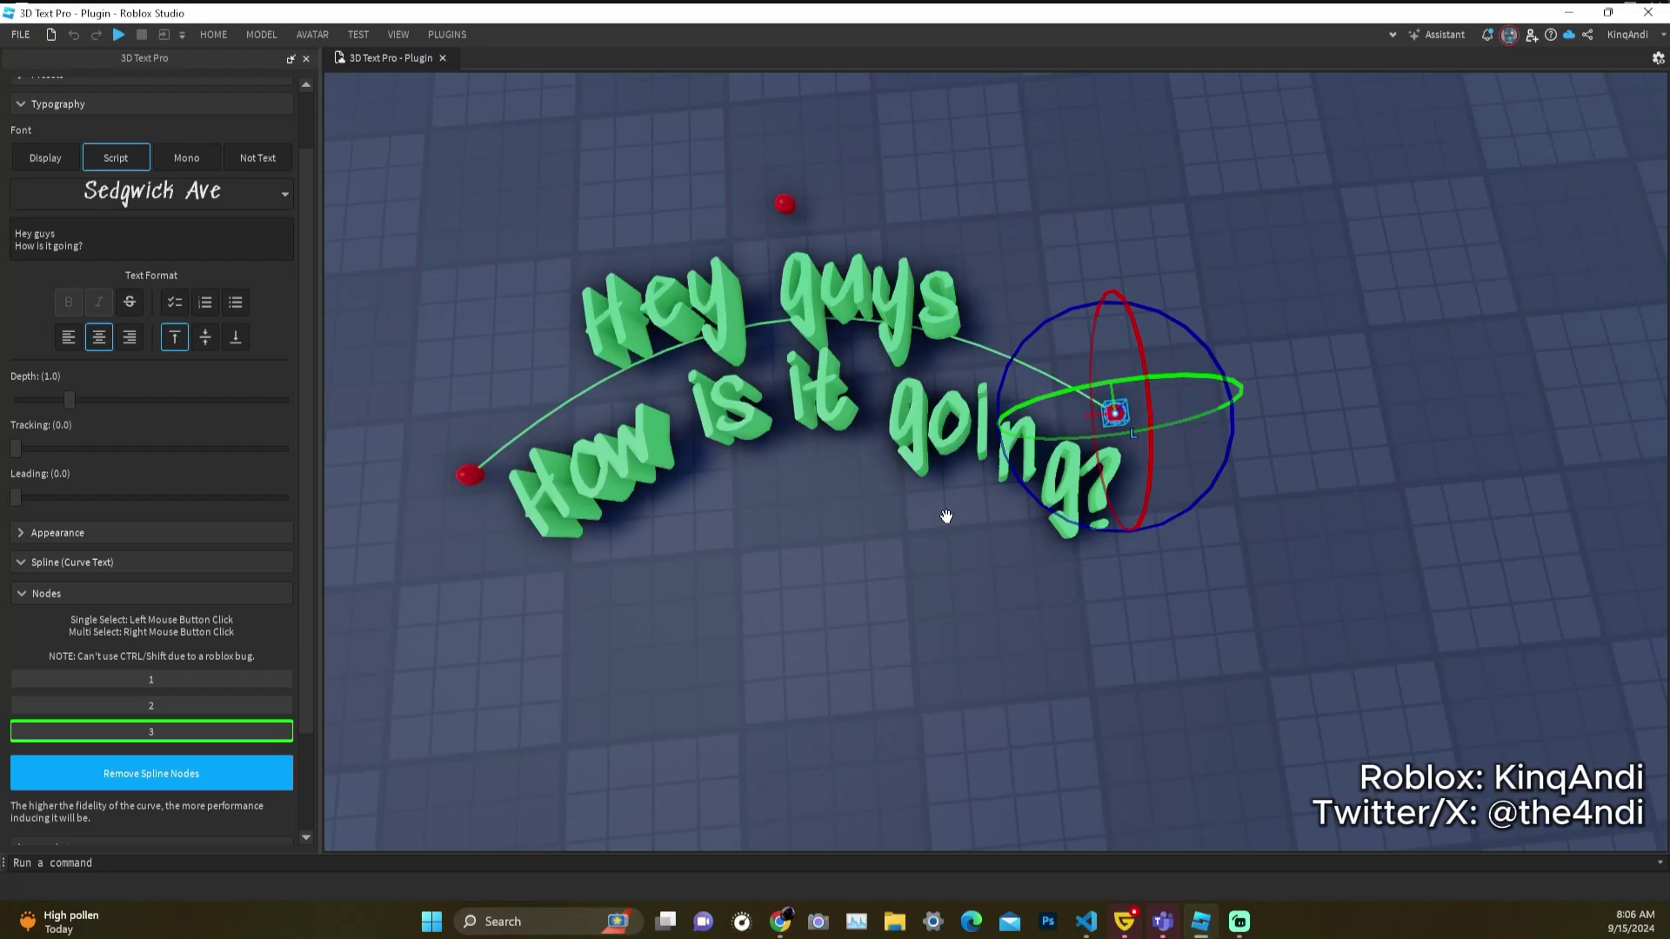
left_click_drag(1038, 496, 954, 462)
right_click_drag(954, 462, 955, 462)
scroll(954, 462, "down", 3)
scroll(955, 462, "up", 1)
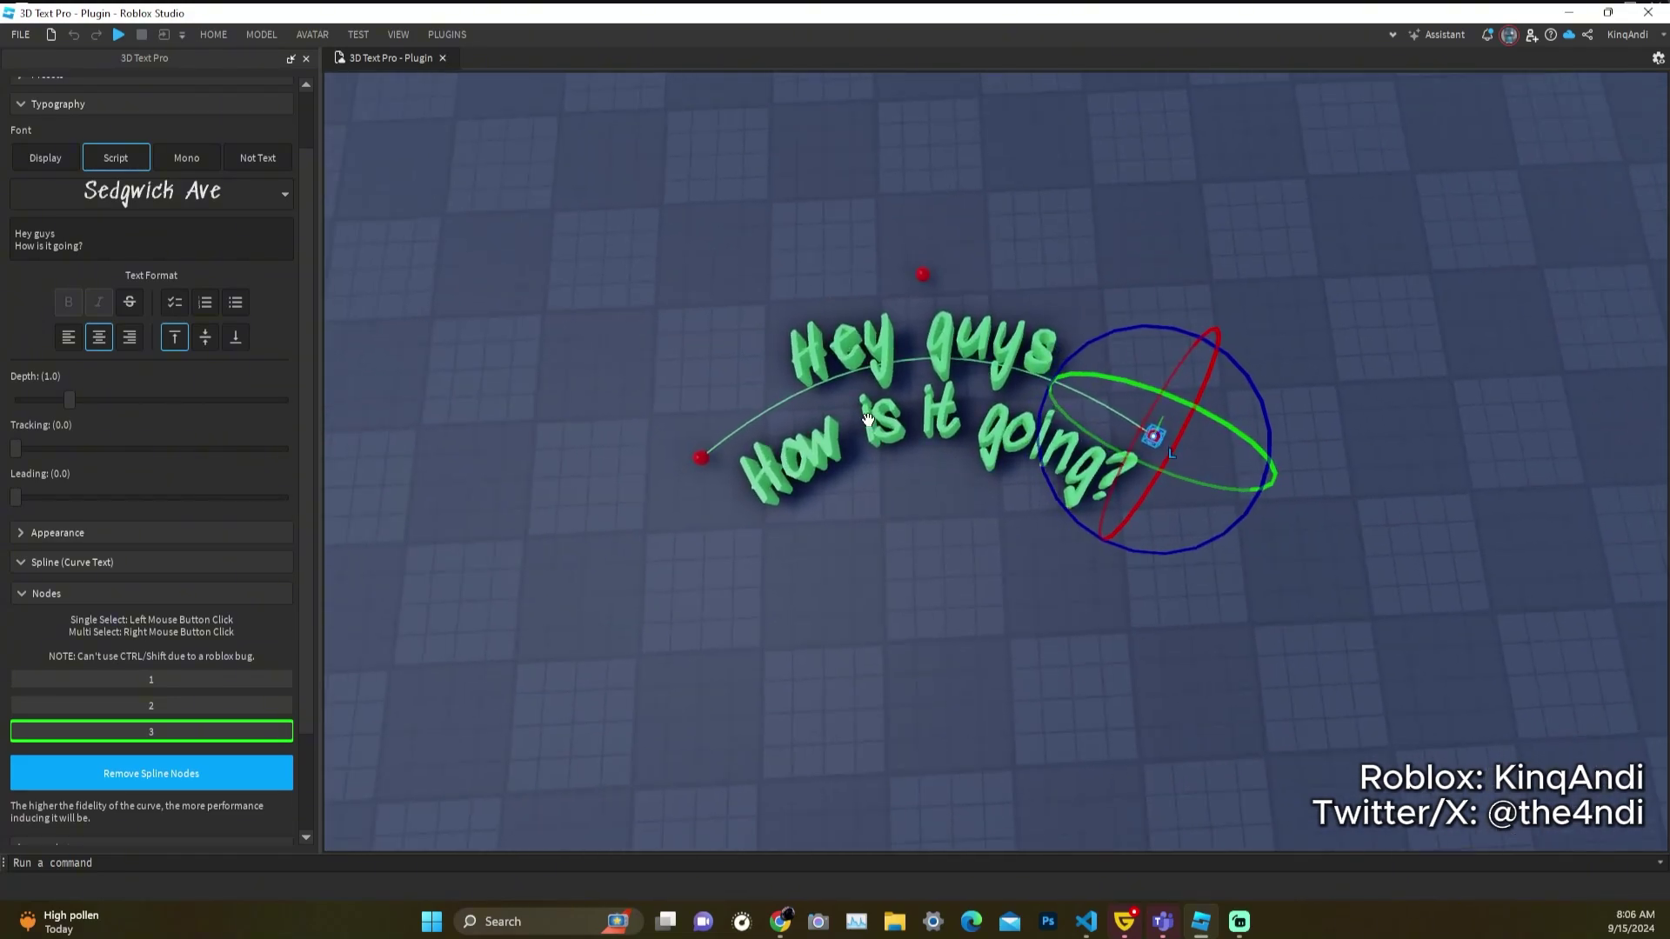
scroll(955, 462, "down", 1)
- Collapse the spline node list and expand the preset options for saving a new preset
scroll(157, 696, "down", 3)
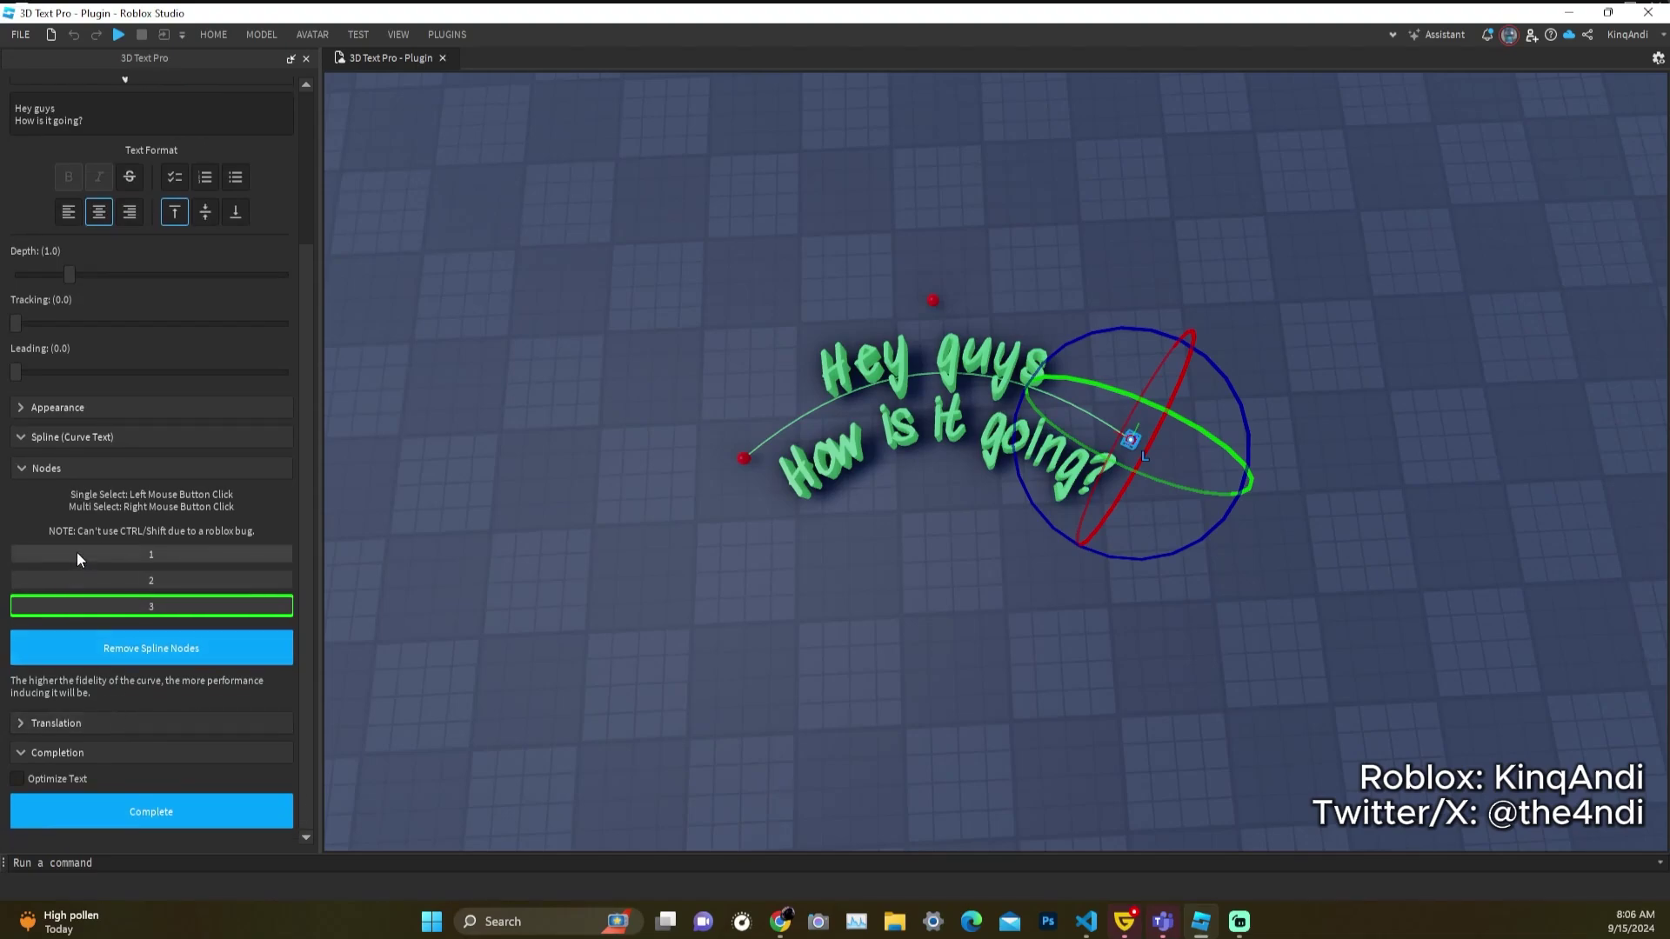
left_click(75, 472)
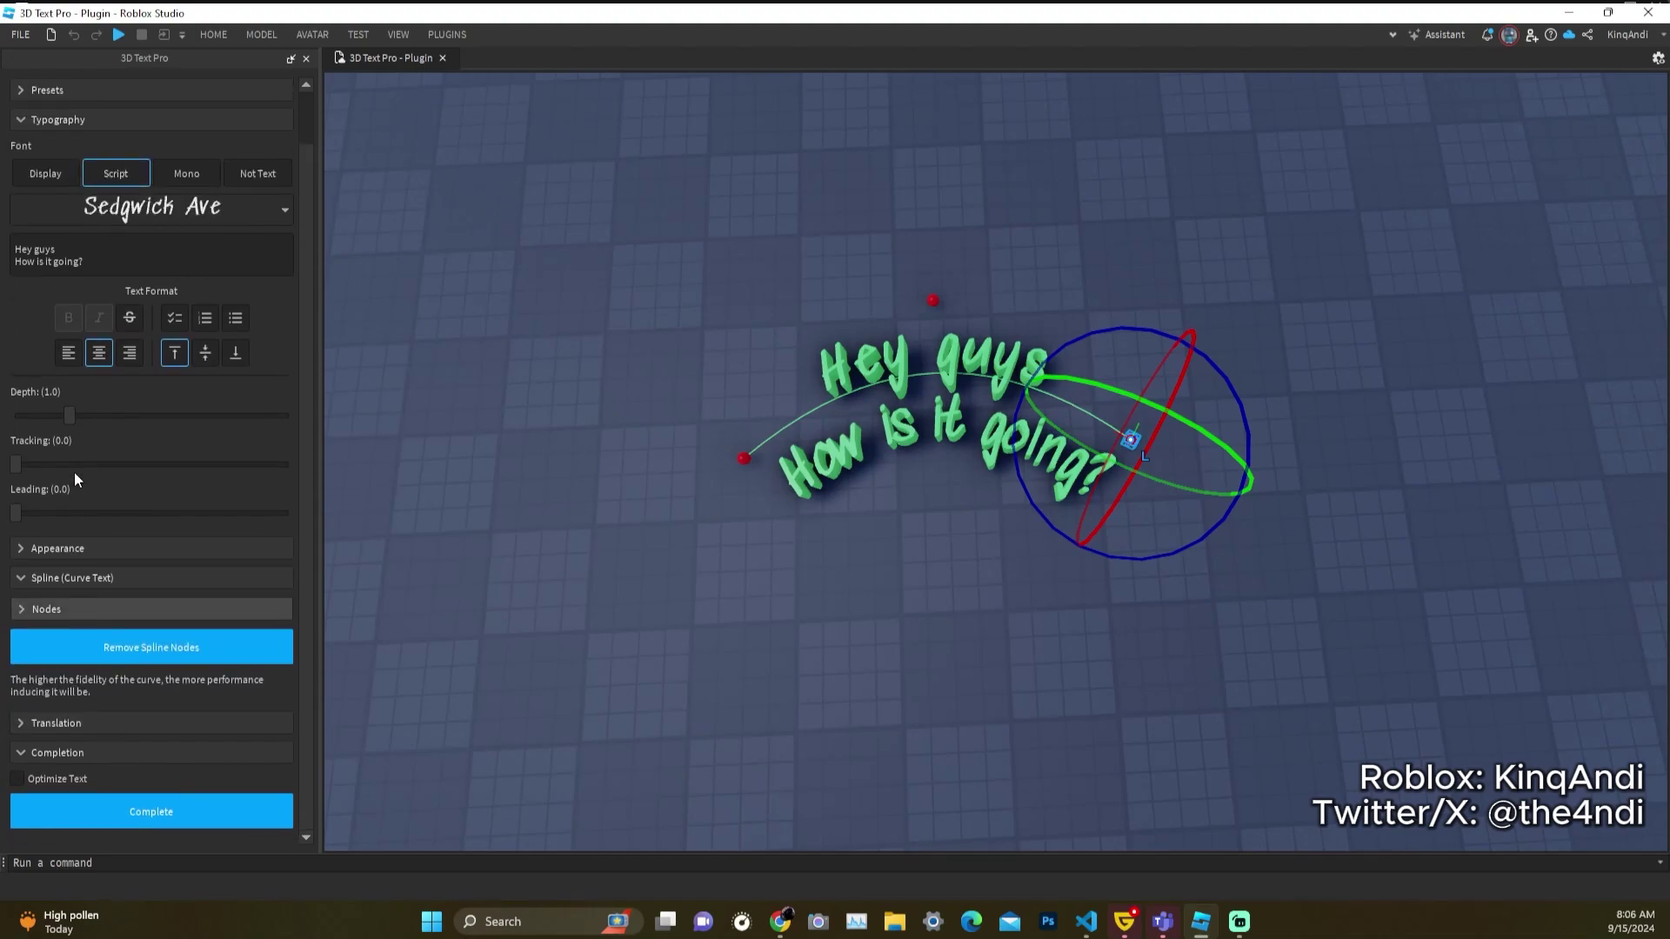
scroll(66, 631, "up", 1)
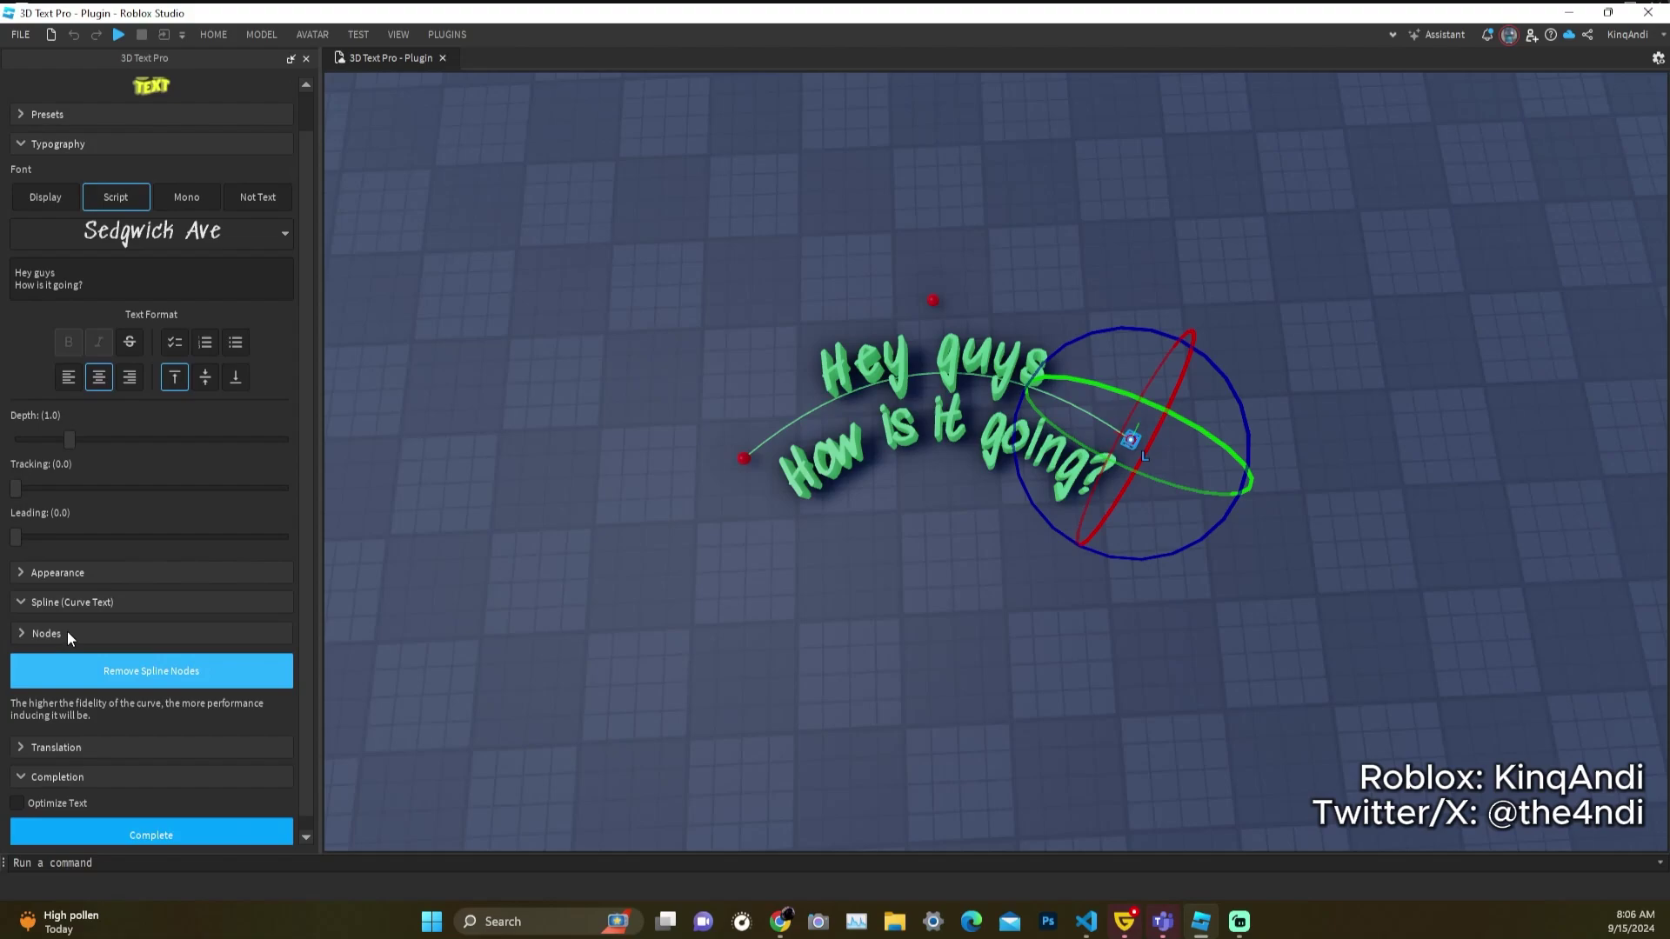
scroll(66, 631, "up", 2)
left_click(112, 145)
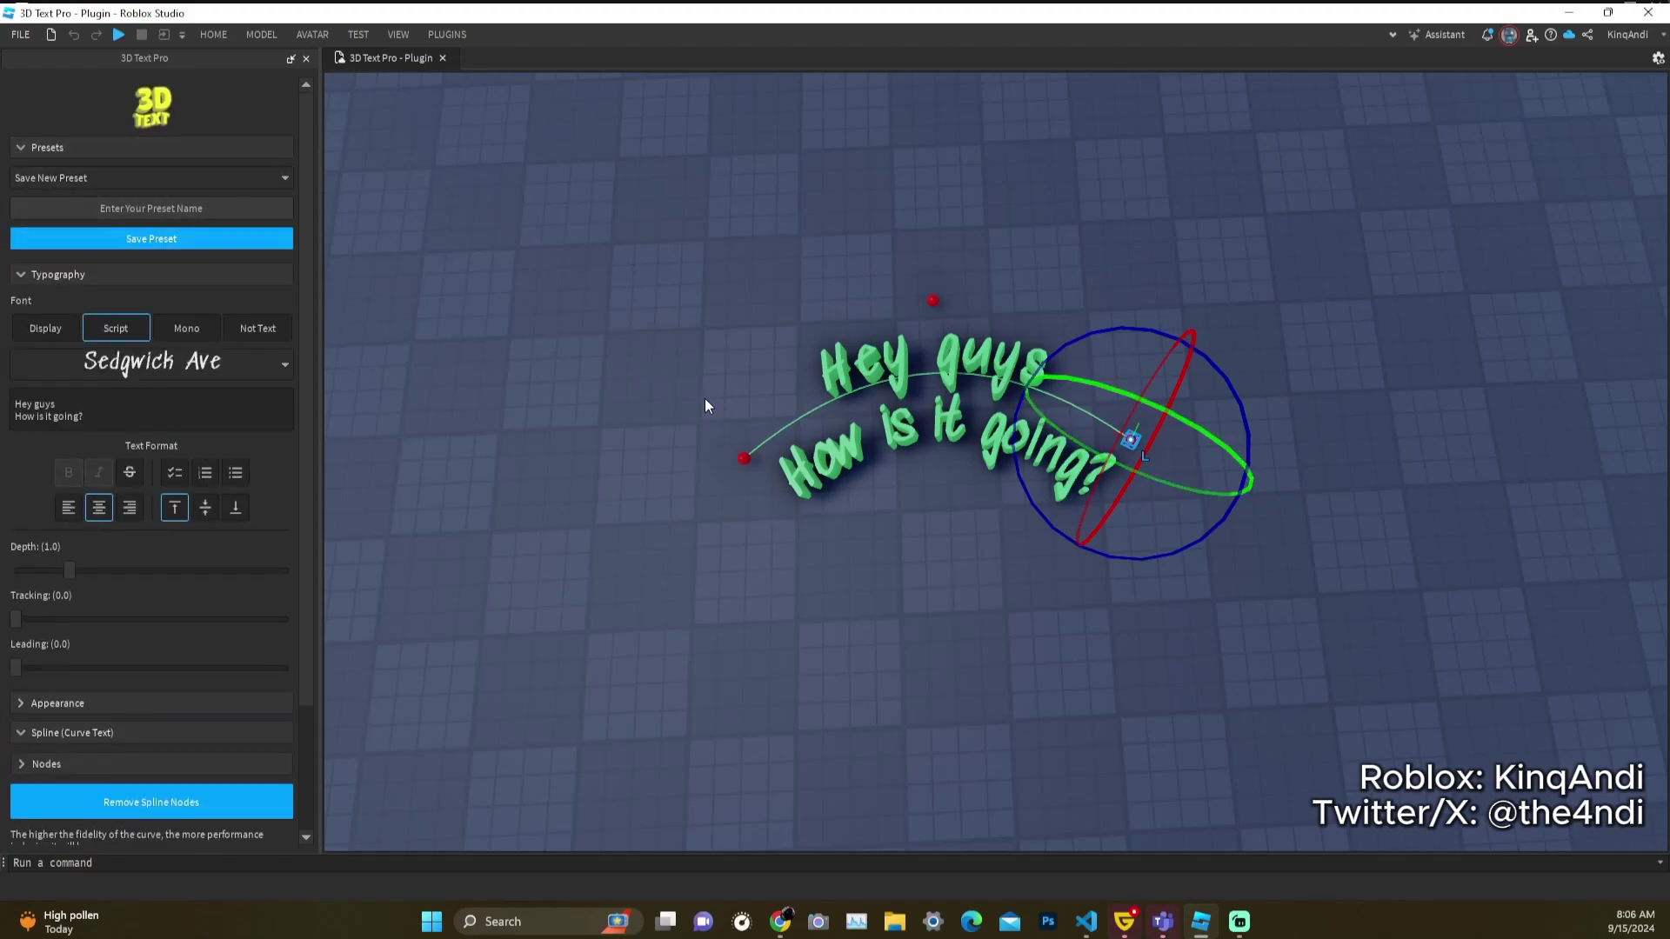
- Save the current text settings as a new preset named Green Arch and complete the text
left_click(145, 212)
type("Arch")
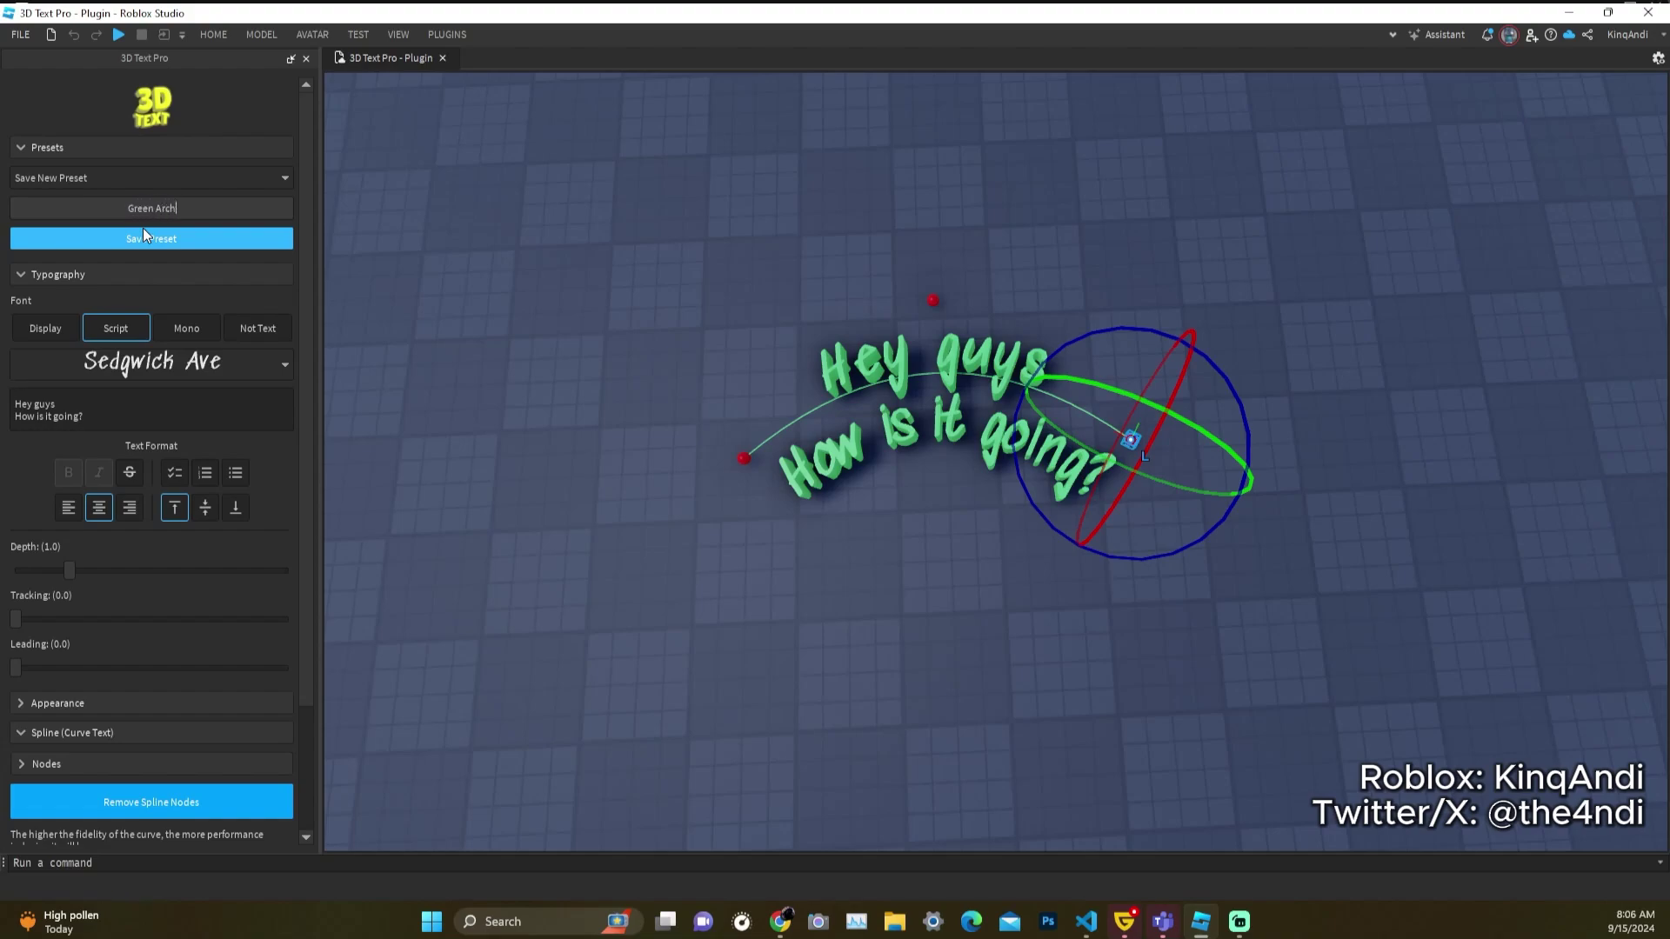
left_click(137, 237)
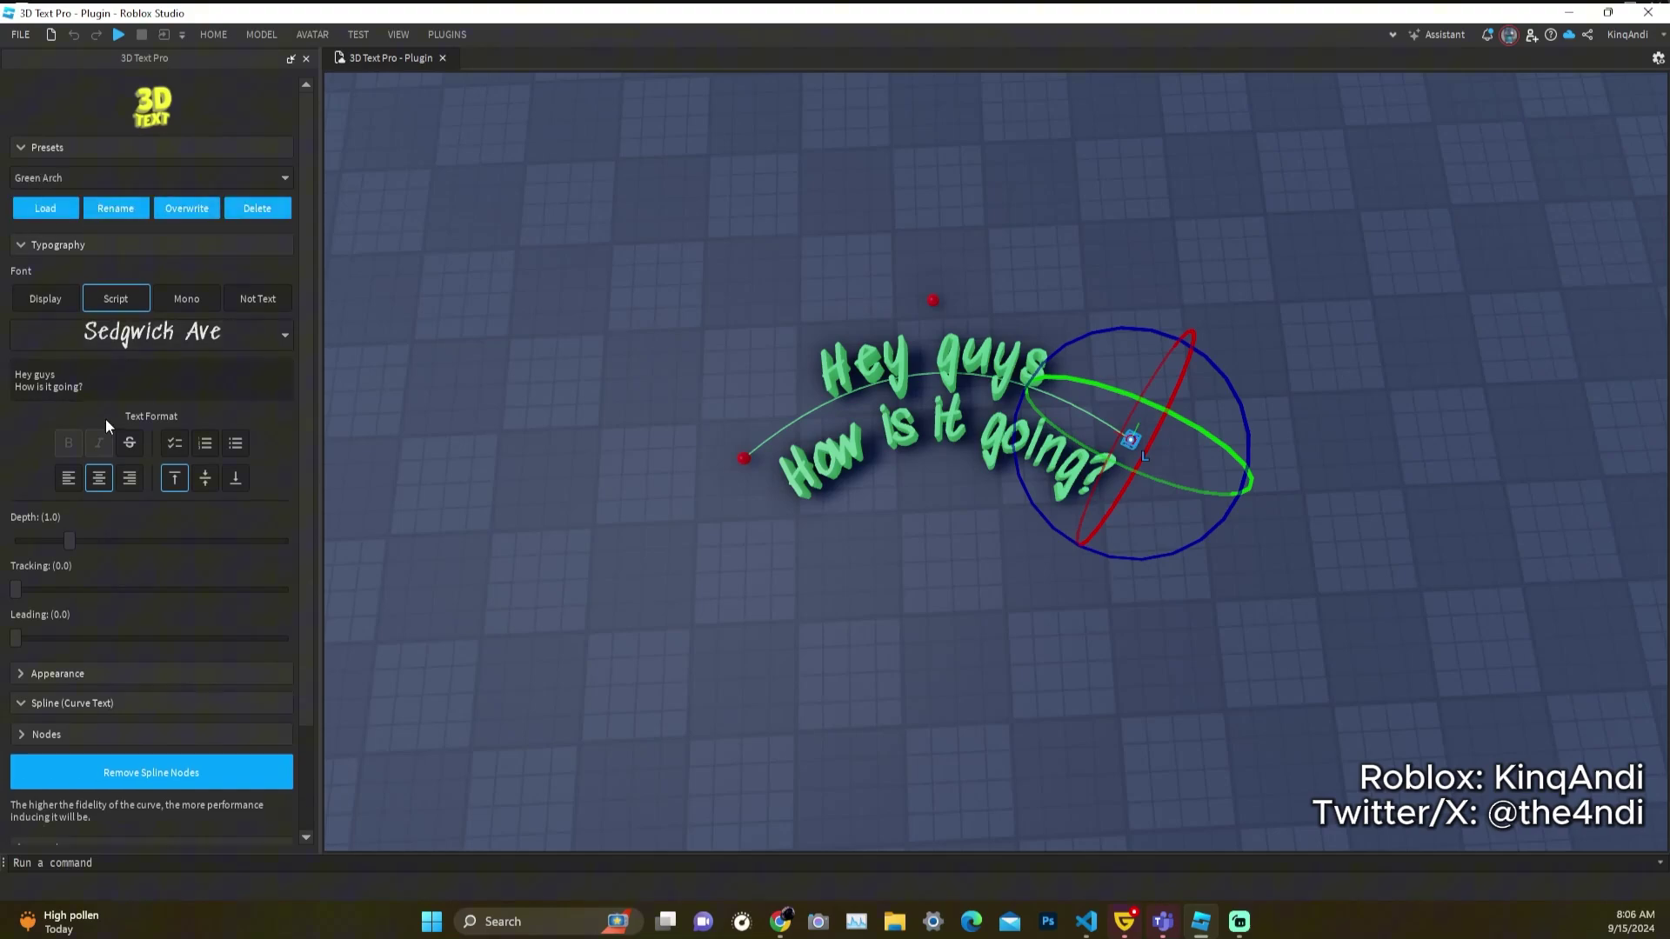
scroll(106, 419, "down", 3)
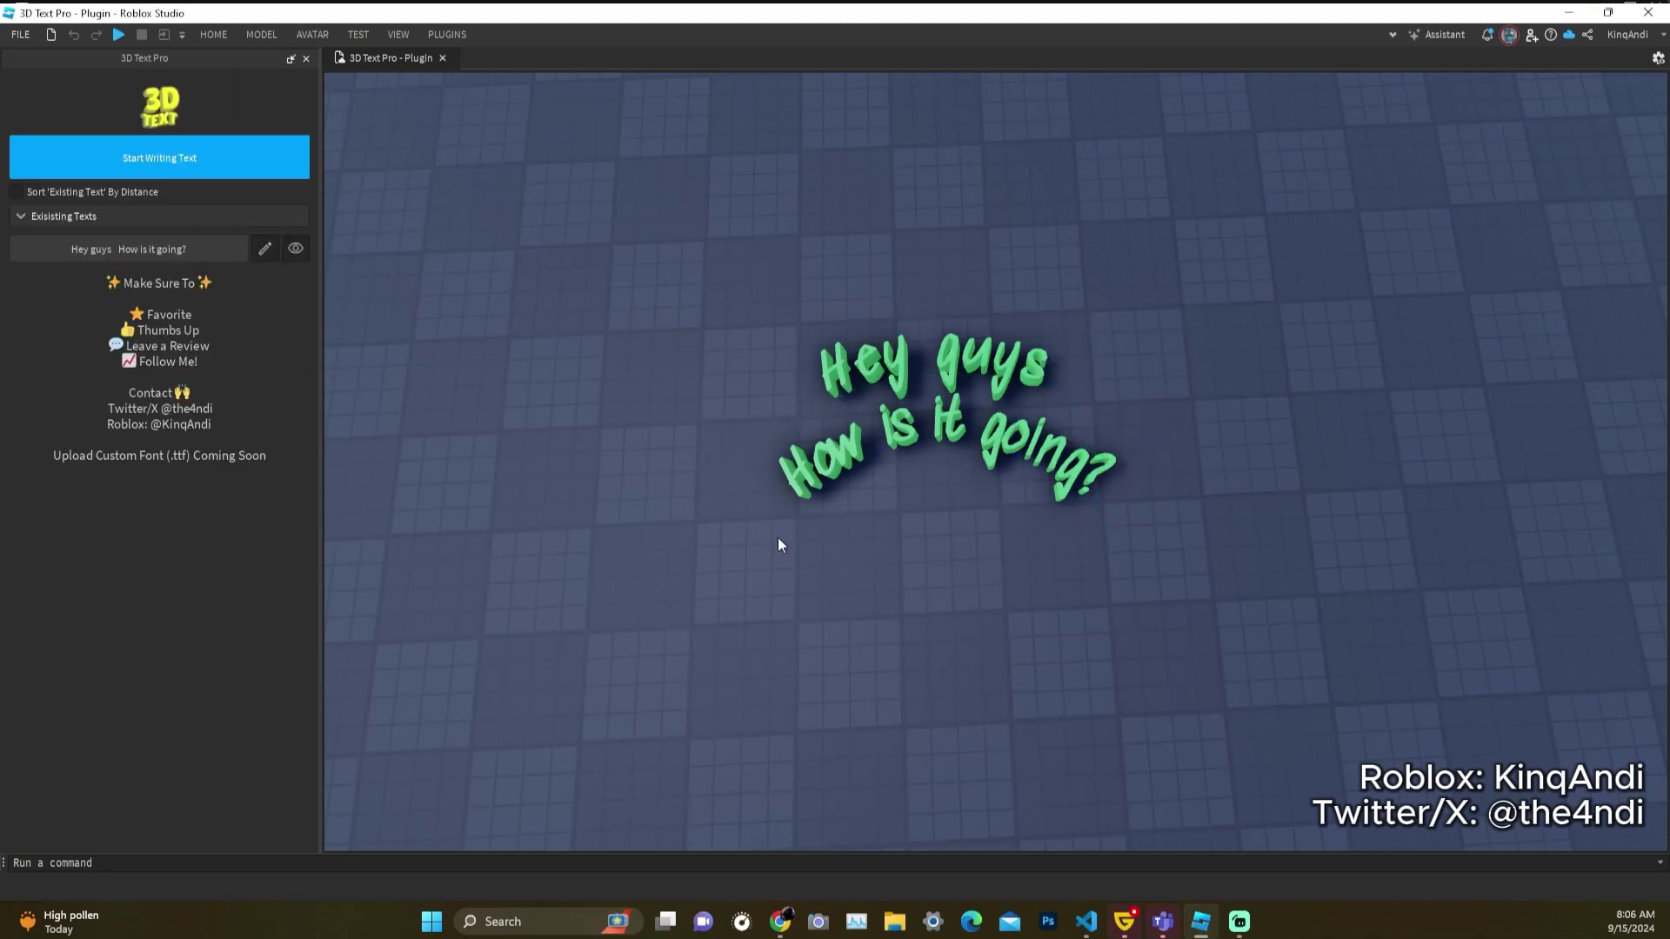
- Start a new default 3D text and place it on the baseplate beside the green arched text
left_click(169, 165)
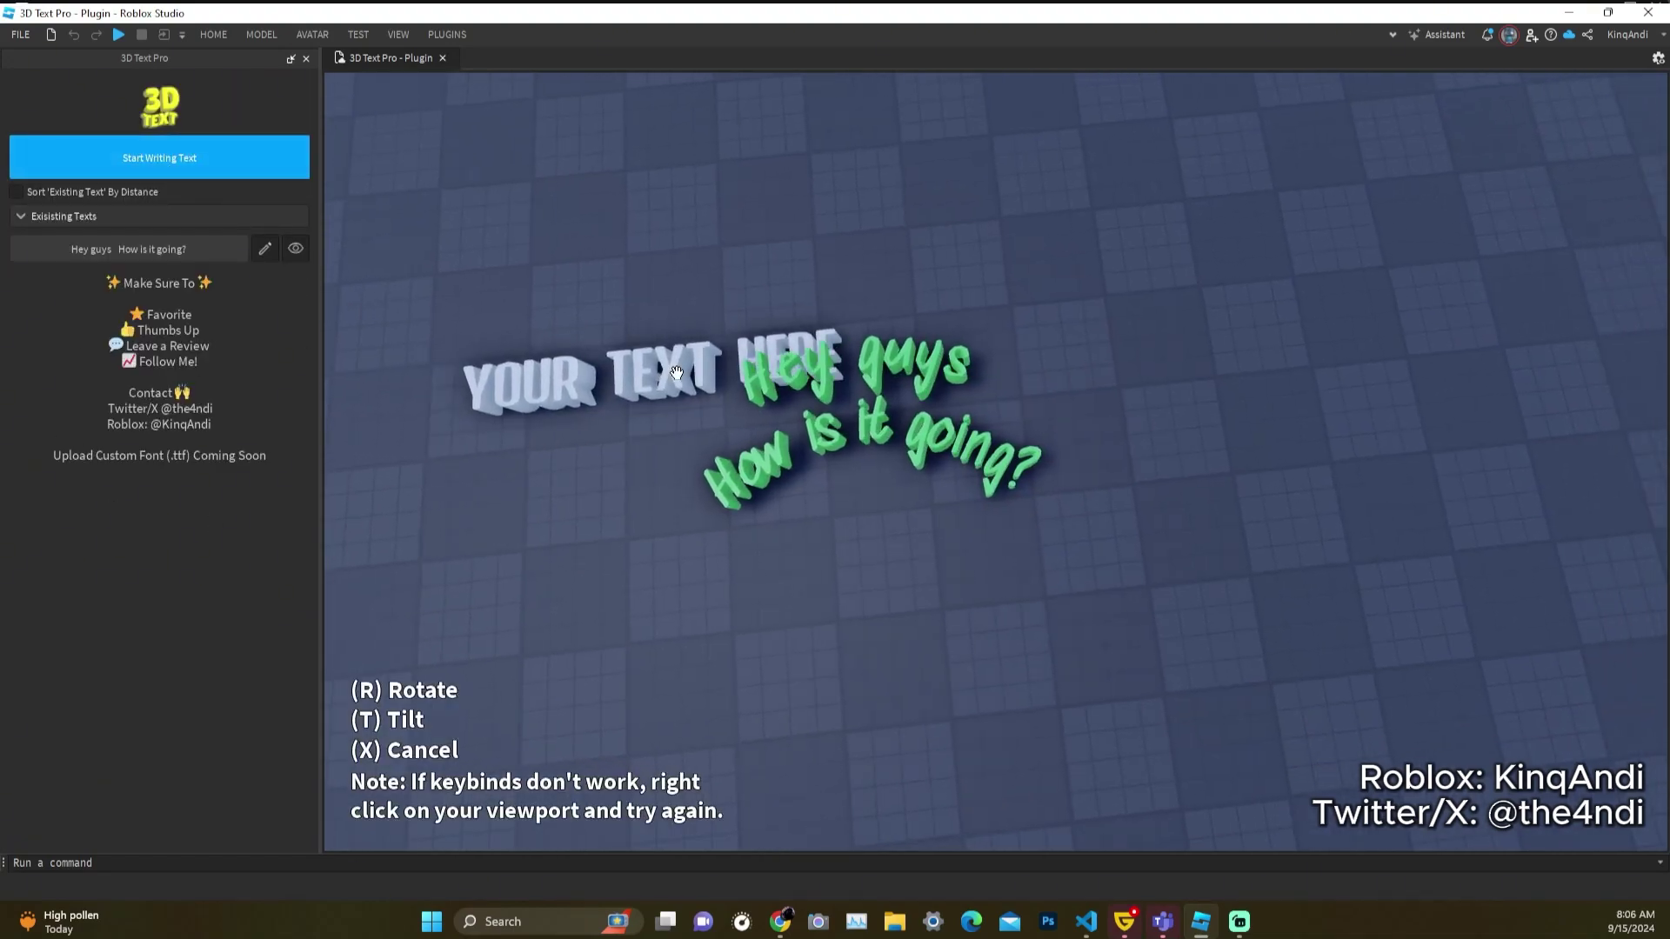
key("d")
left_click(1217, 384)
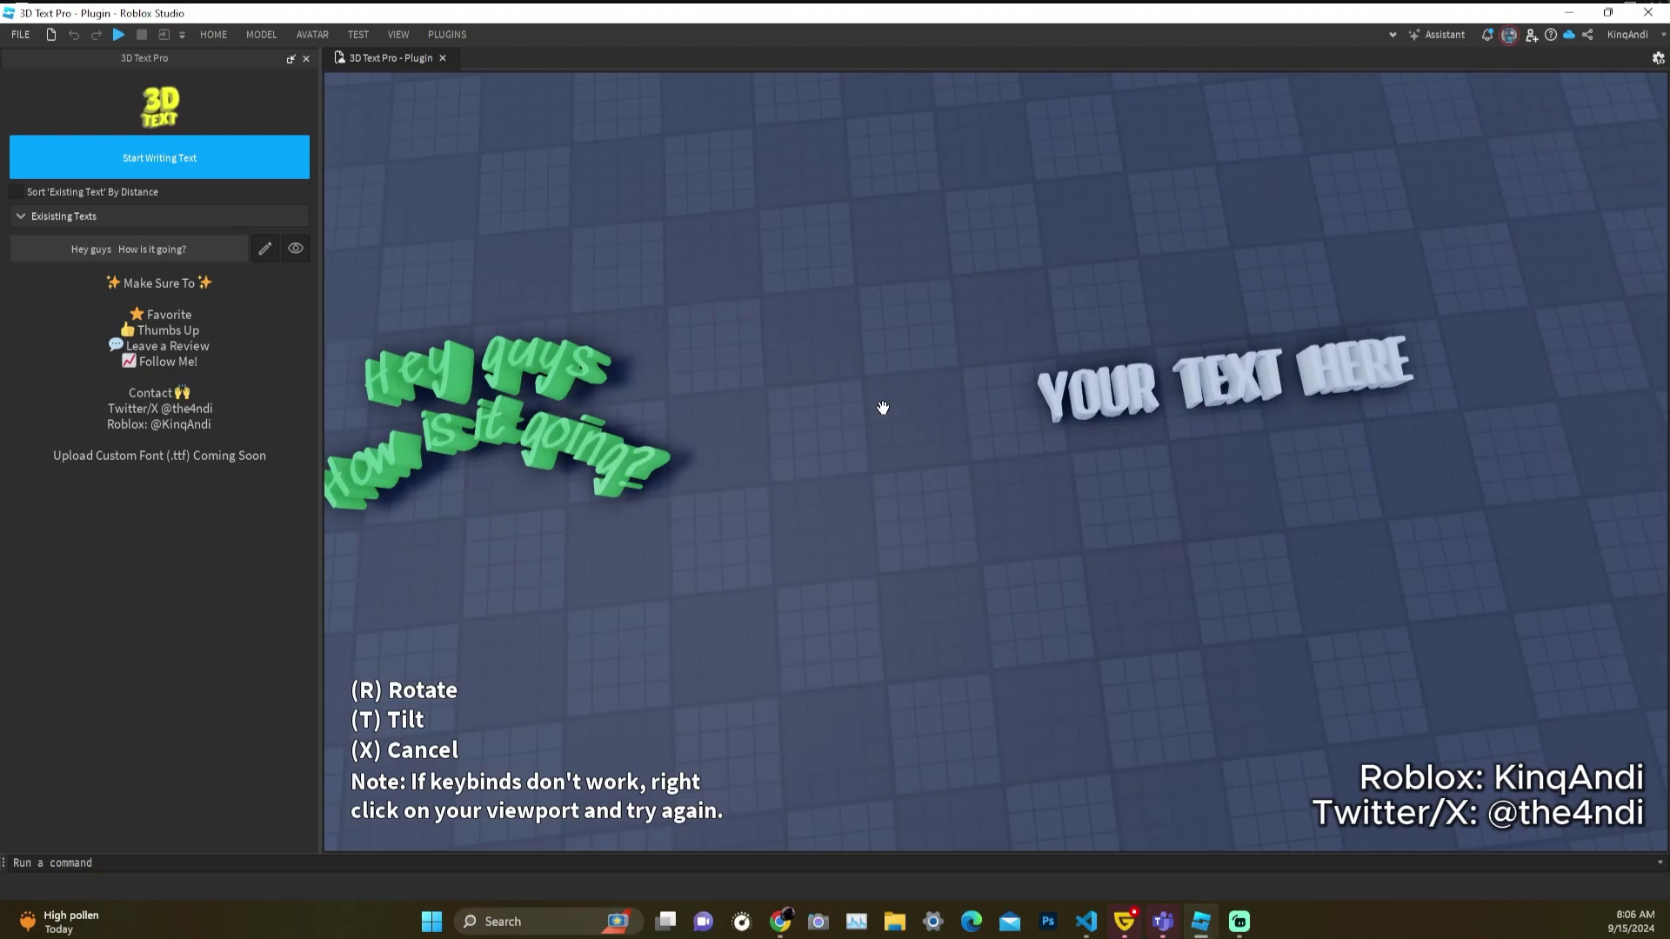
left_click(883, 408)
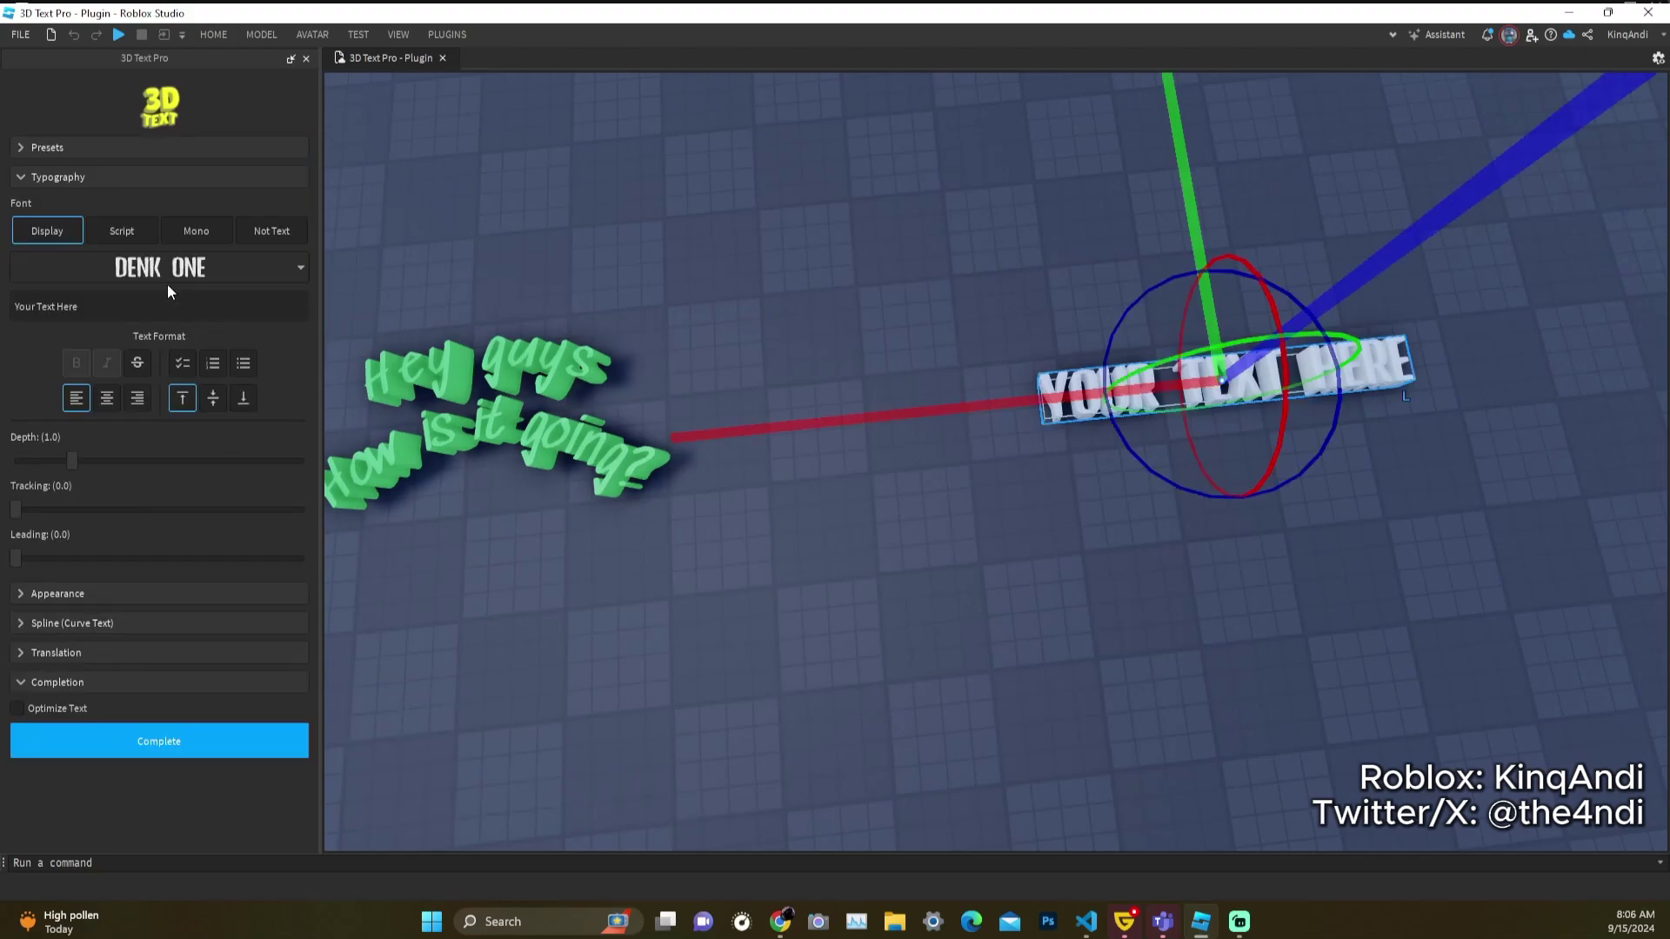
- Load the Green Arch preset onto the newly placed text and complete it
left_click(26, 147)
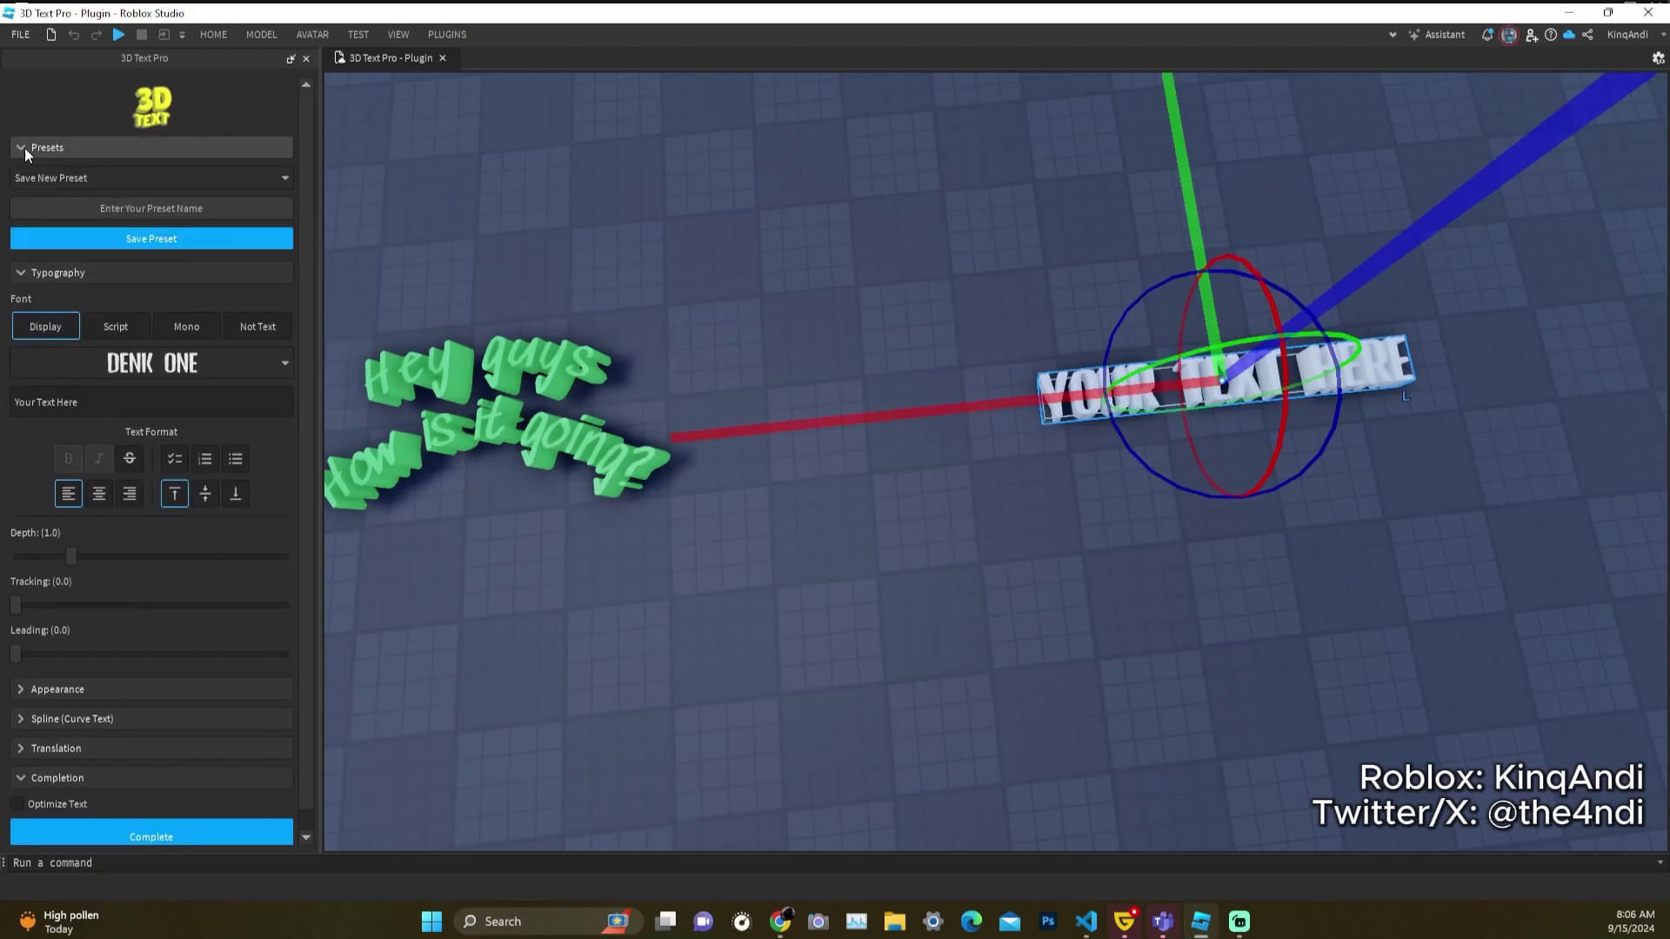
left_click(72, 176)
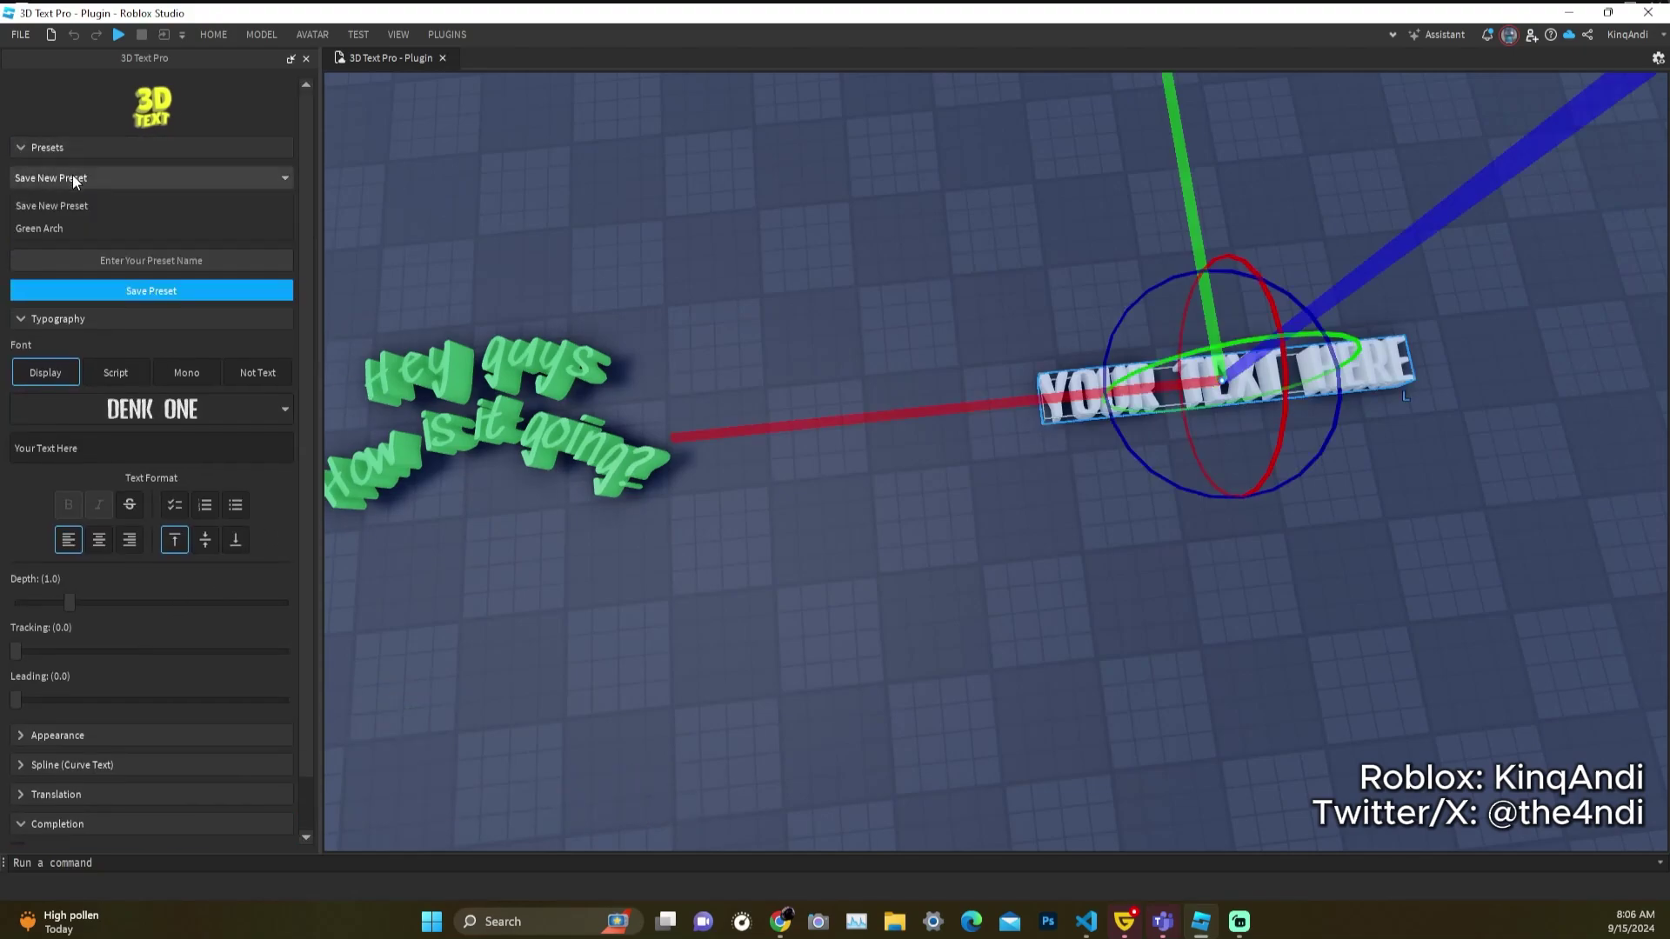
left_click(47, 230)
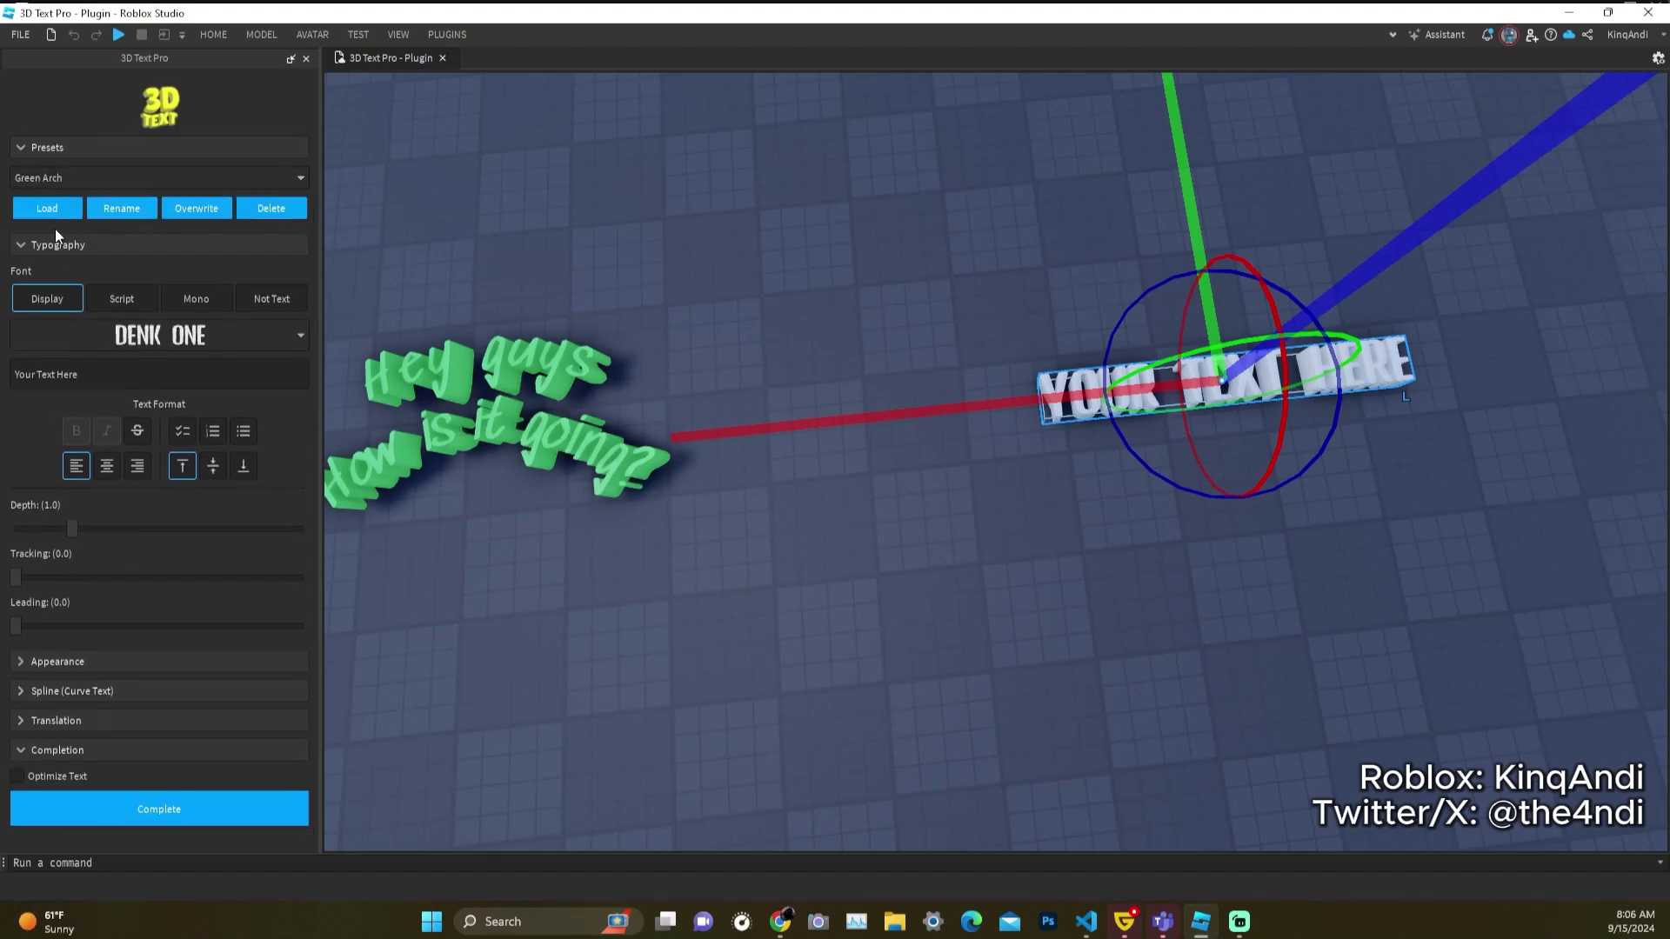
left_click(51, 208)
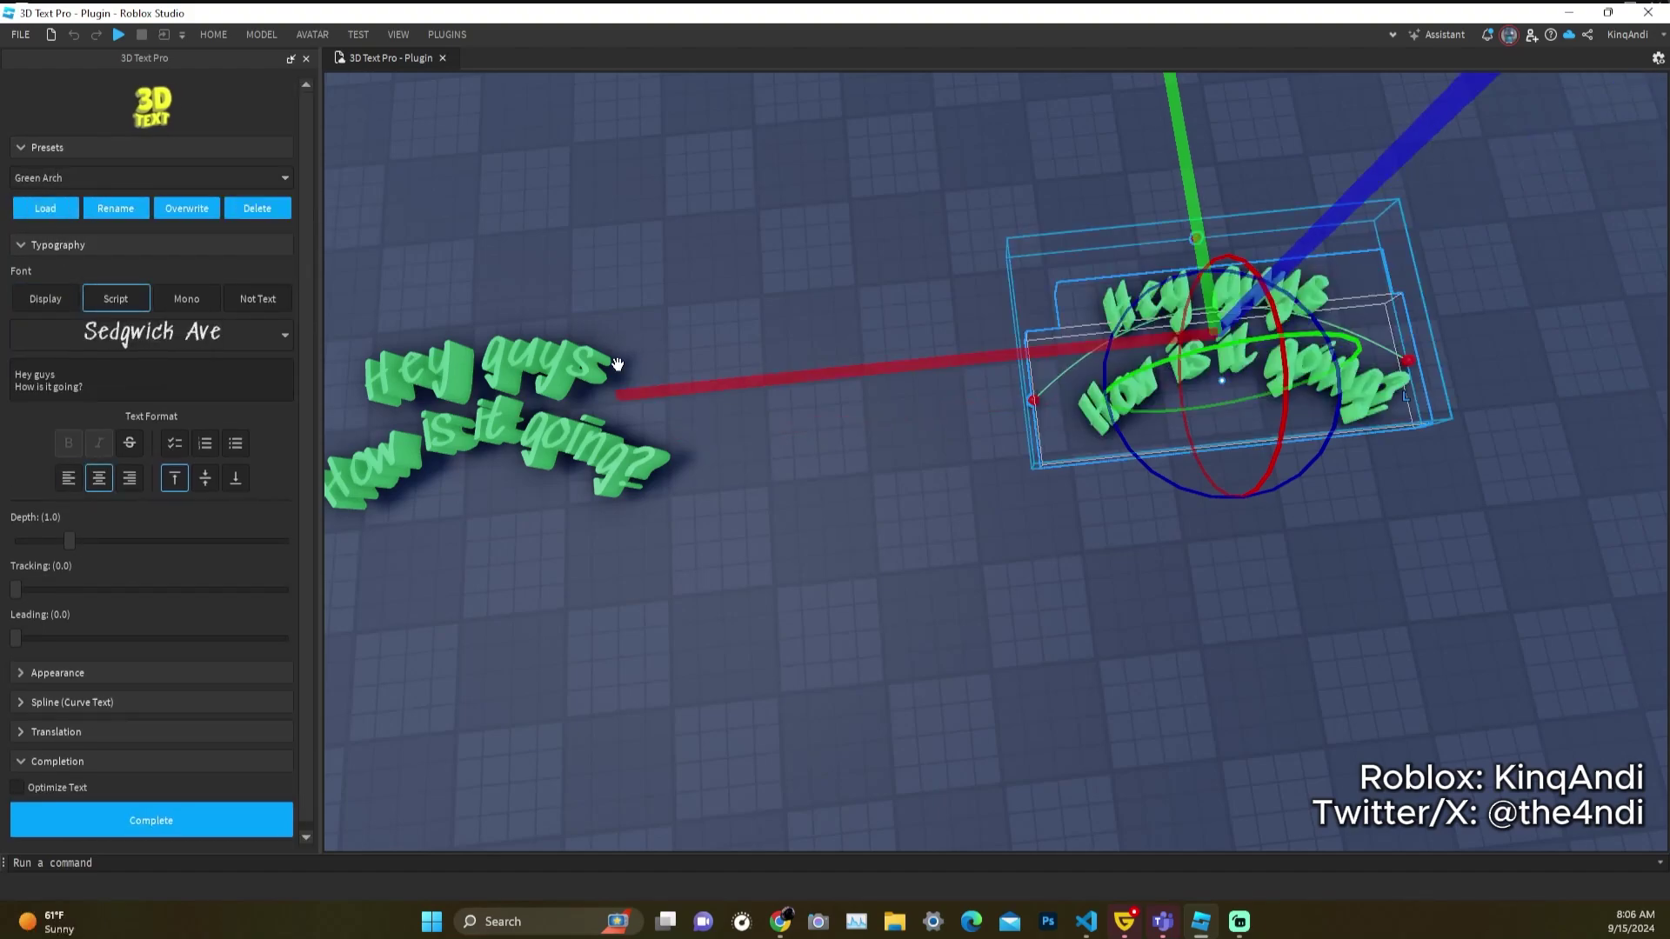
right_click_drag(617, 364, 417, 343)
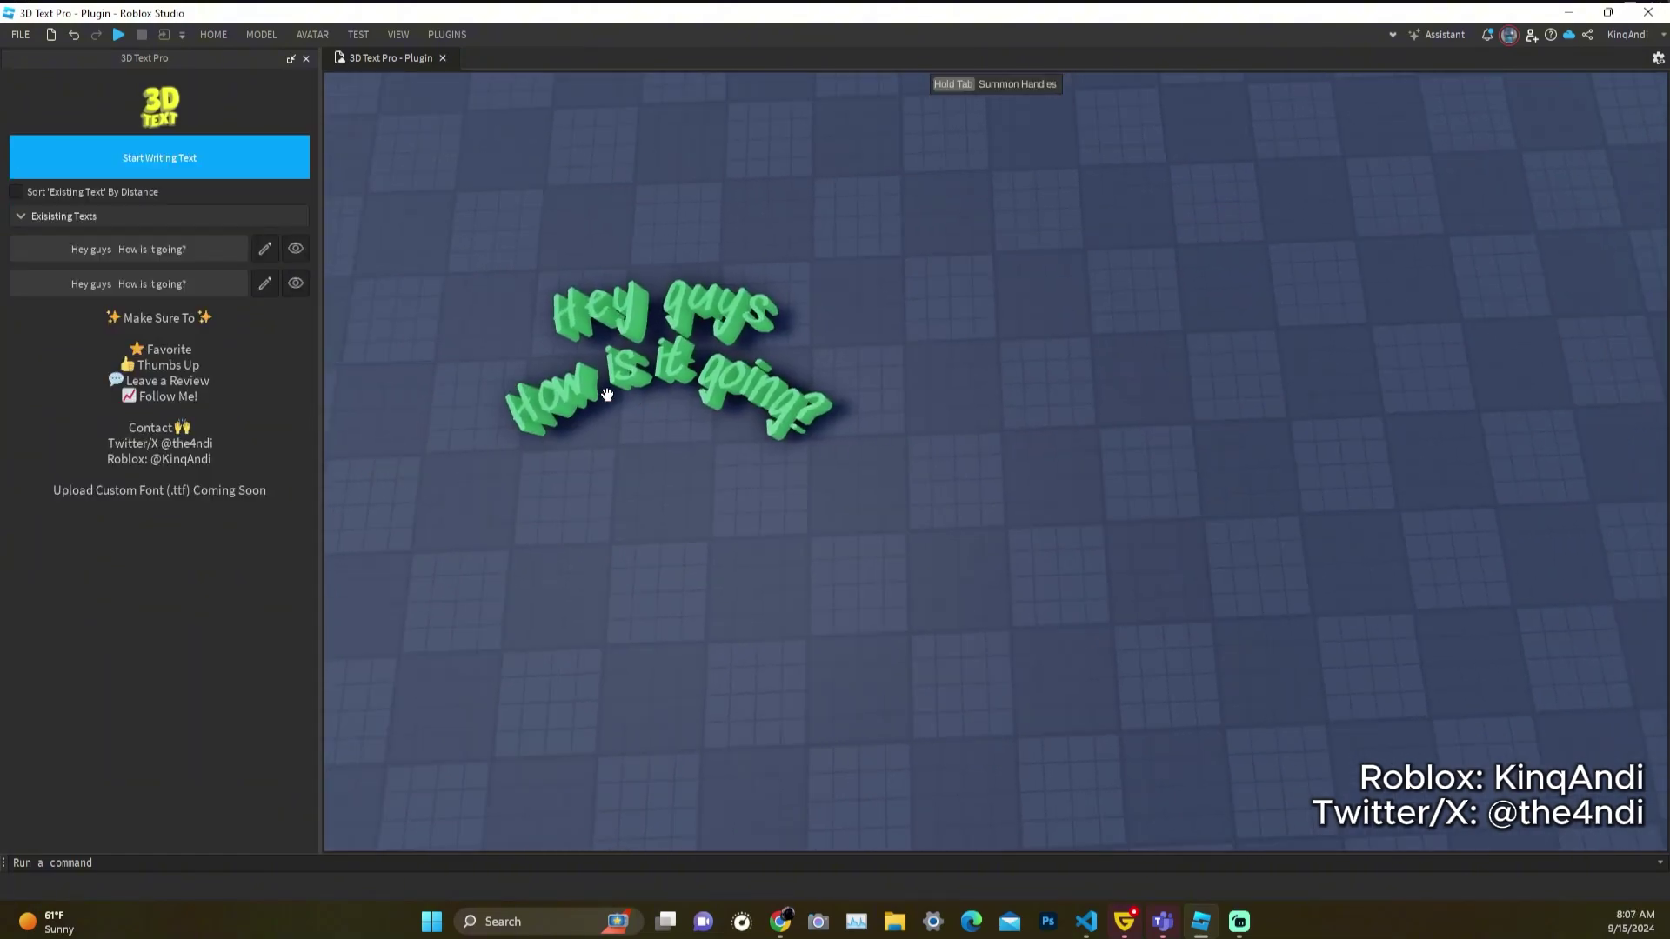
left_click(607, 395)
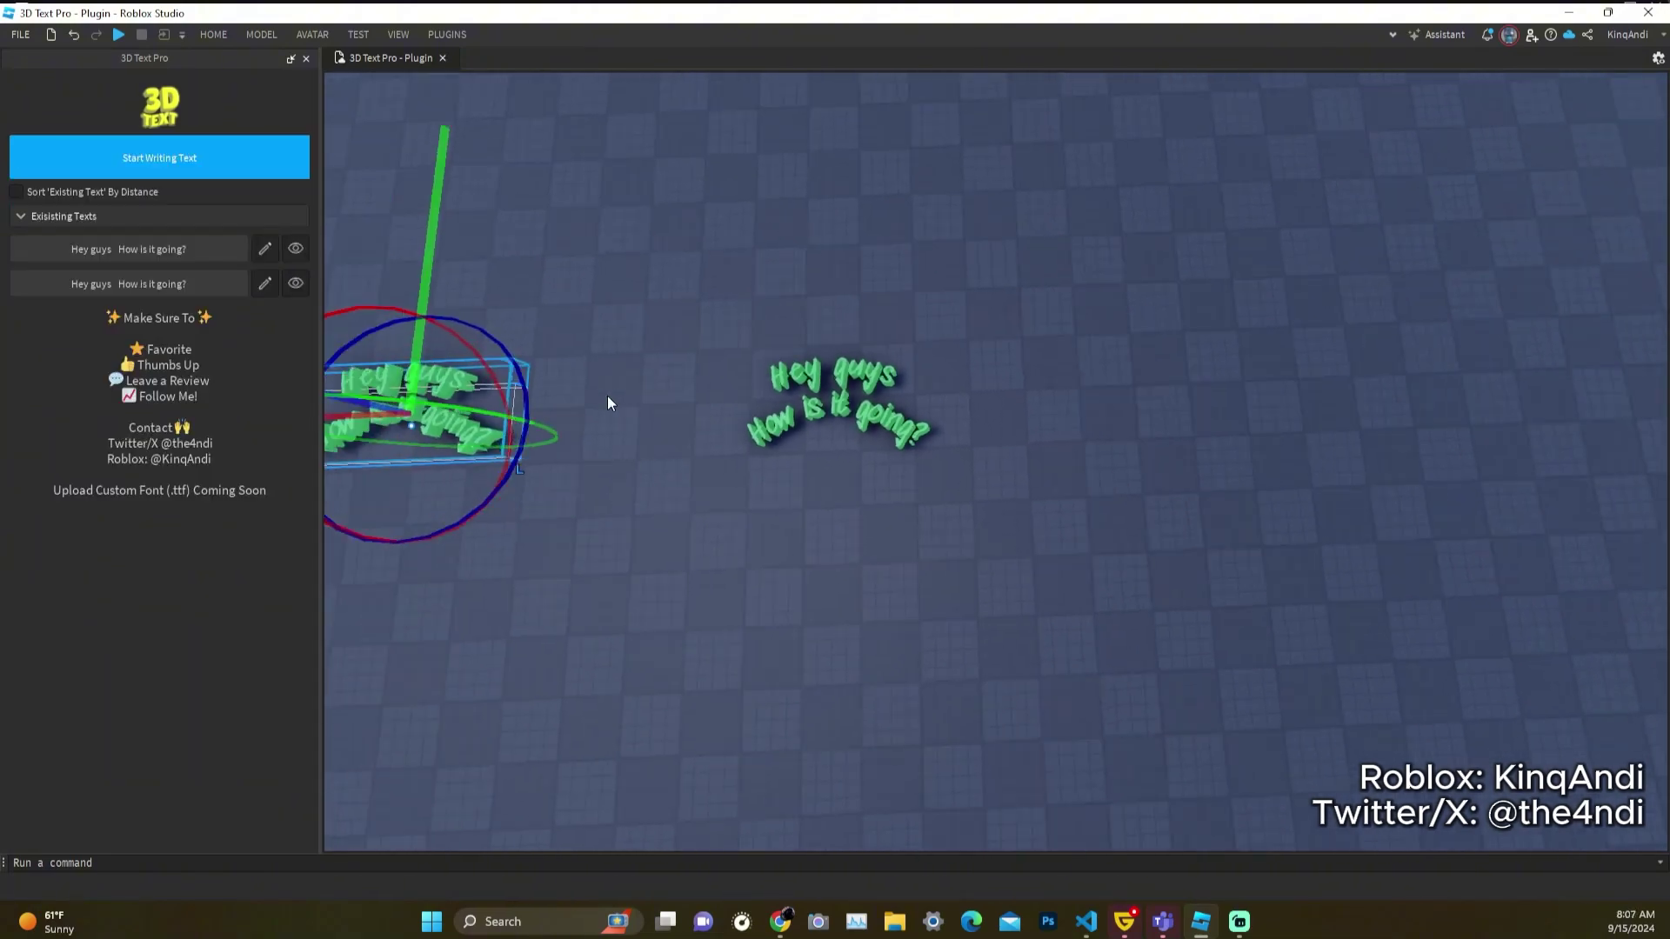
right_click_drag(608, 395, 702, 413)
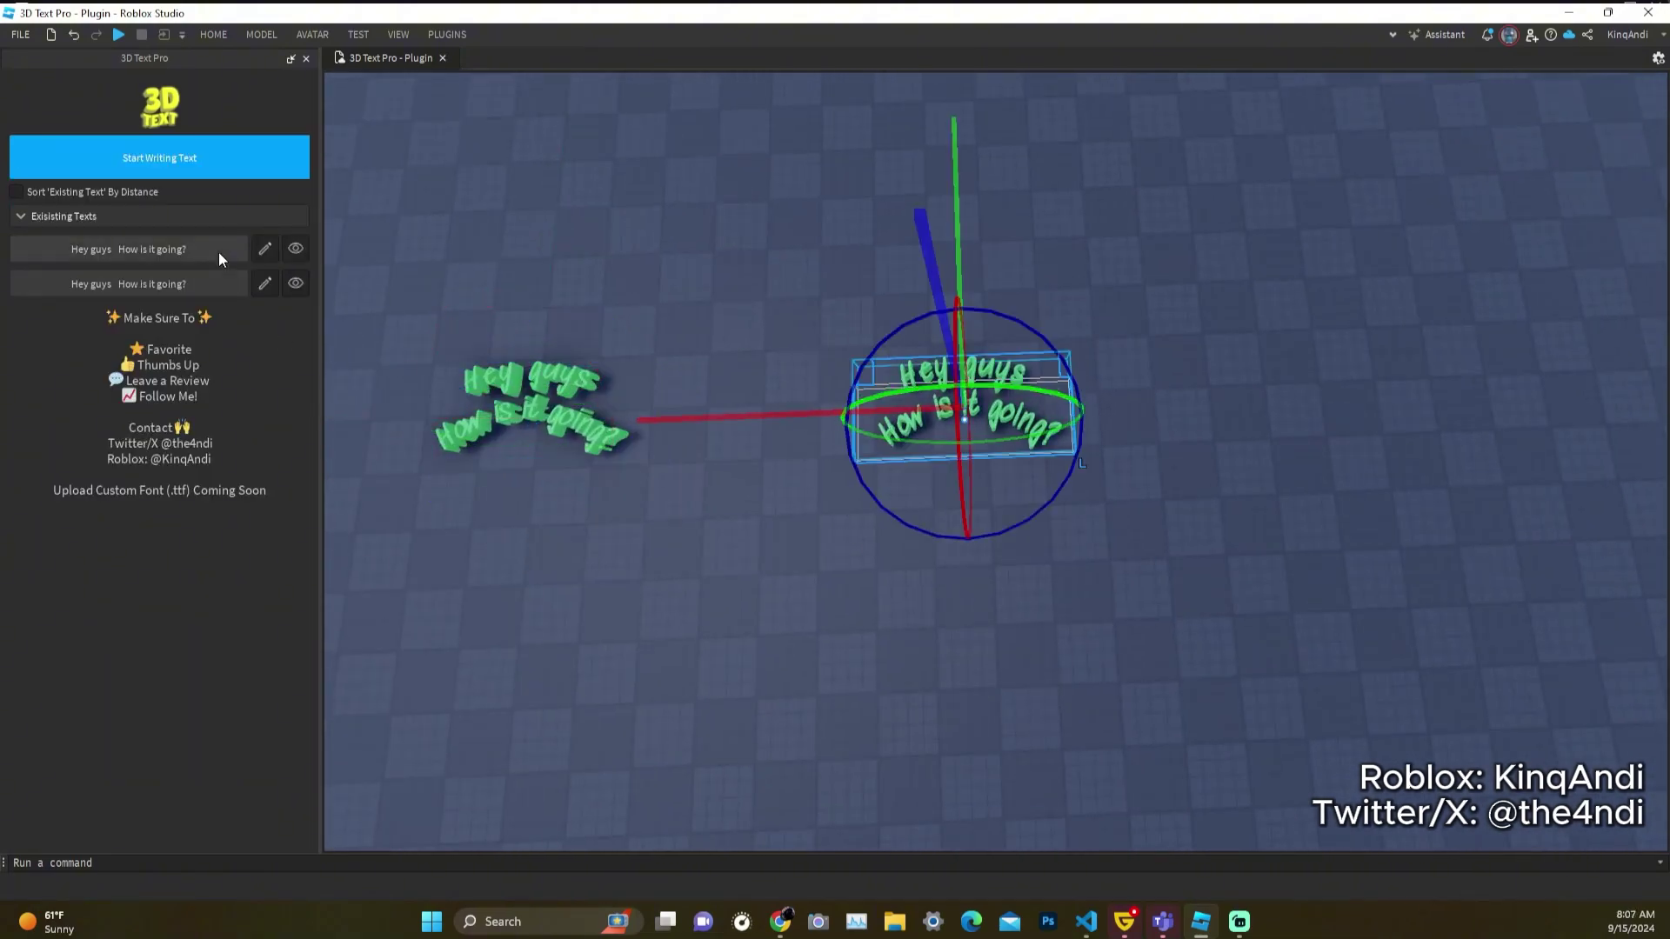
- Delete one of the two identical arched texts and focus the view on the remaining one
left_click(178, 160)
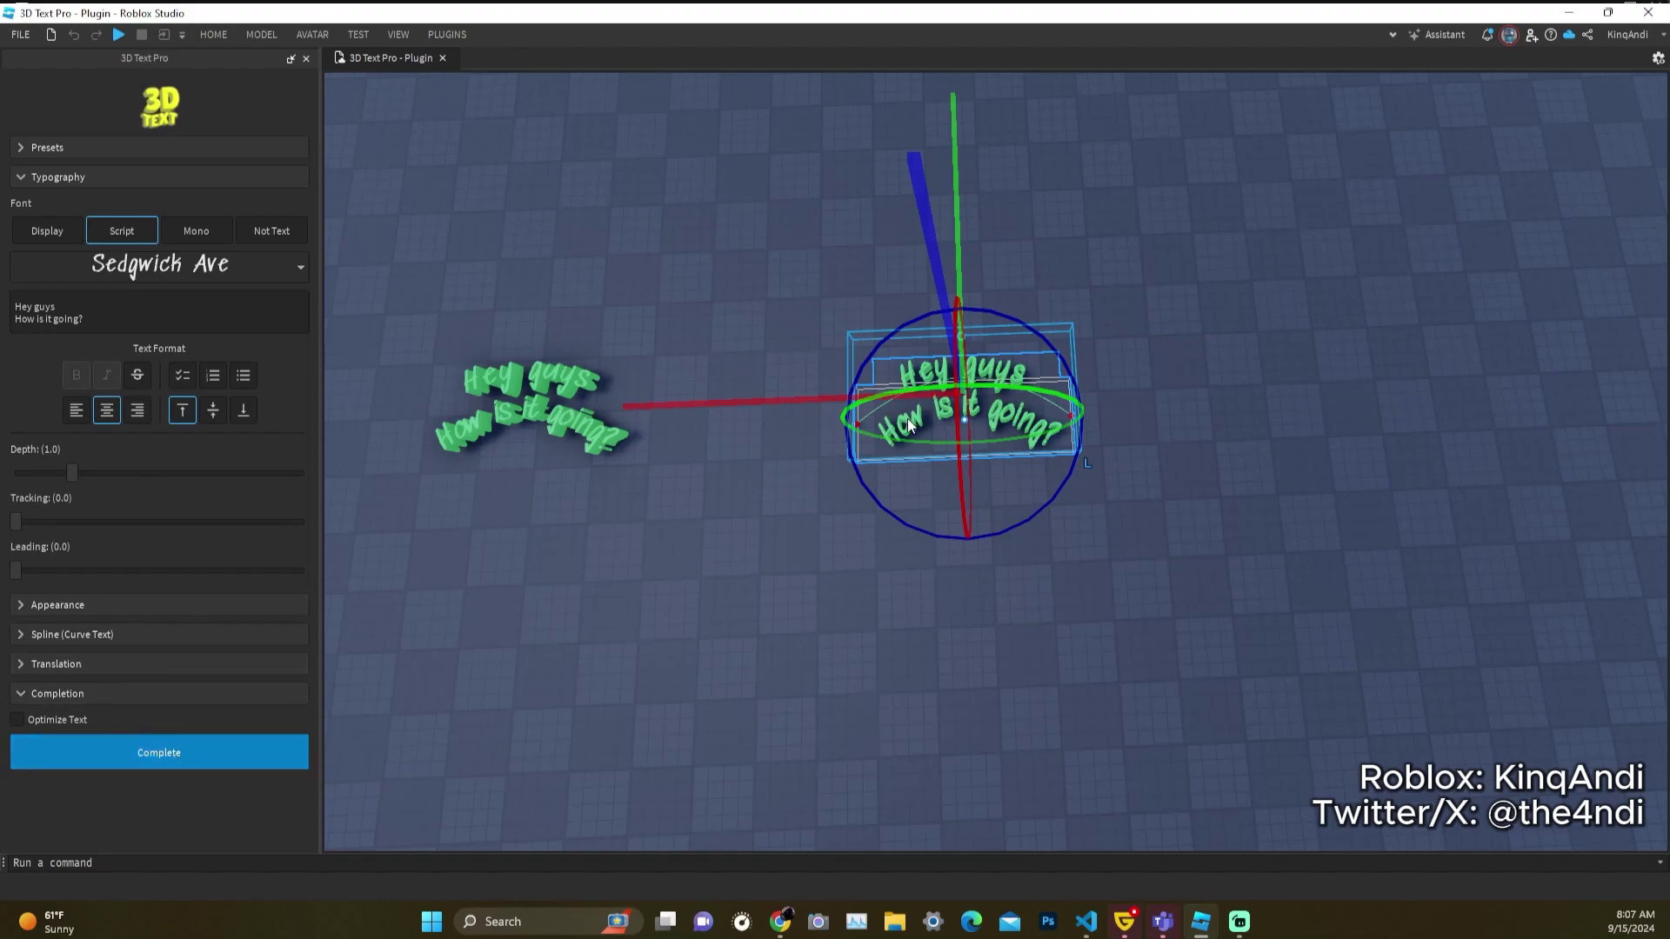
key("Delete")
right_click_drag(928, 373, 733, 380)
left_click(739, 174)
key("f")
right_click_drag(739, 174, 896, 394)
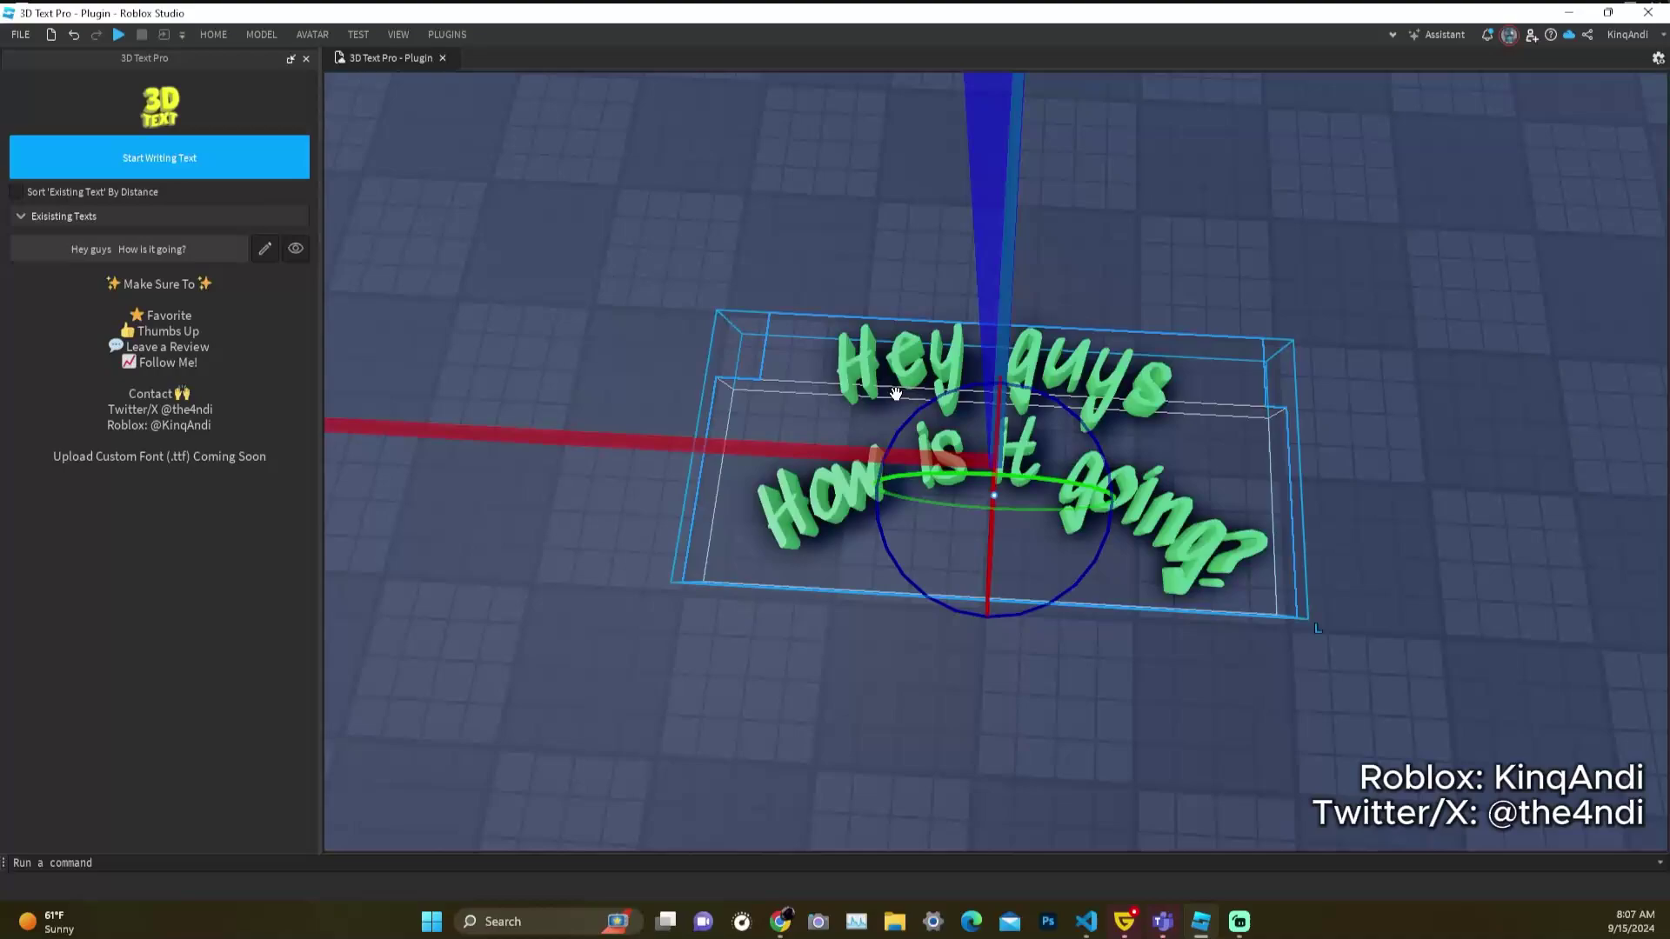
- Open the remaining arched text for editing and expand its Translation settings
left_click(264, 249)
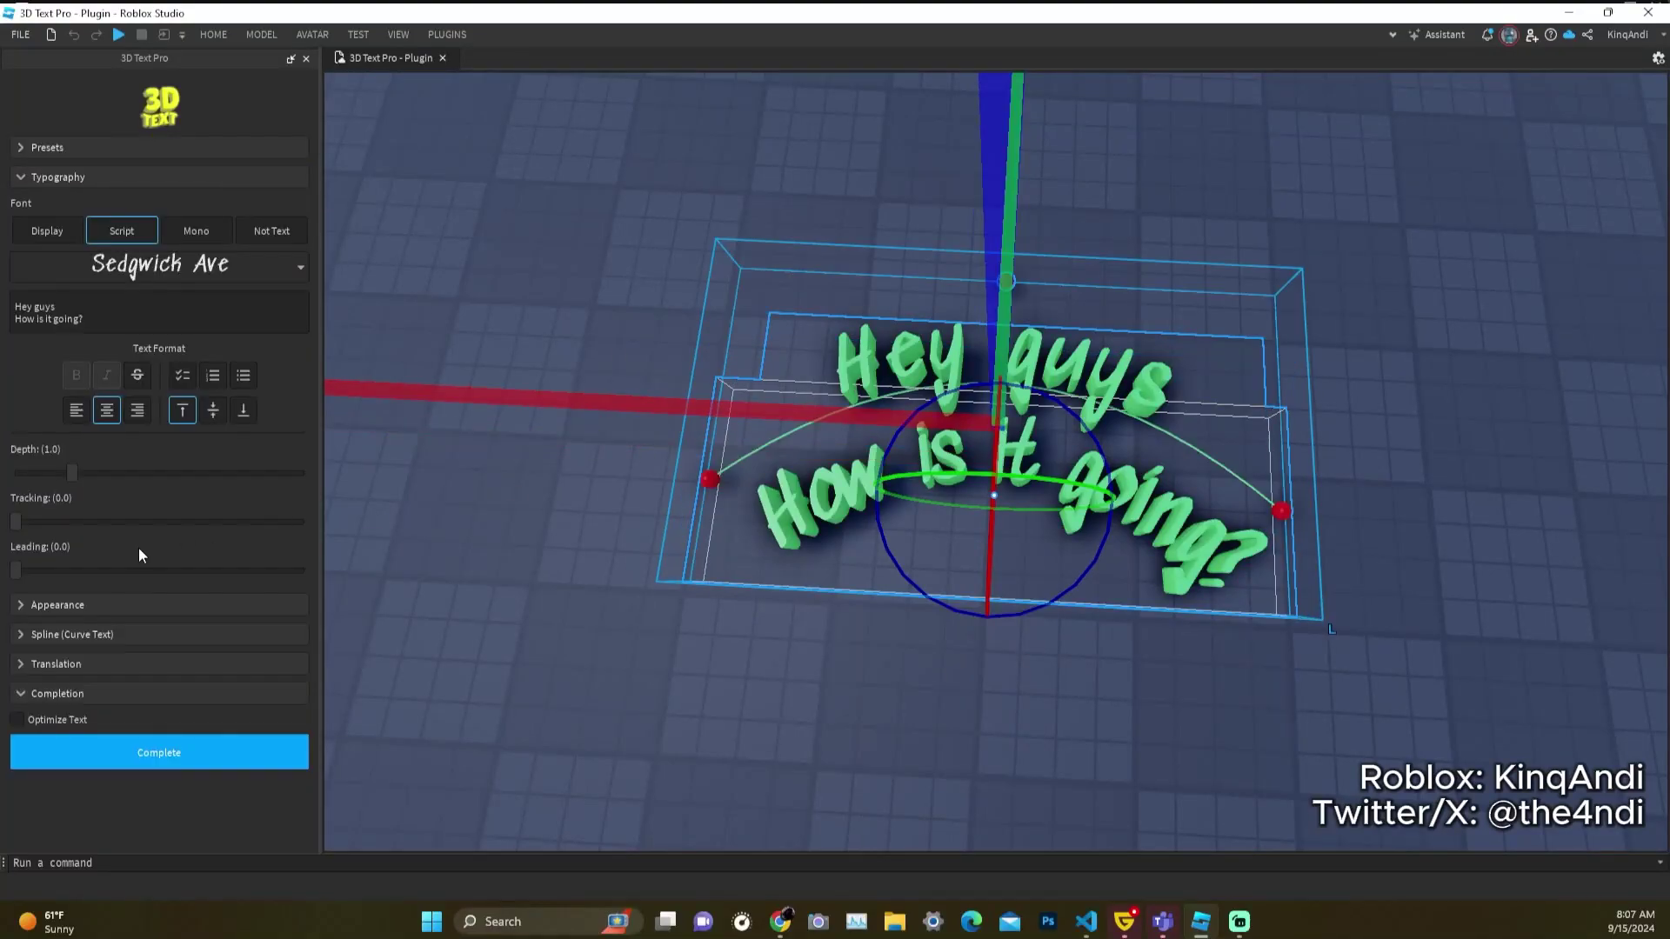
left_click(91, 665)
scroll(100, 628, "down", 2)
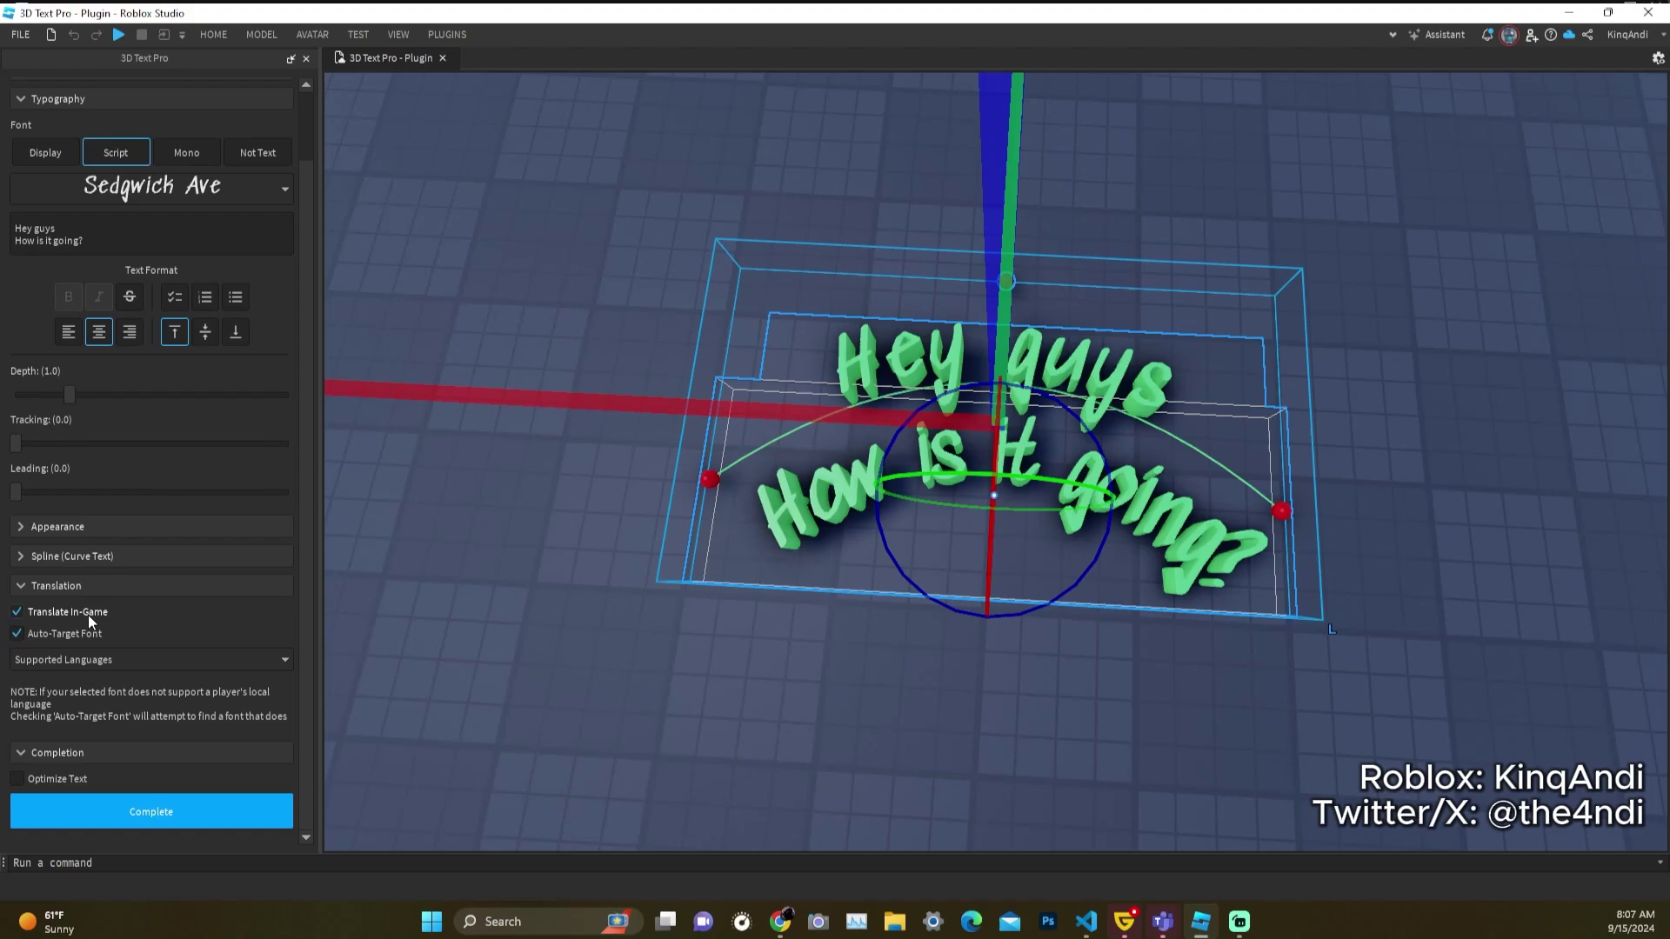
- Examine the list of supported languages for in-game translation of the text
left_click(97, 659)
left_click_drag(290, 701, 294, 802)
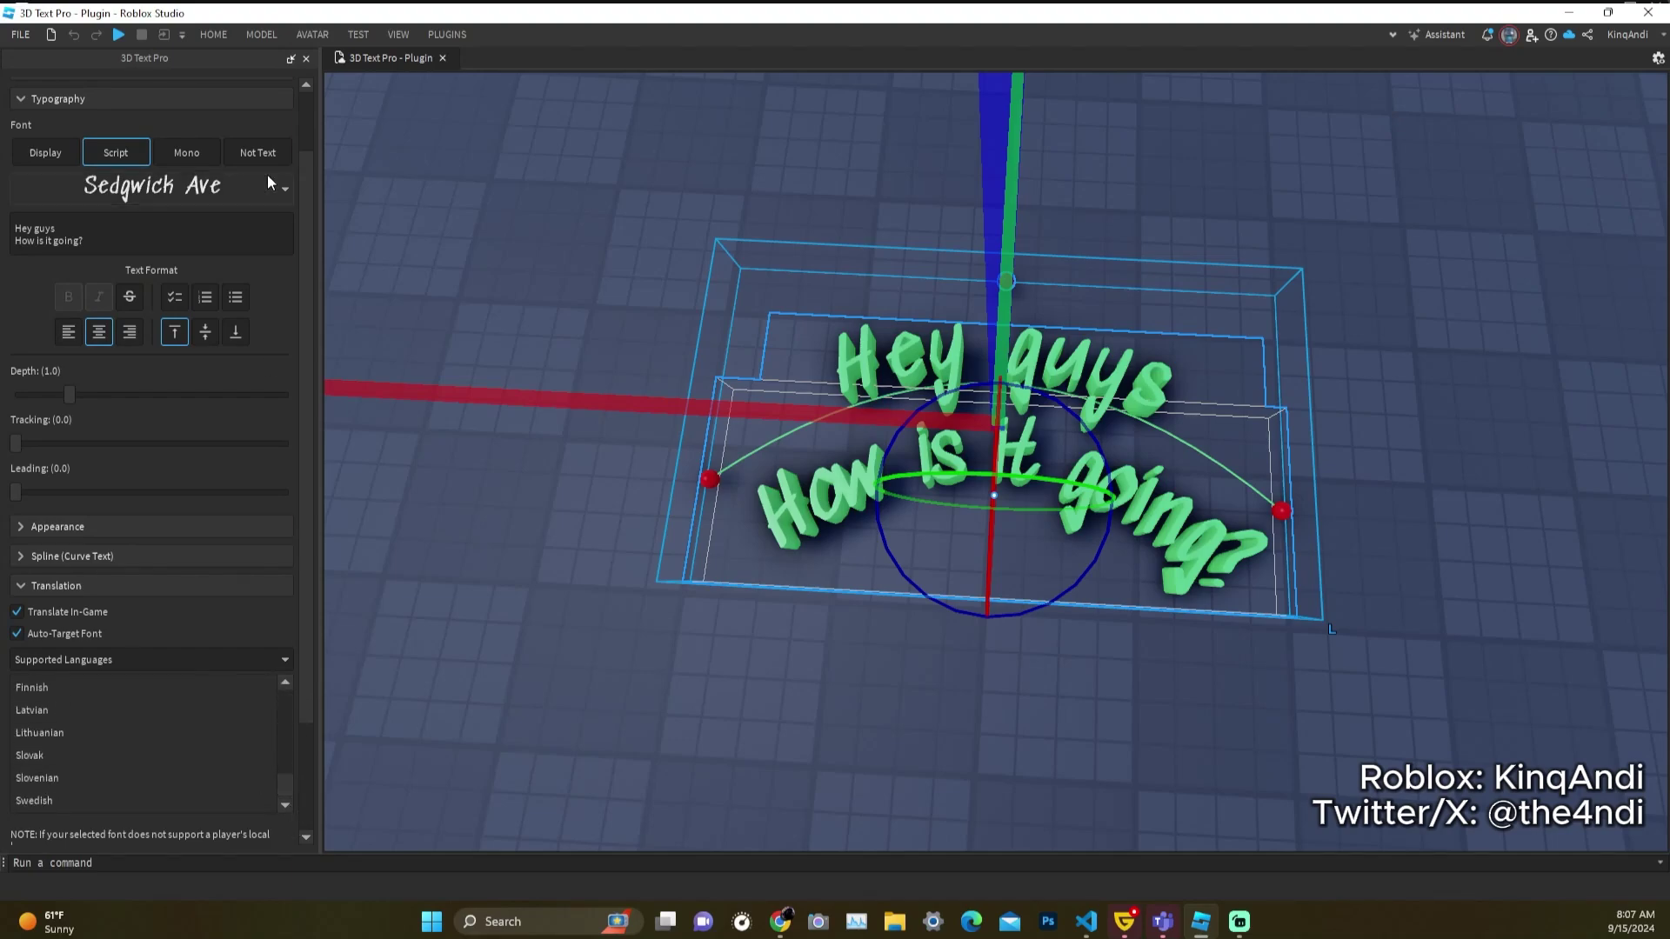
left_click(104, 659)
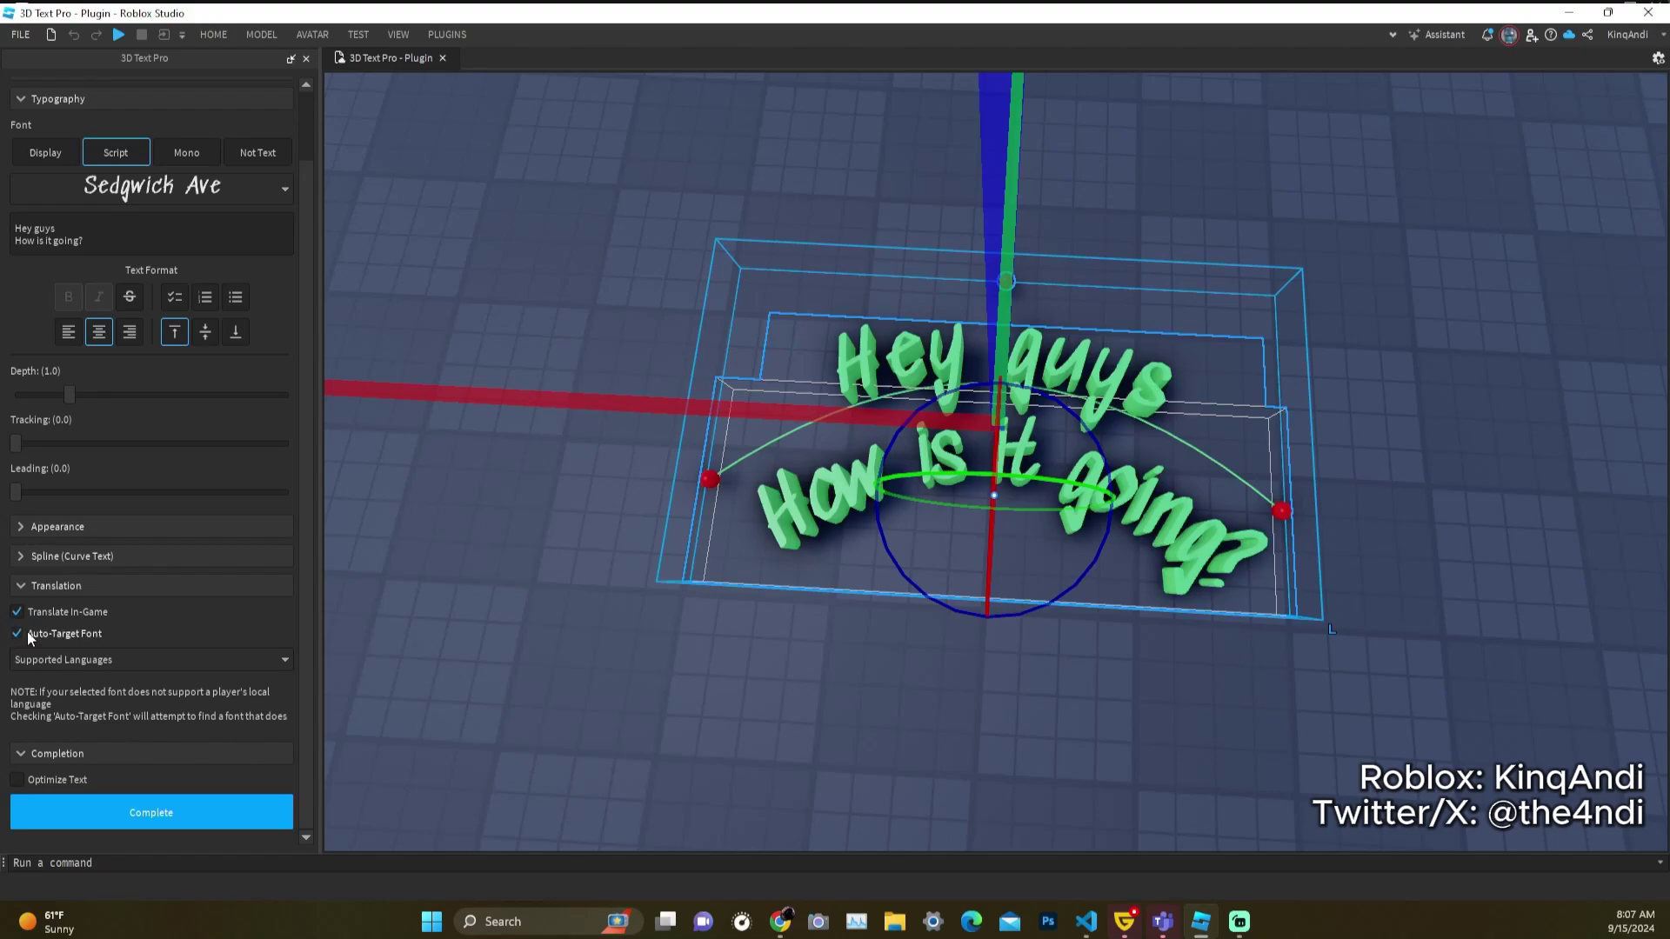
left_click(68, 658)
left_click(73, 663)
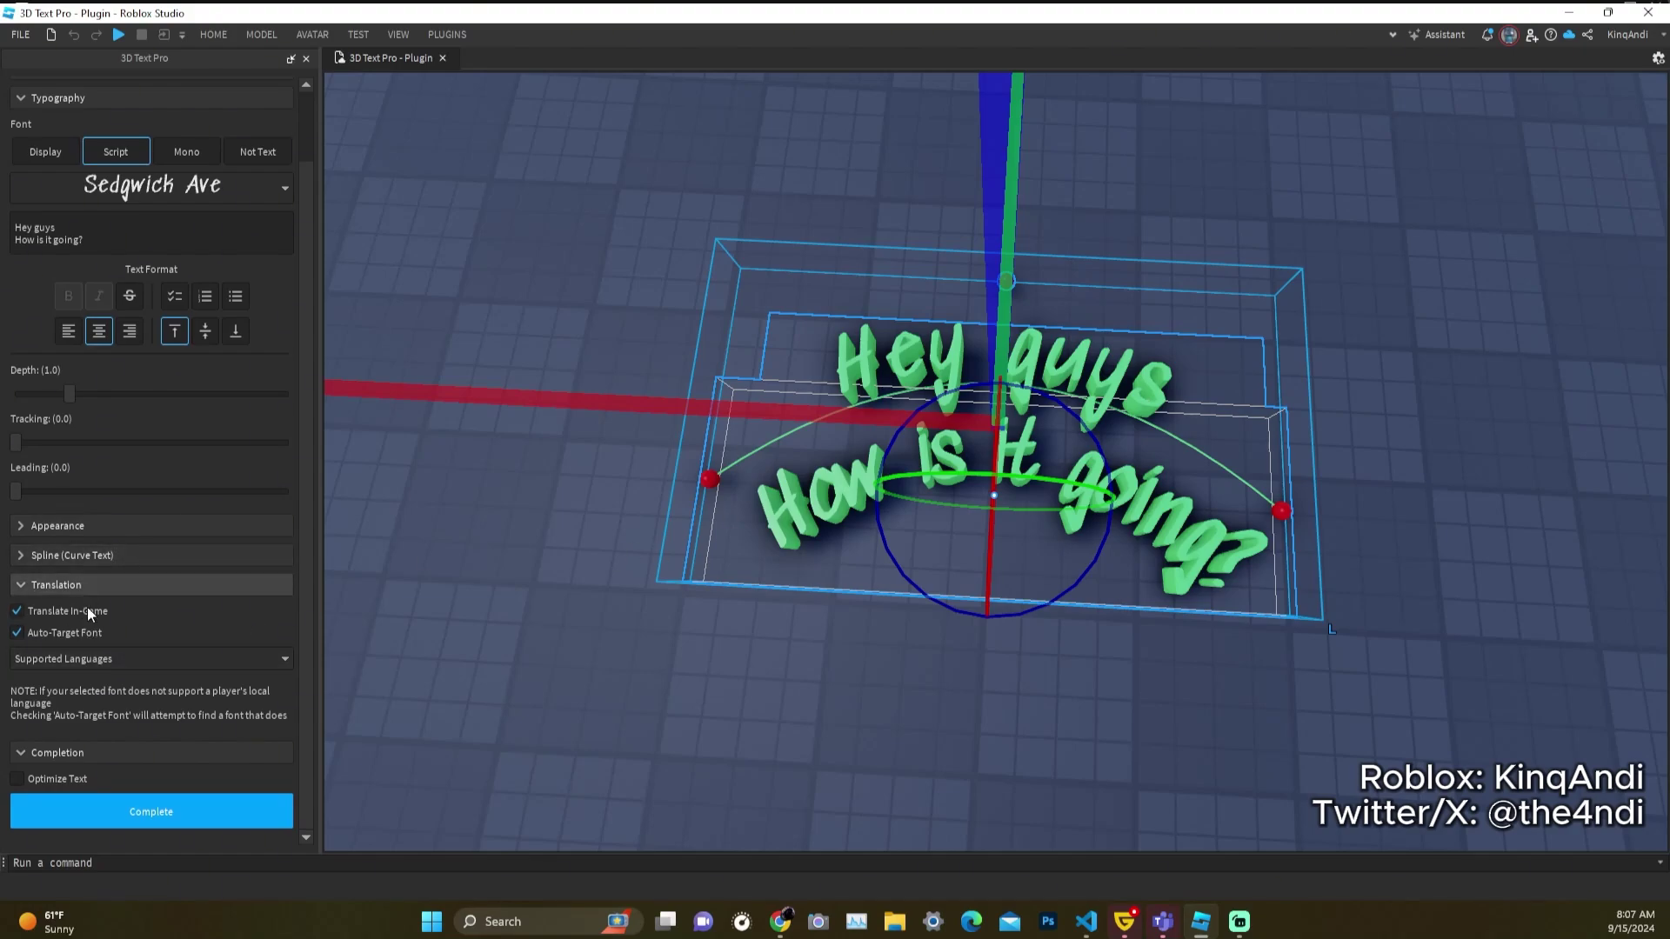
- Enable Optimize Text and change the font to Luckiest Guy from the Display category
left_click(40, 777)
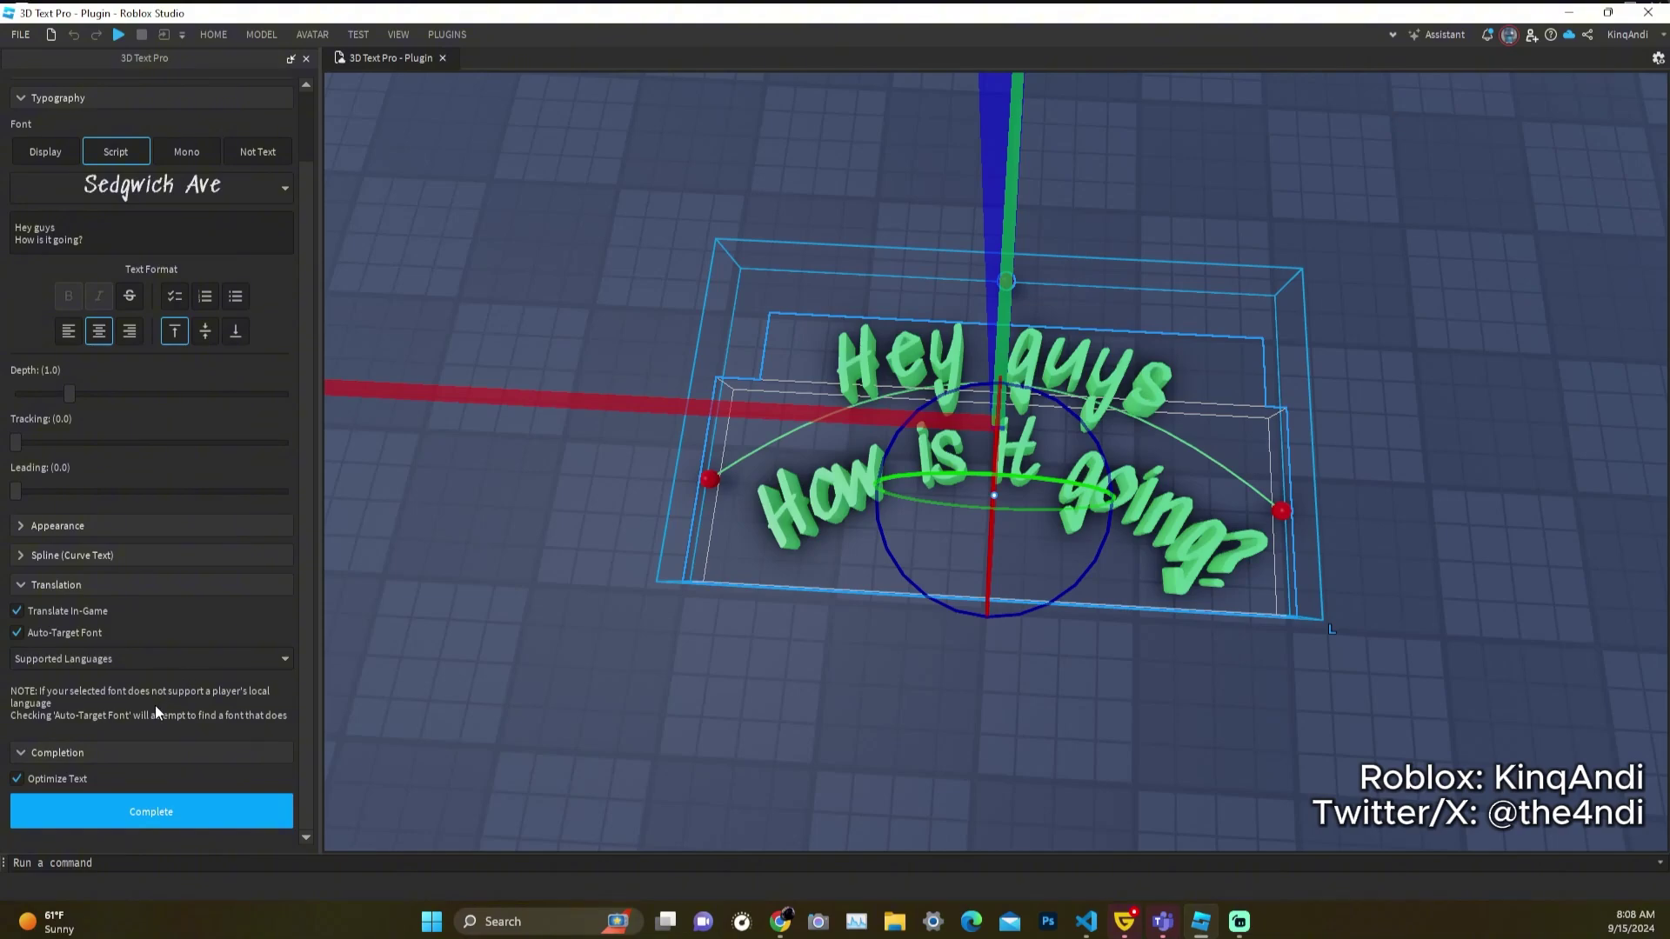
scroll(144, 710, "up", 2)
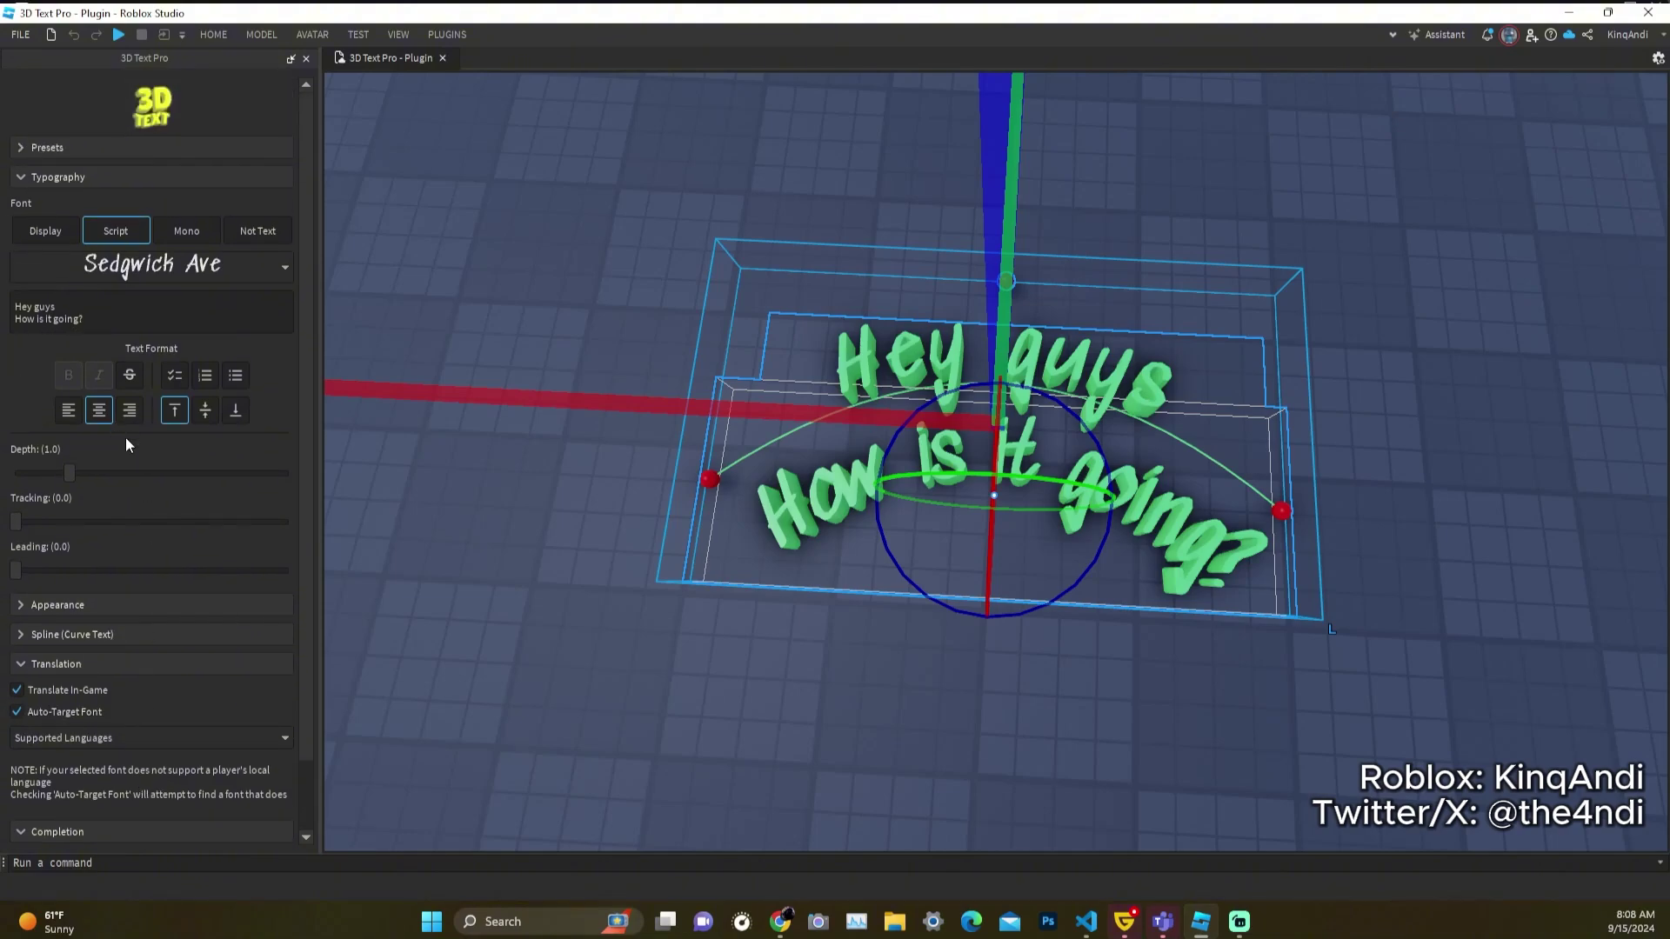
left_click(264, 228)
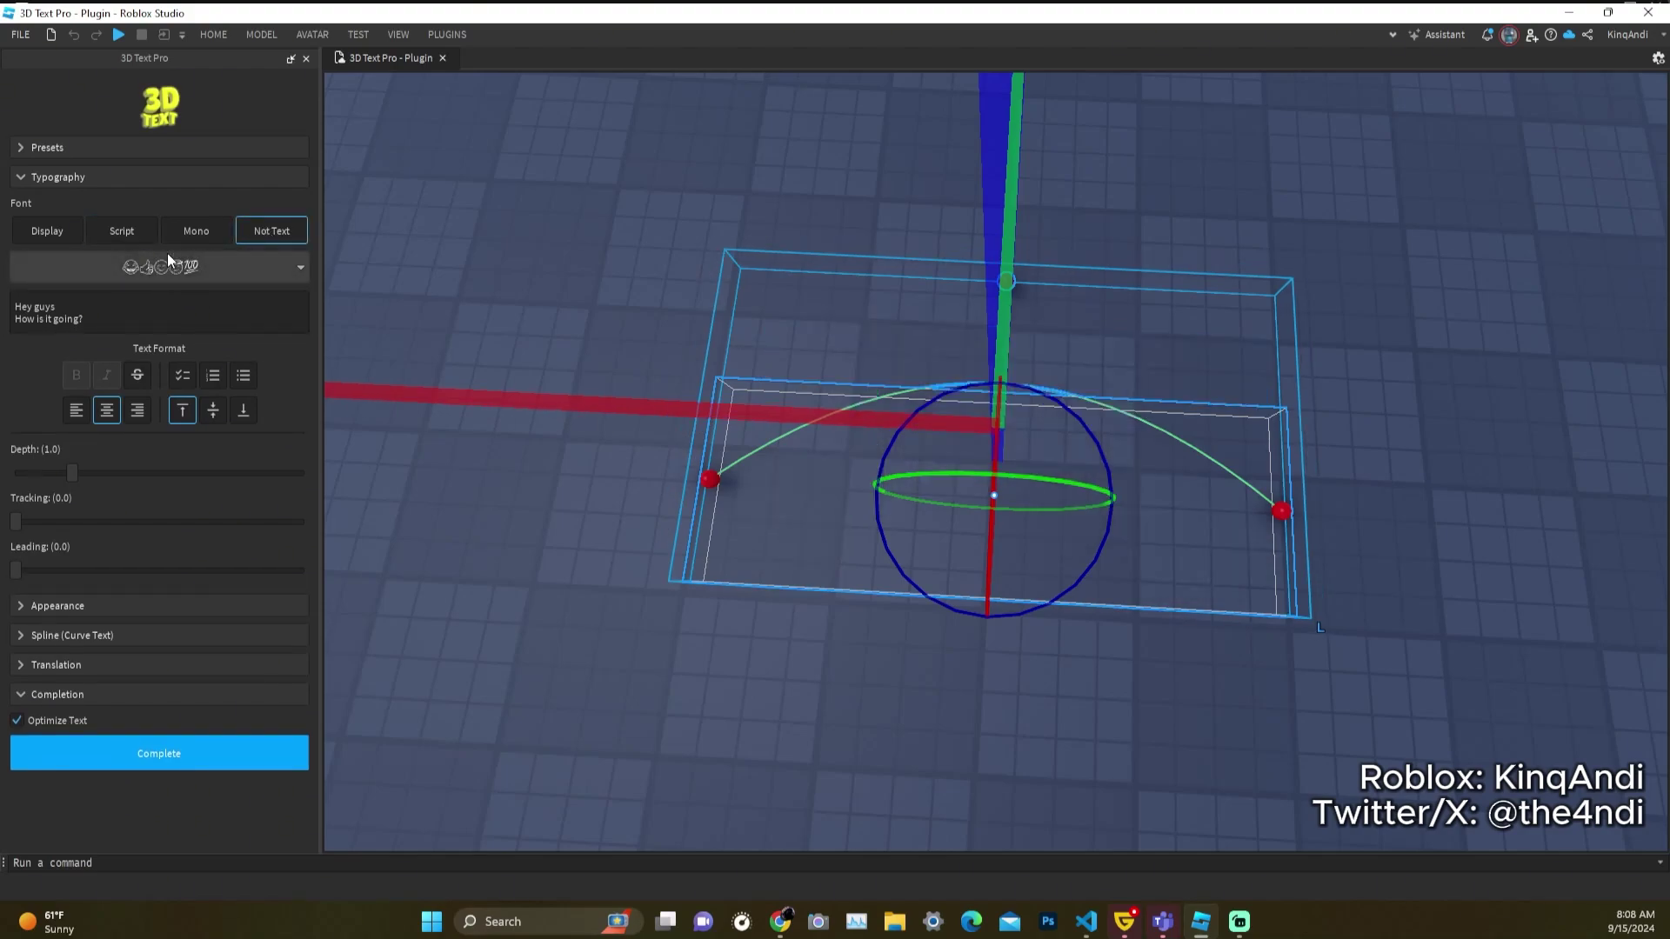
left_click(121, 232)
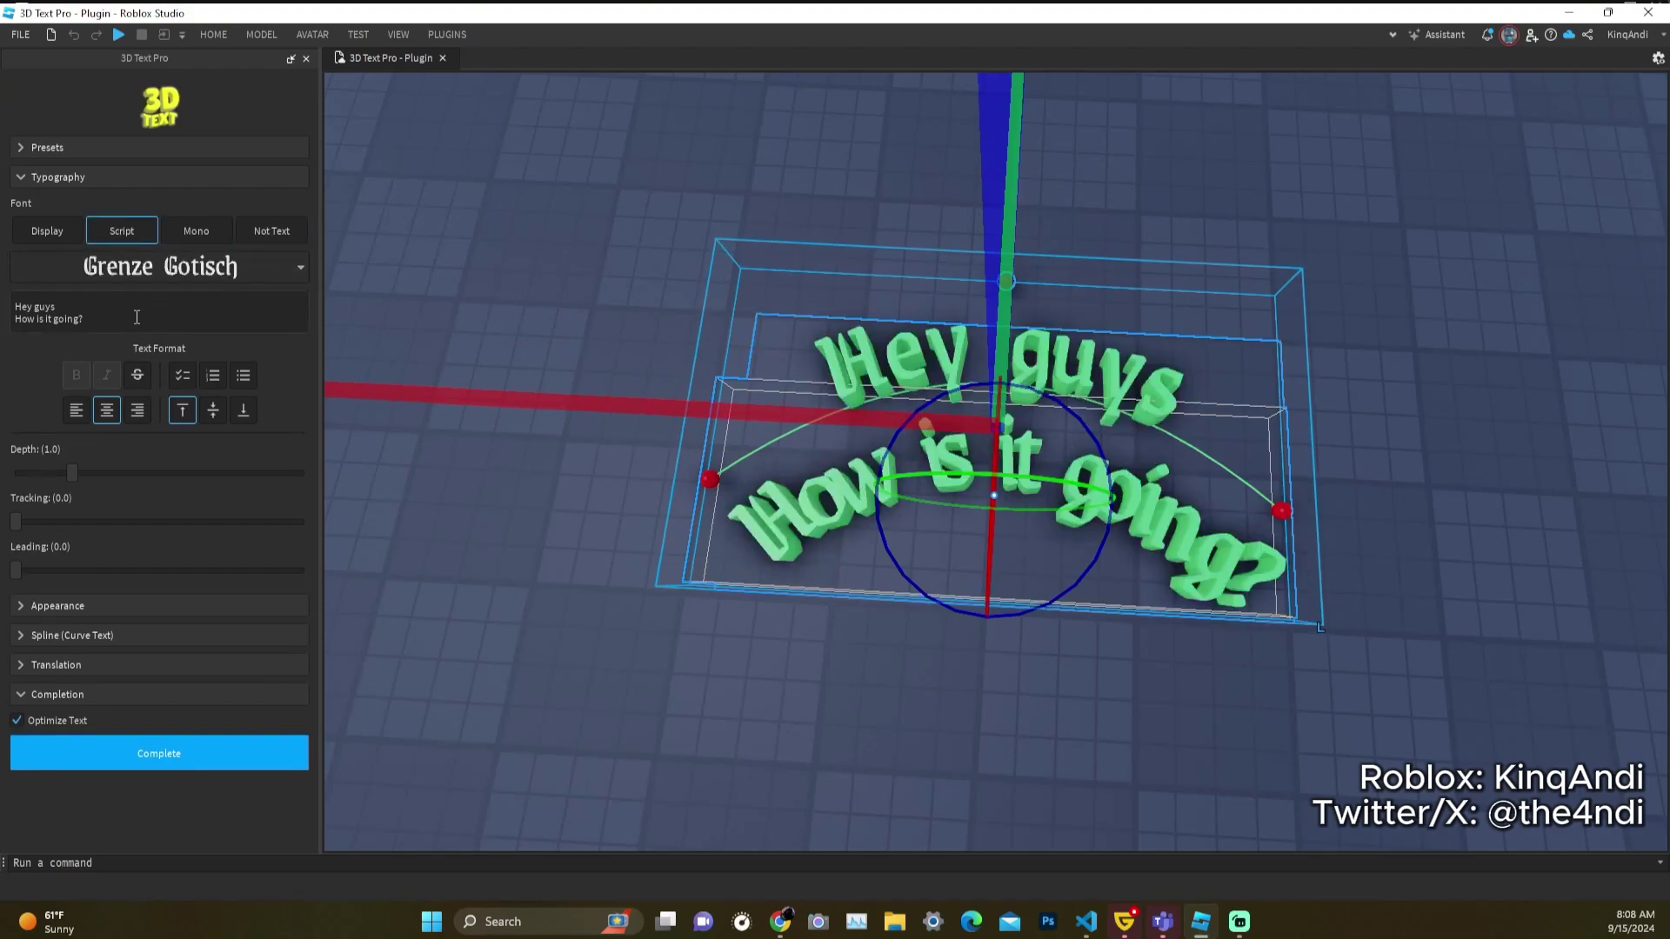
left_click(61, 228)
left_click(158, 267)
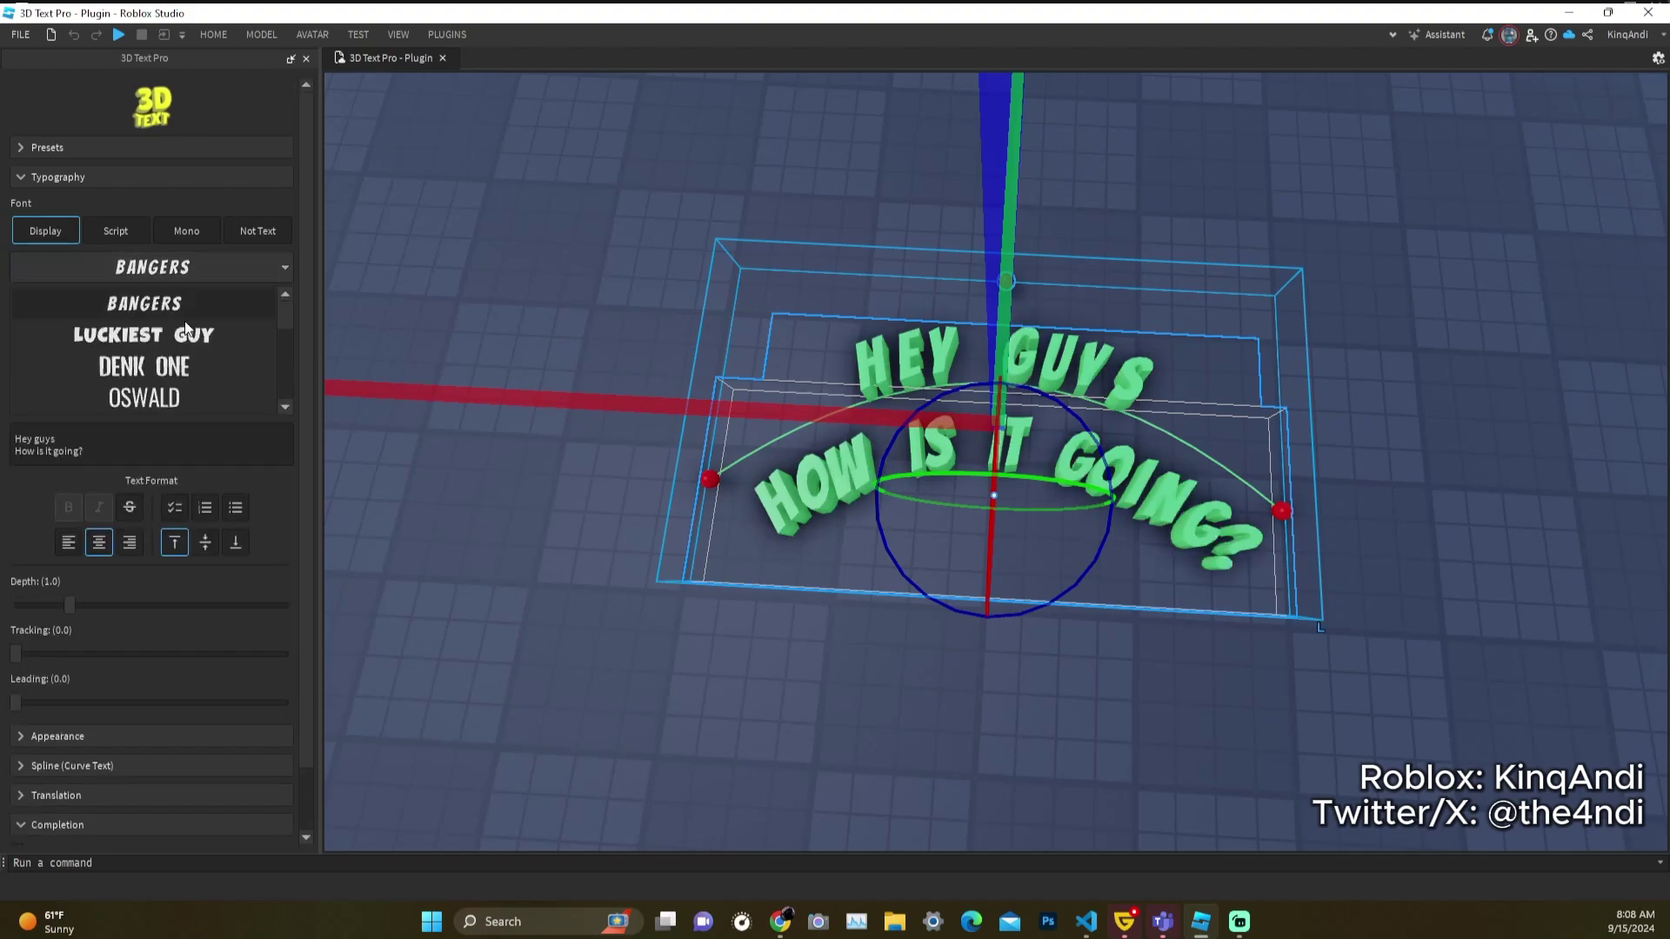
left_click(150, 357)
- Append an eyes emoji to the second line of the text and a soccer ball emoji to the first line
left_click(108, 305)
left_click(108, 323)
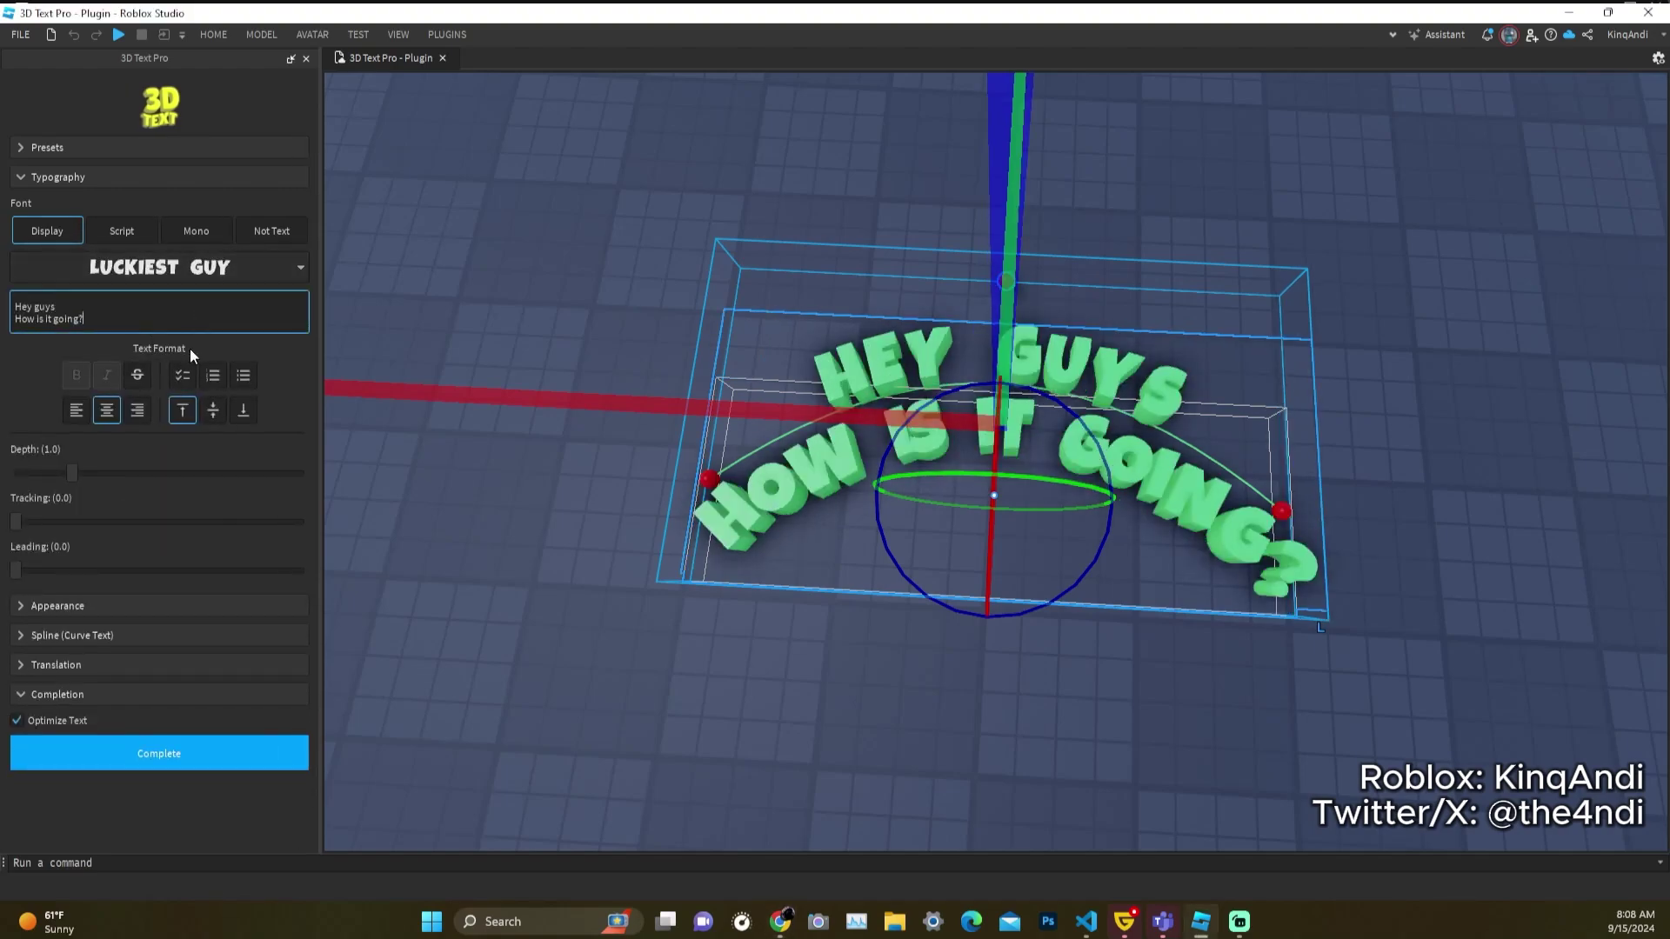
type("👀")
right_click_drag(1226, 550, 1229, 551)
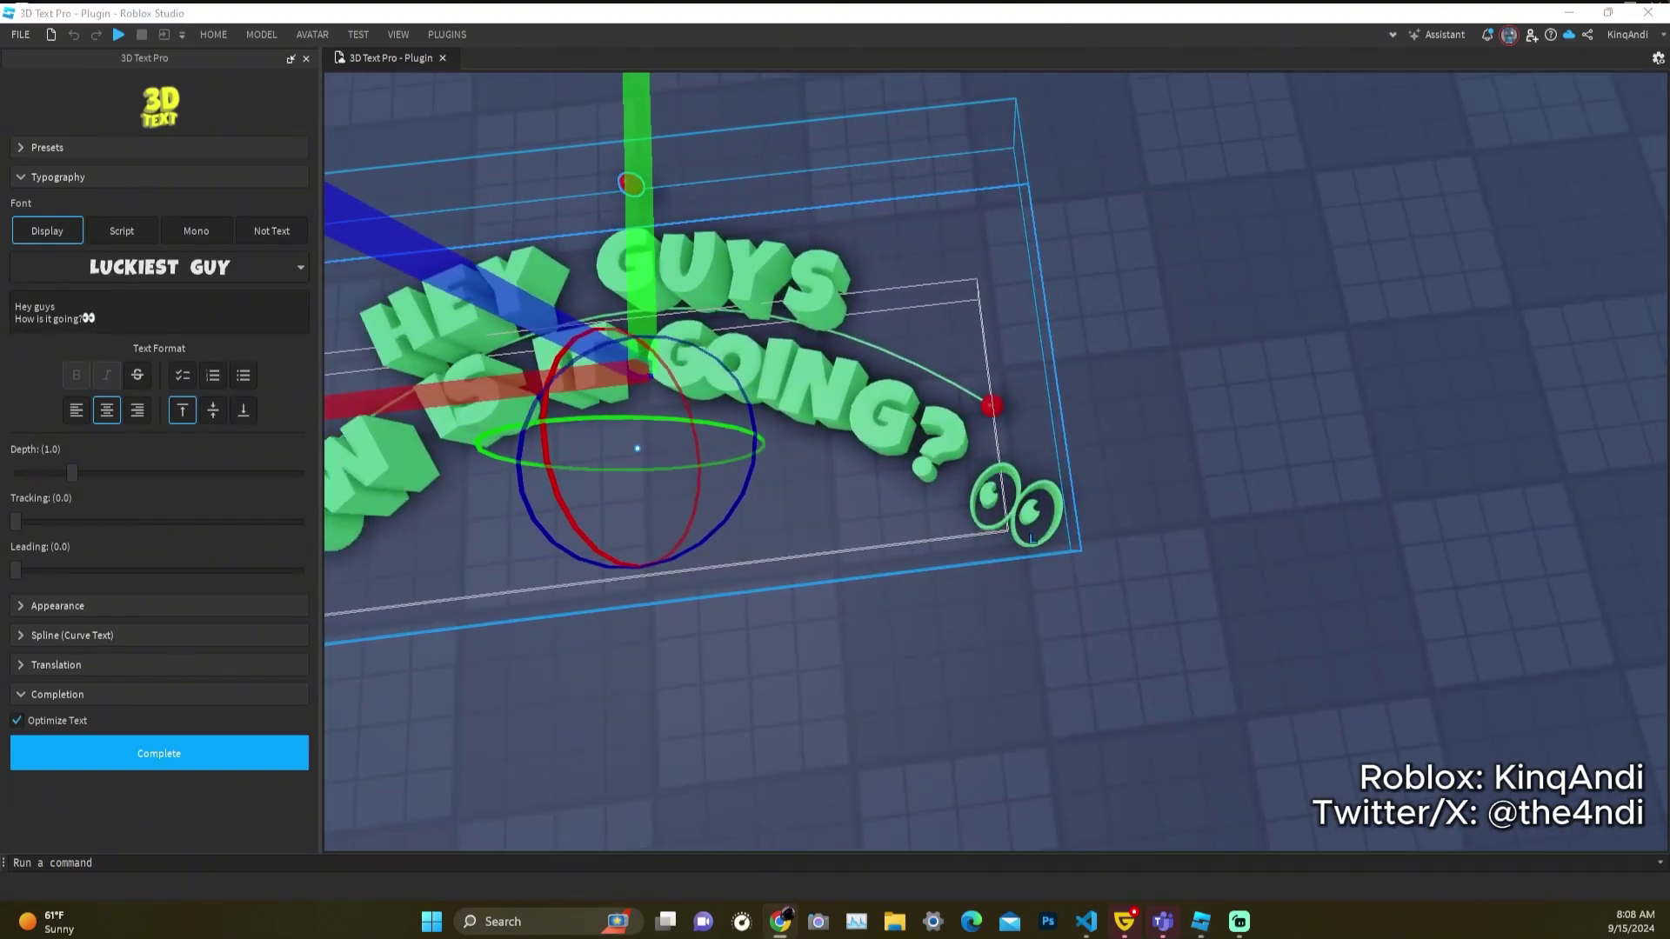
left_click(116, 313)
type("⚽")
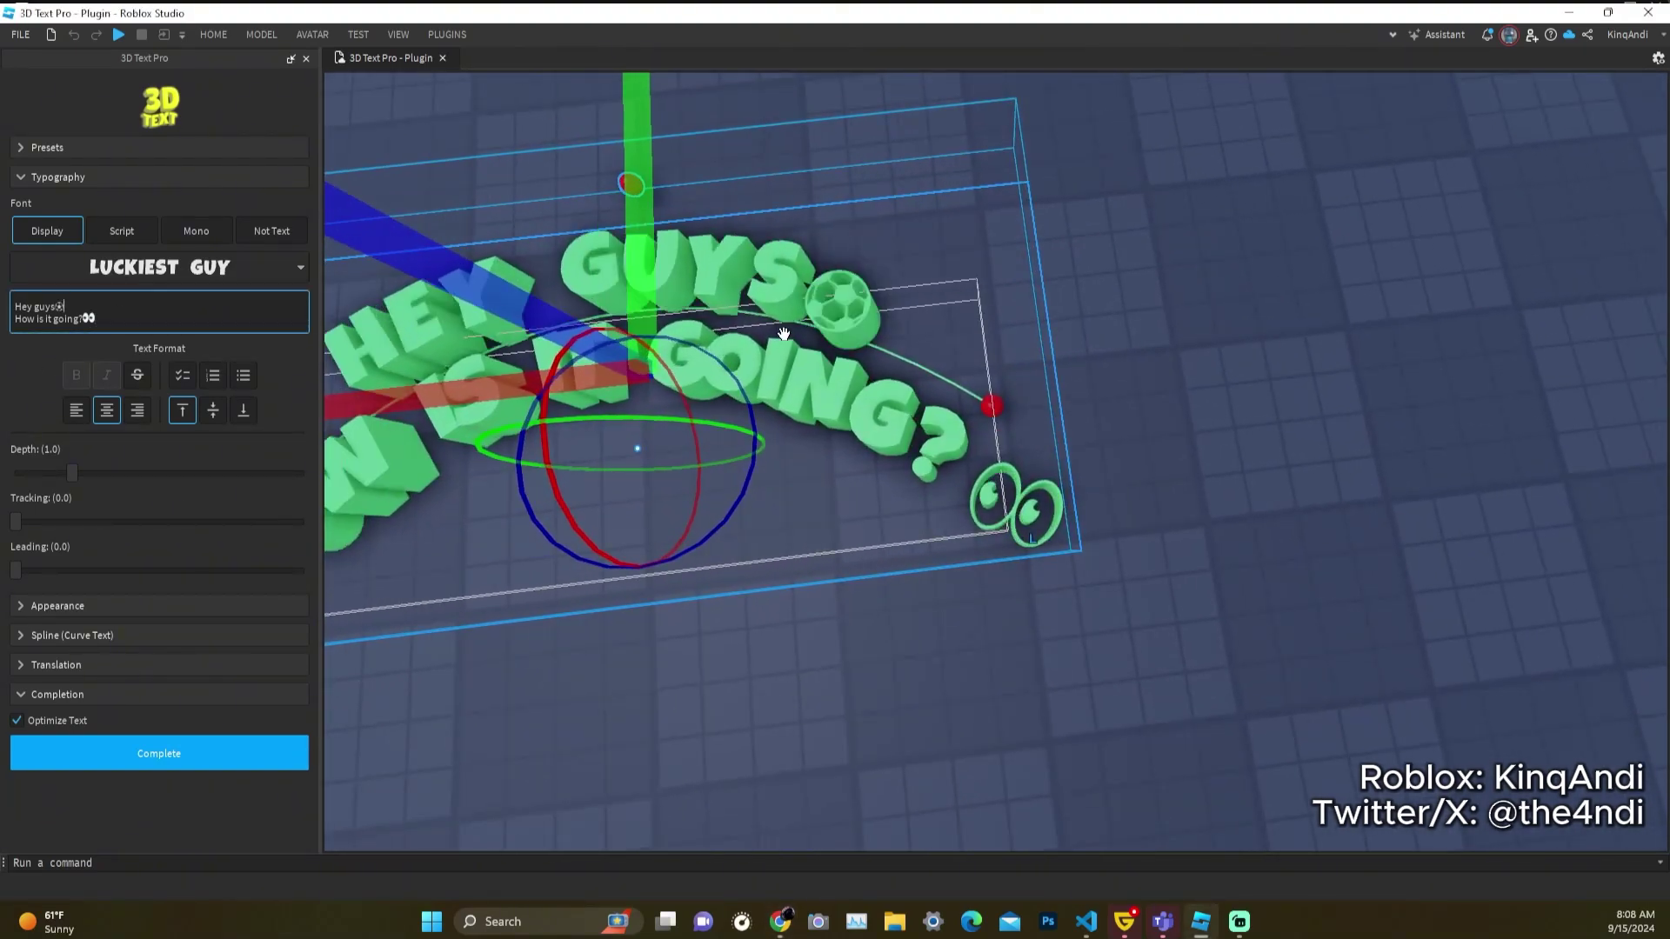
left_click(784, 333)
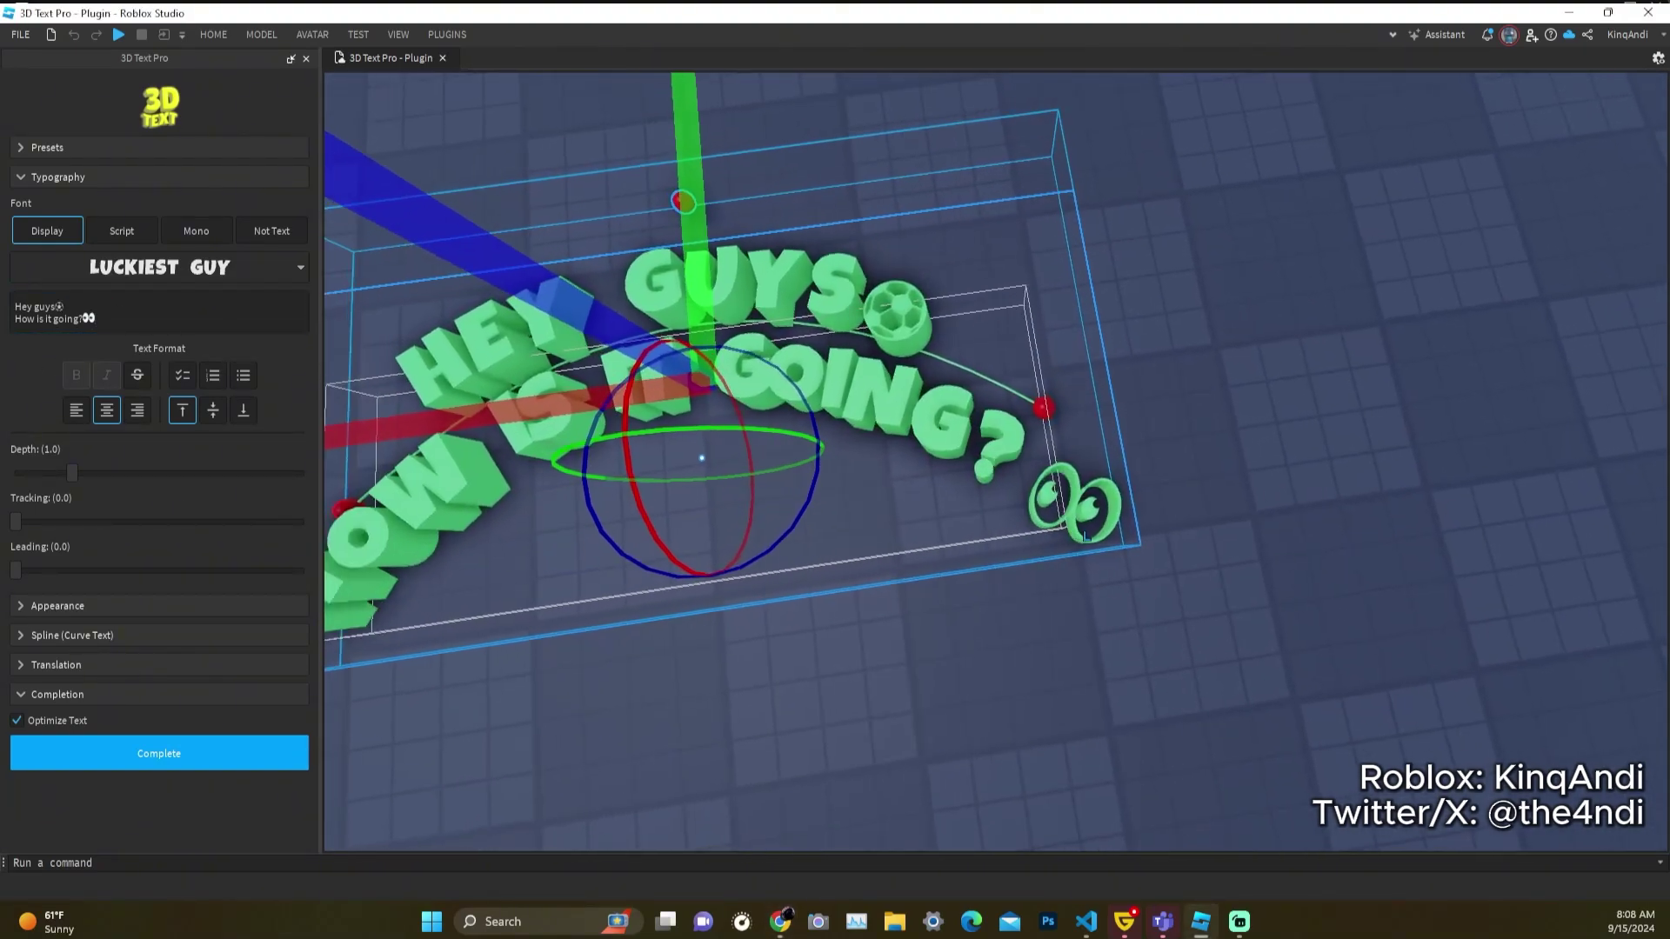
- Append pumpkin and thumbs-up emojis to the first line and reduce the text's depth
left_click(147, 308)
type("🎃")
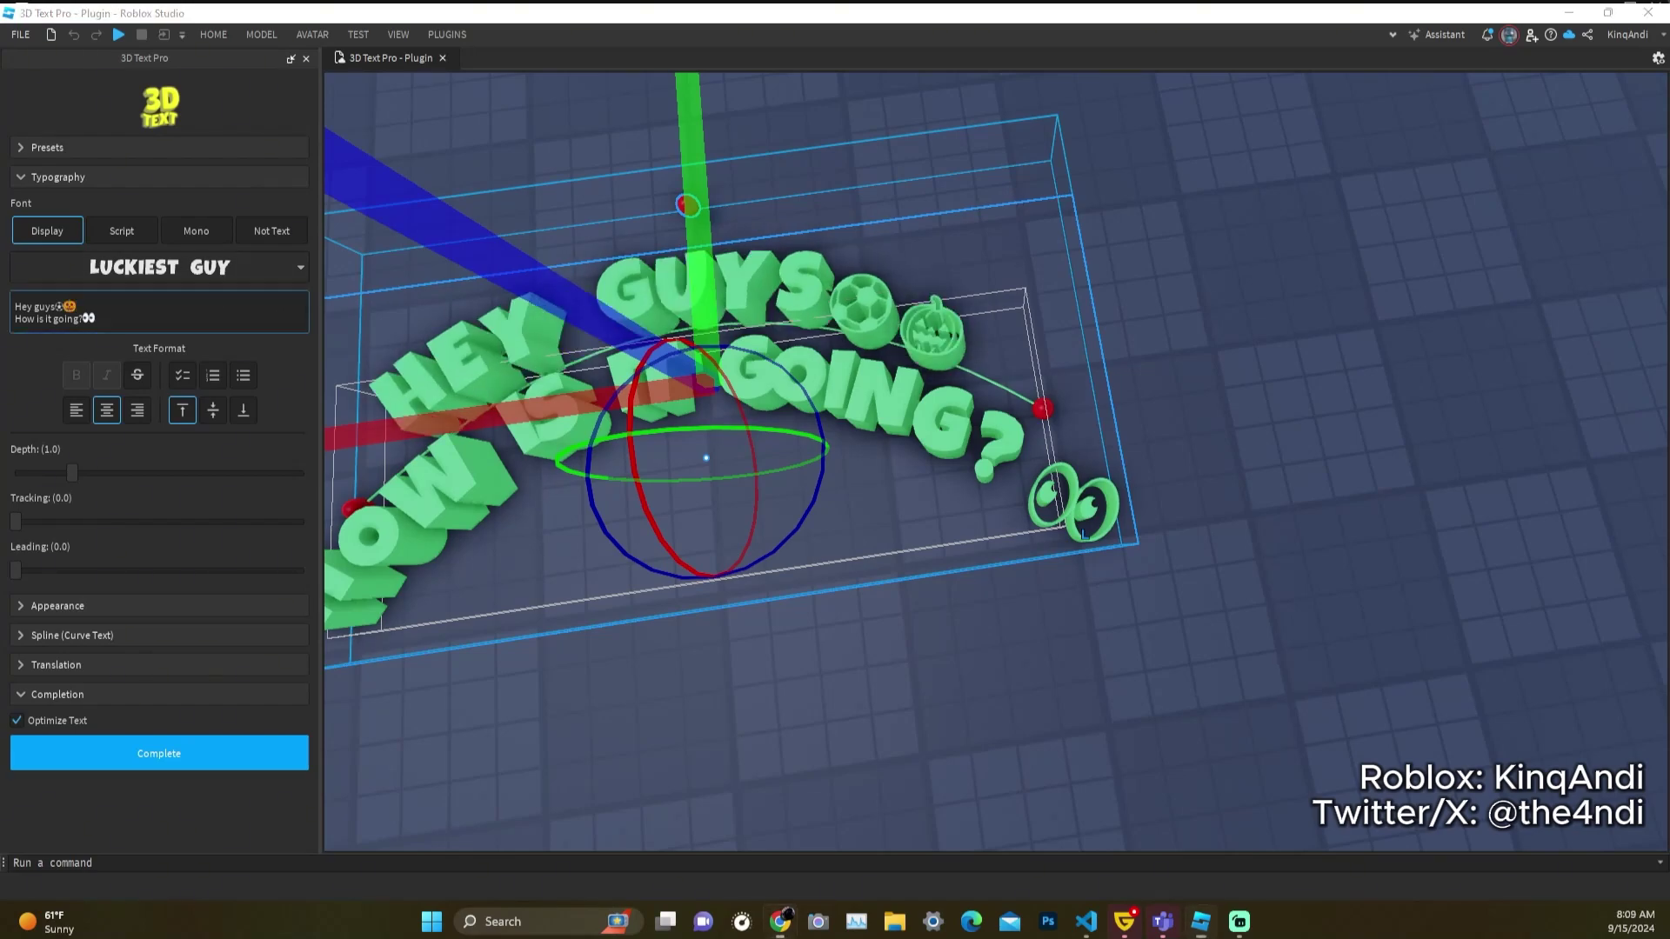
left_click(130, 302)
type("👍")
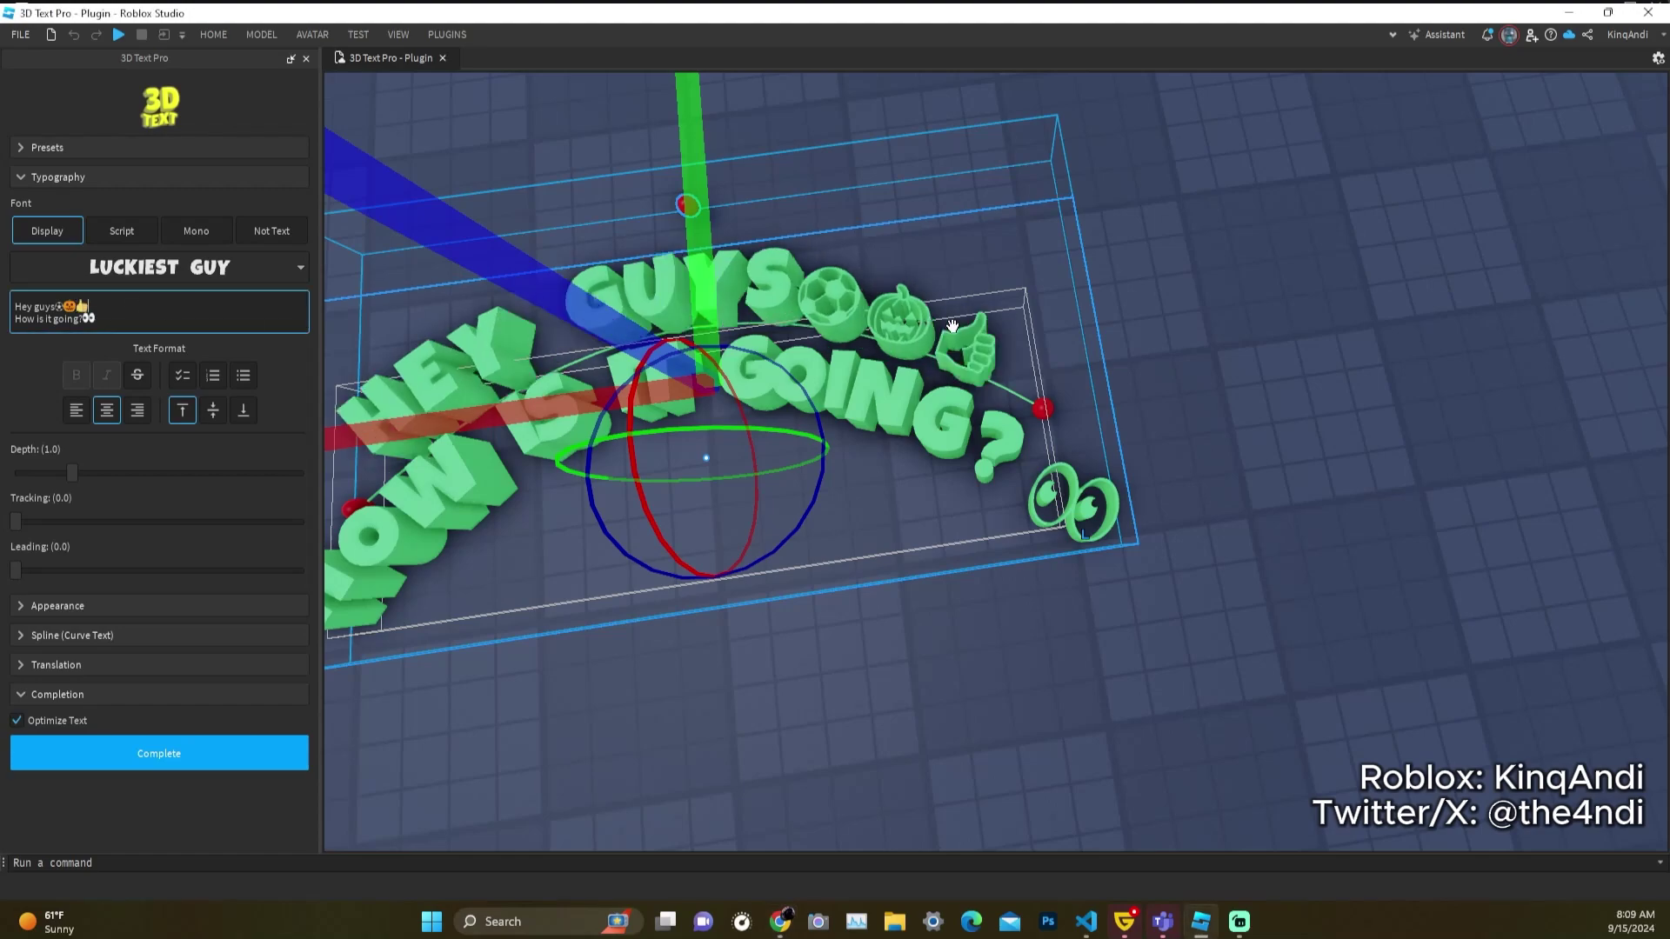
left_click_drag(68, 471, 25, 472)
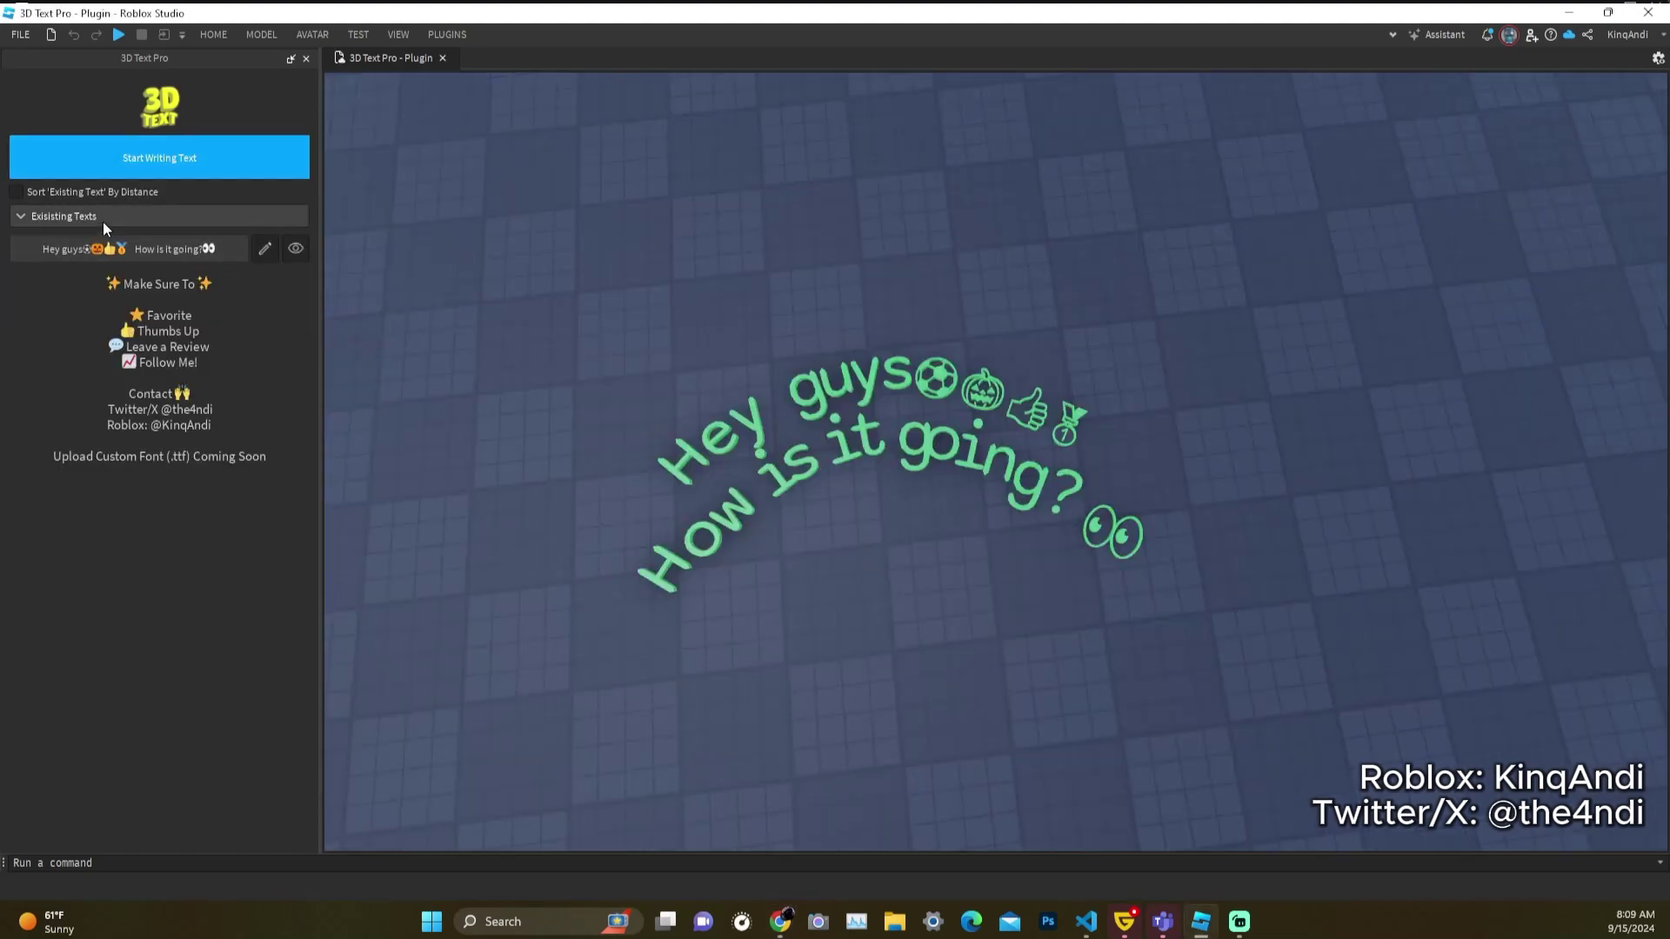
- Place a second 3D text away from the arched one and complete it with the default settings
left_click(191, 160)
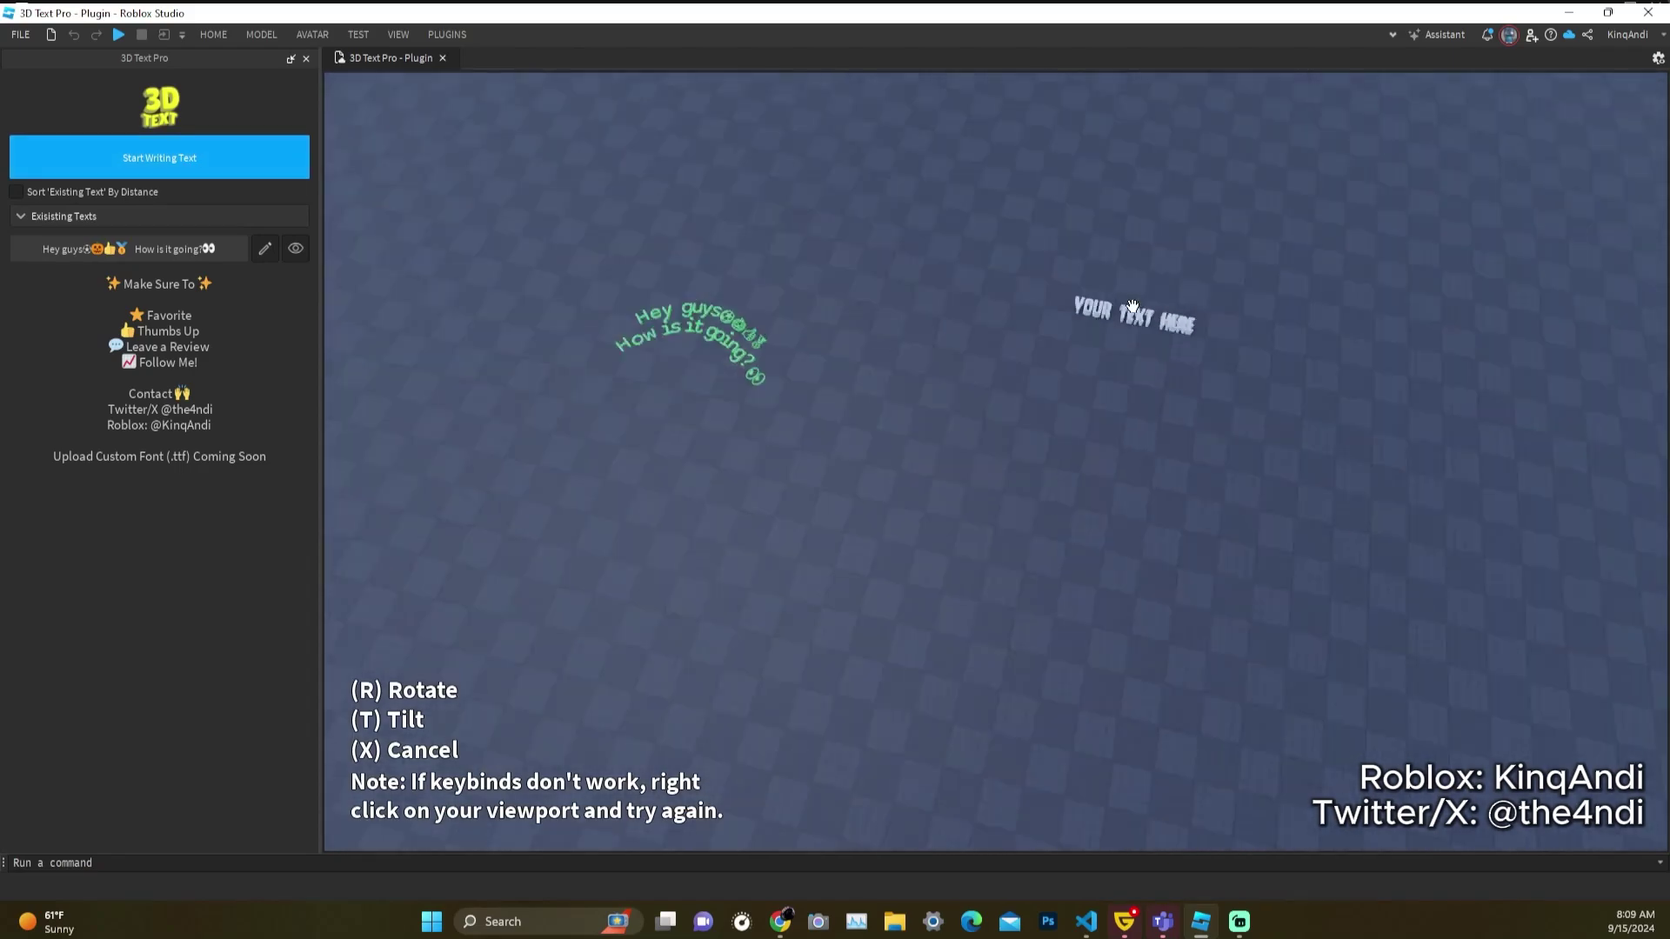
left_click(739, 619)
scroll(828, 481, "down", 4)
right_click_drag(828, 478, 932, 350)
left_click(931, 377)
scroll(932, 350, "up", 3)
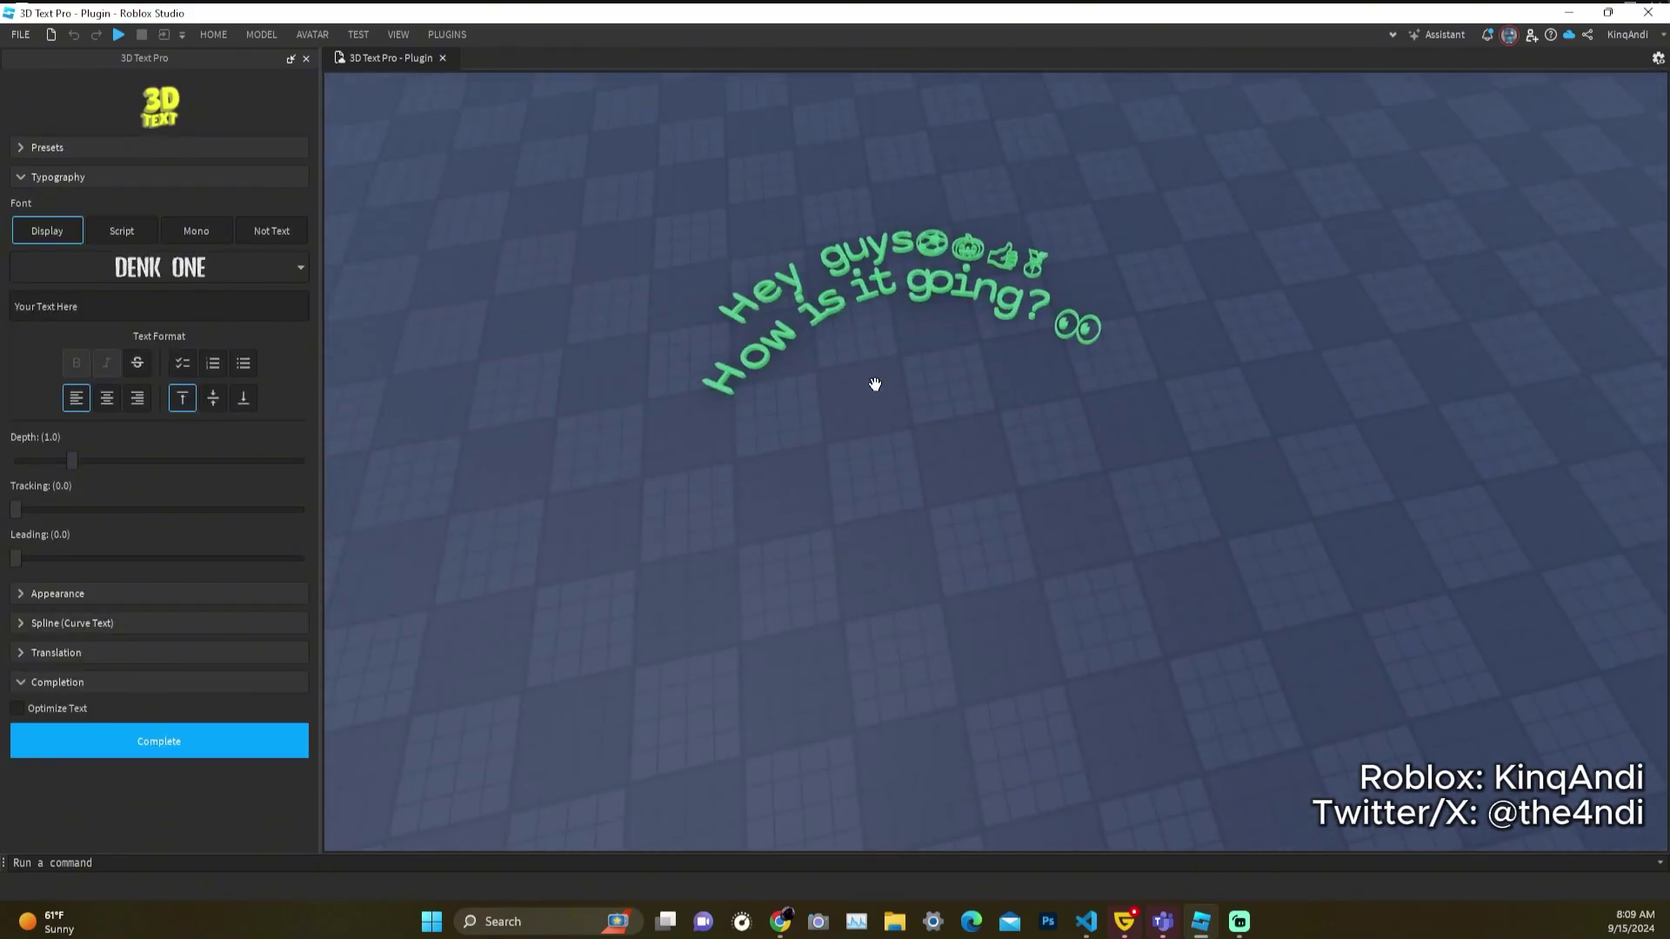
left_click(228, 733)
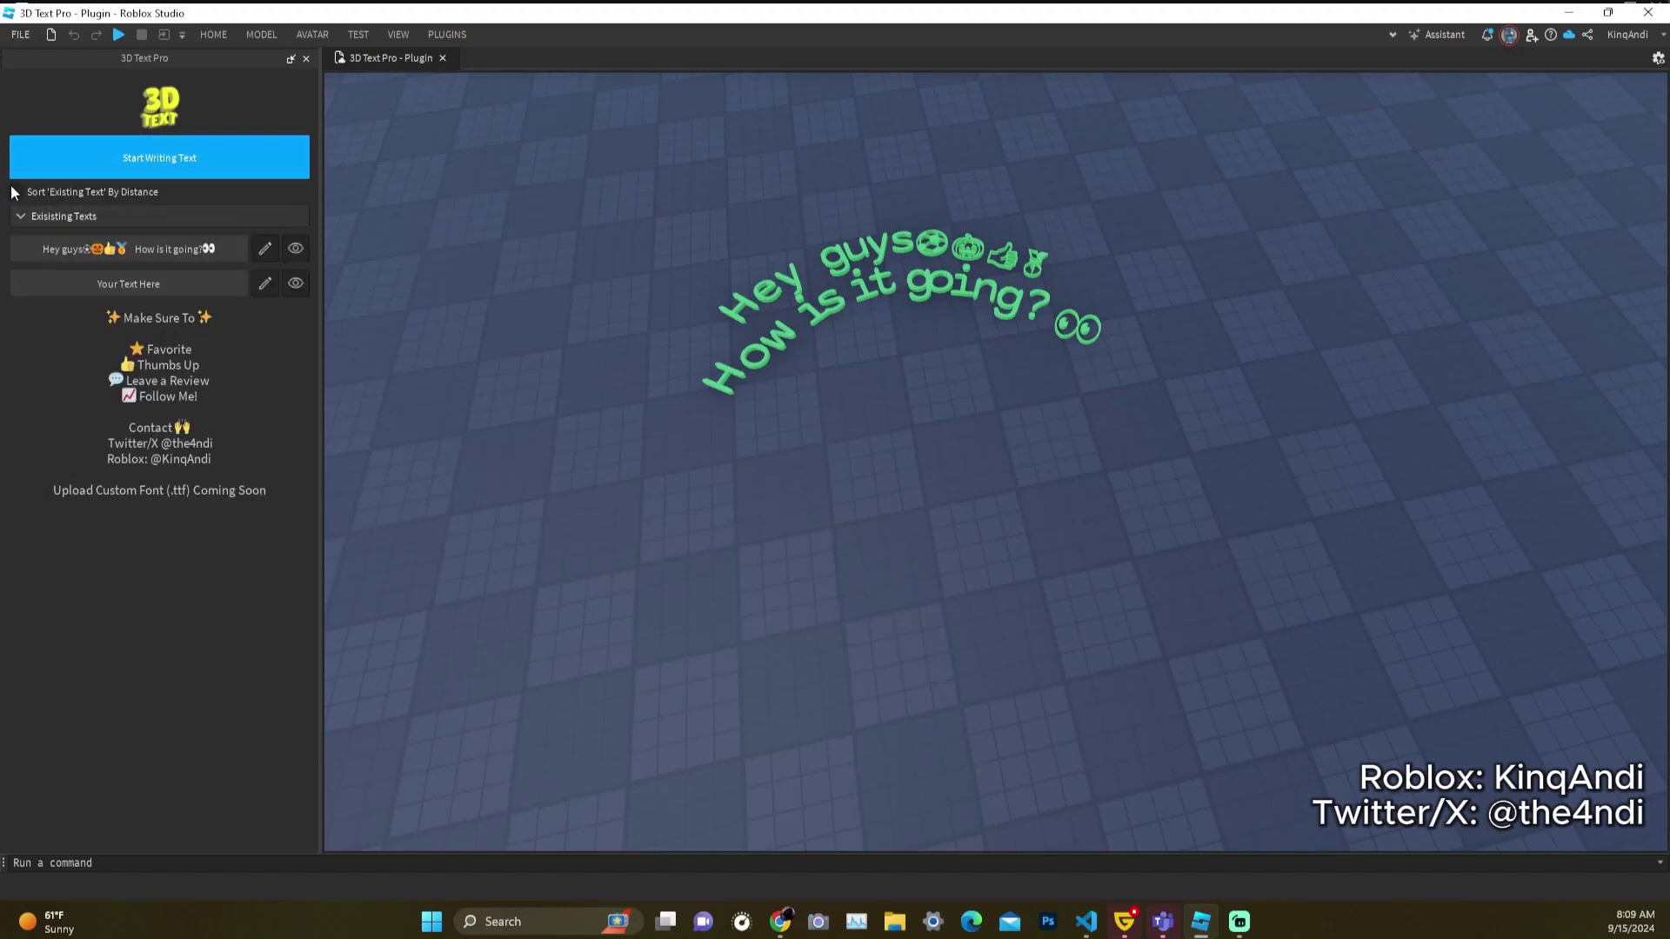
- Enable sorting of existing texts by distance and move the camera between the two texts to check their list order
left_click(101, 193)
right_click_drag(725, 317, 755, 322)
scroll(755, 320, "up", 2)
scroll(755, 321, "up", 2)
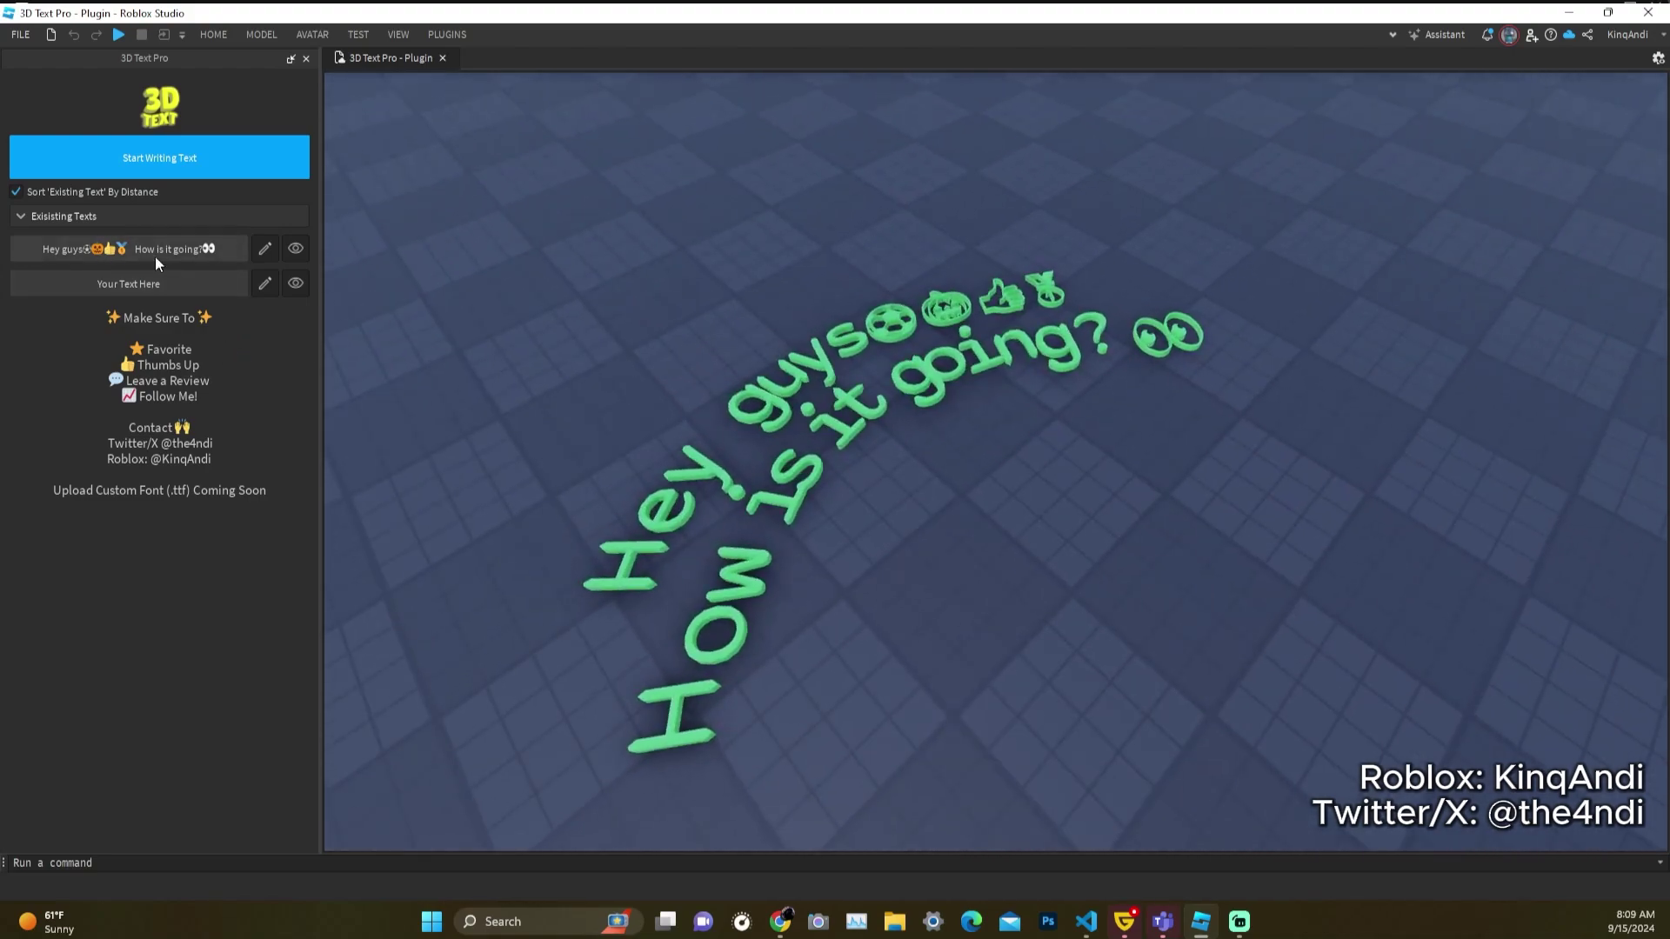
key("w")
right_click_drag(963, 325, 963, 326)
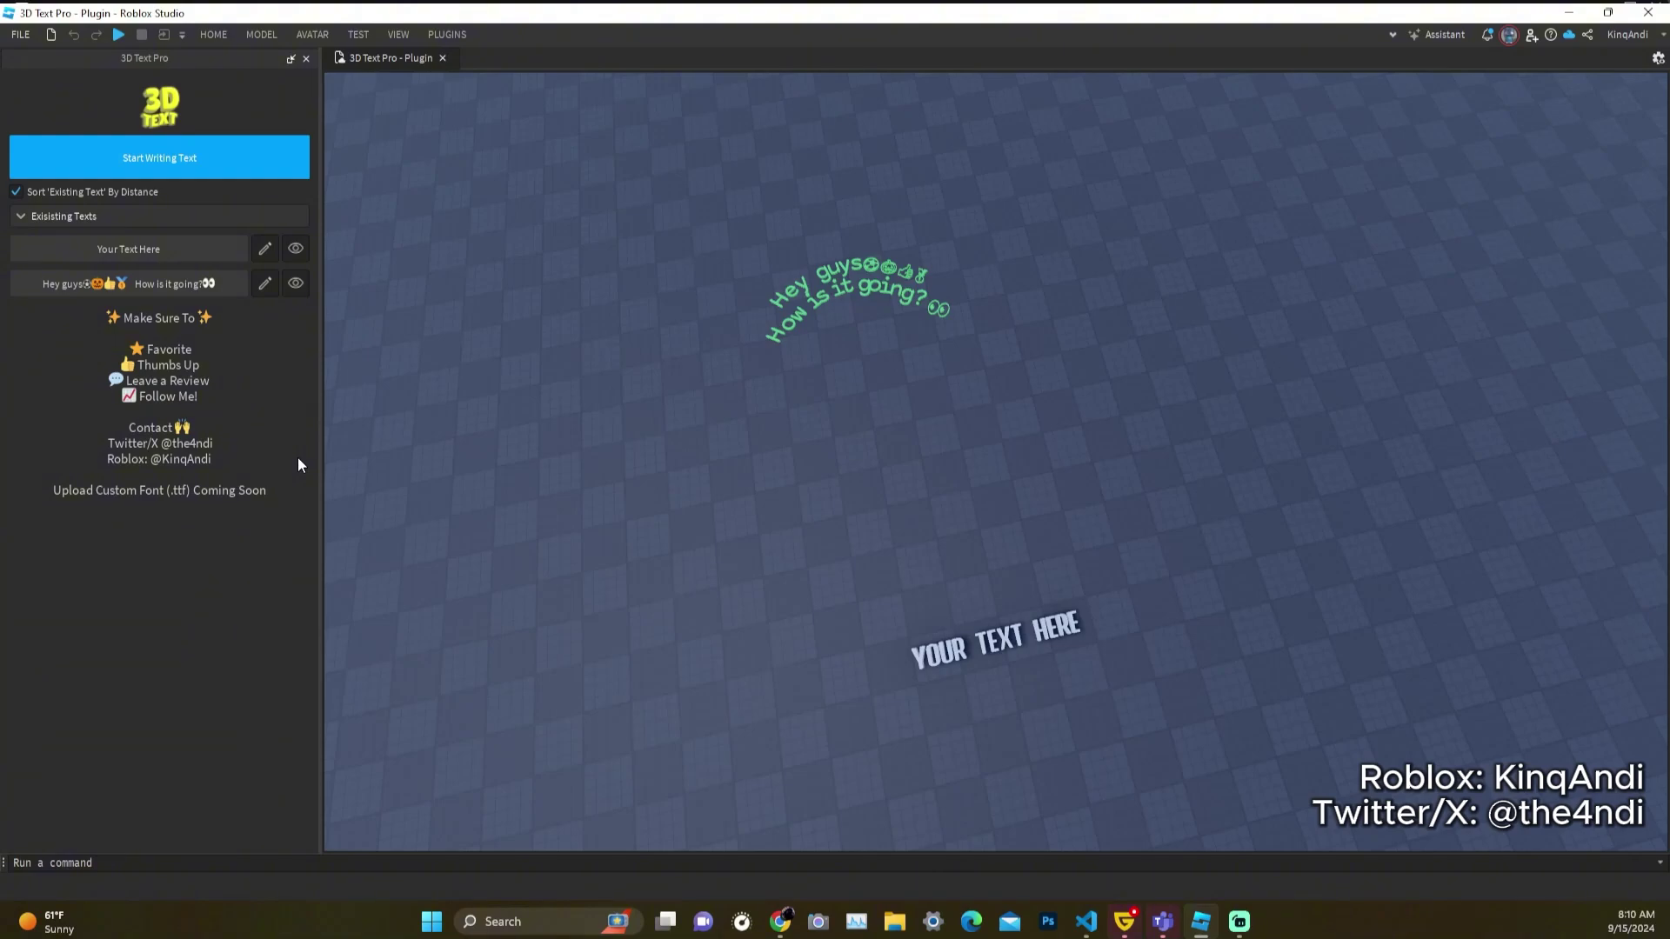
key("w")
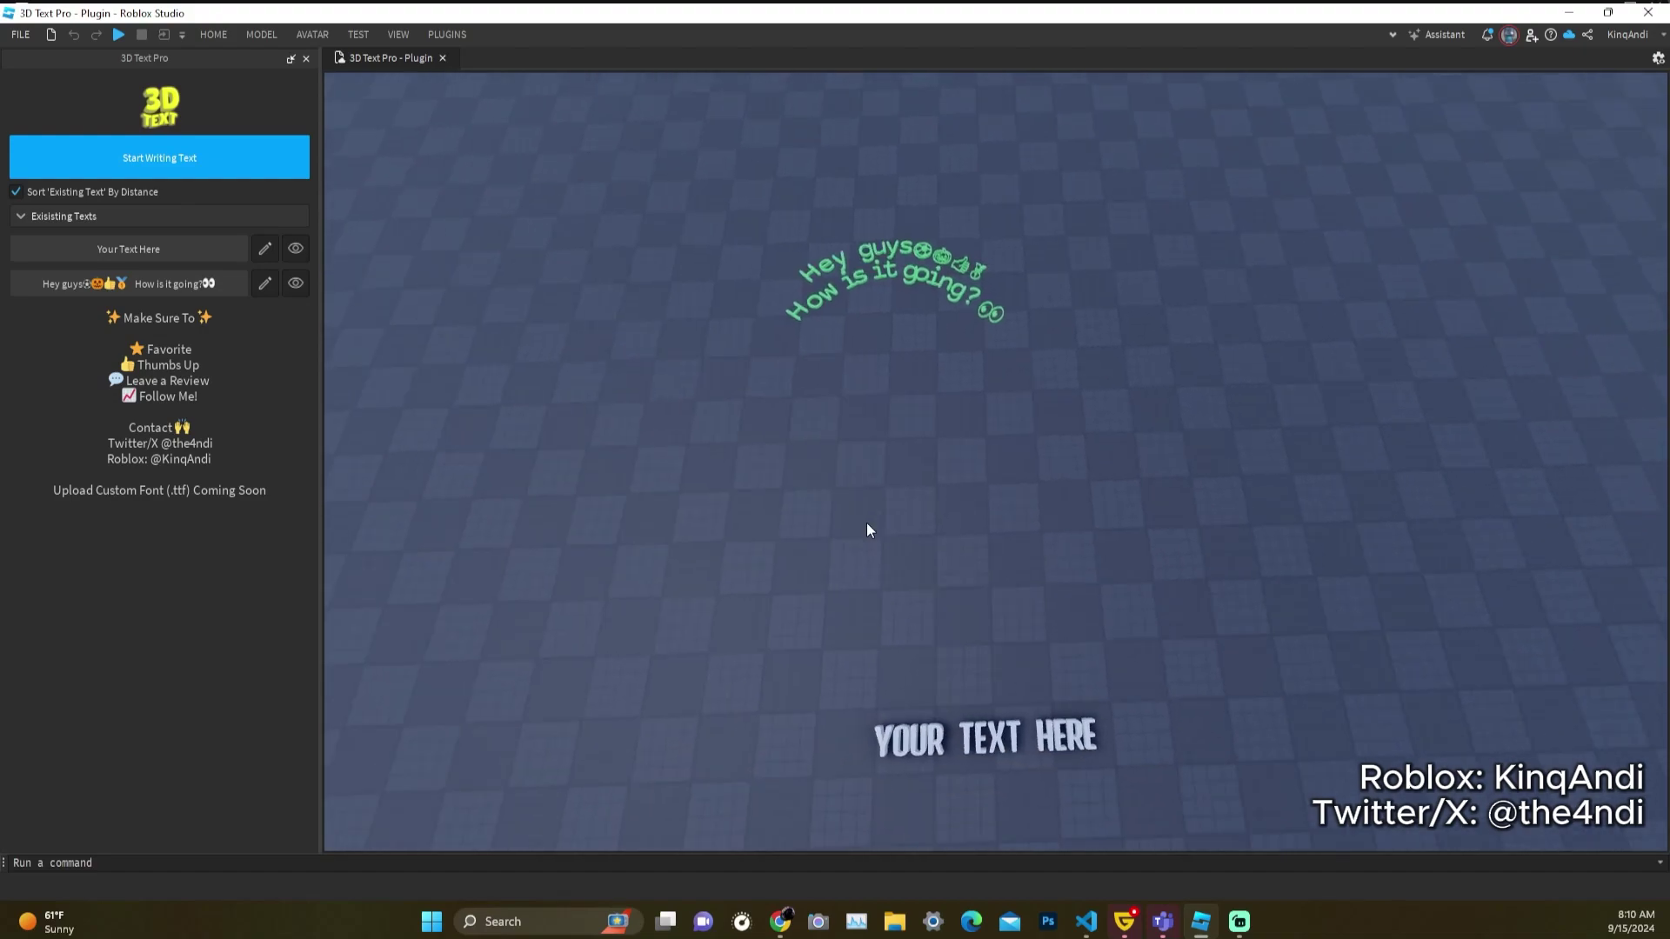